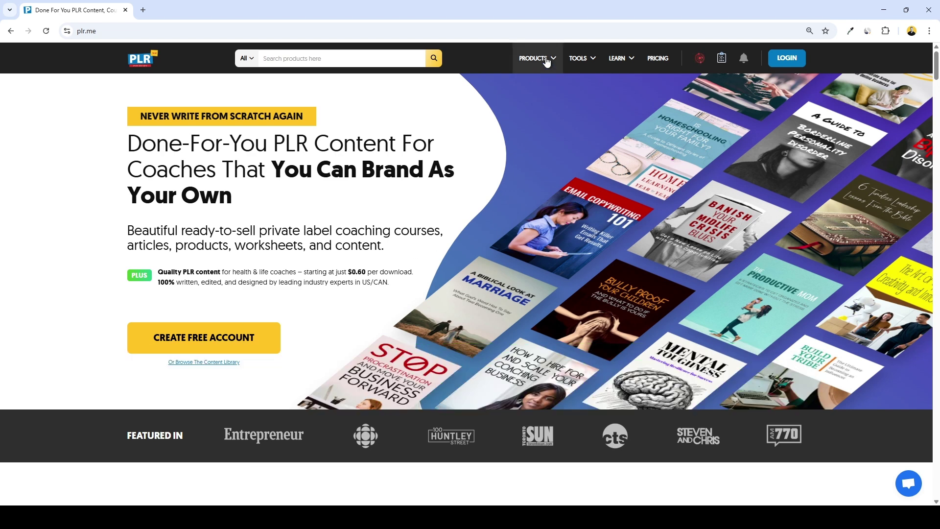
- Open the Reports & eBooks listing from Products and highlight its 711 results count
mouse_move(547, 61)
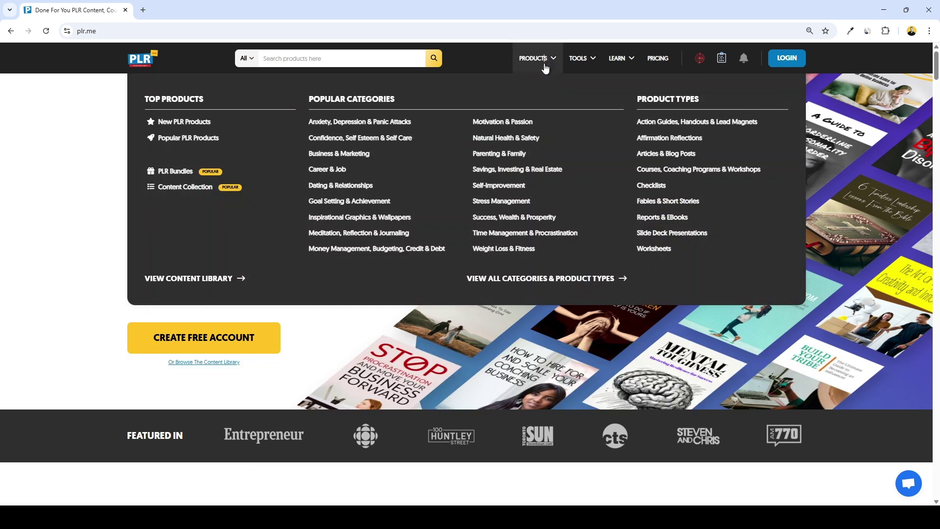
left_click(667, 219)
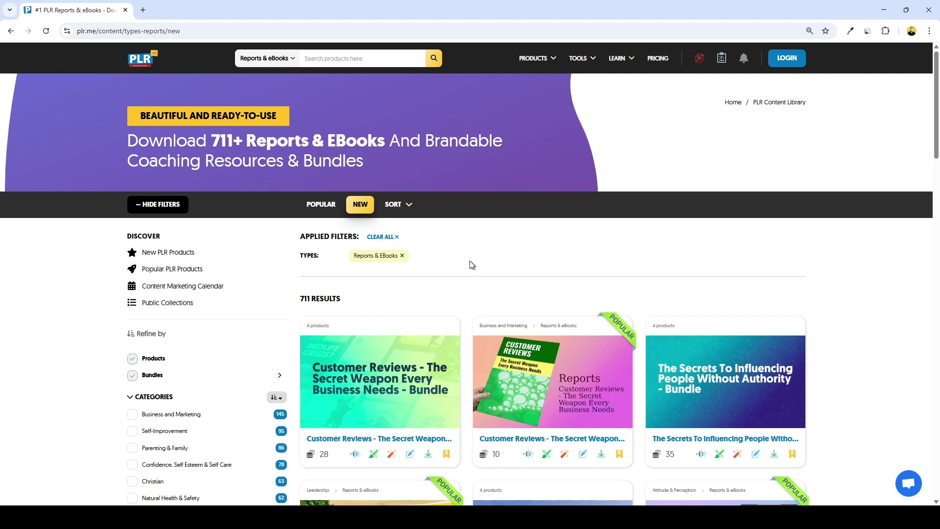
left_click_drag(343, 302, 299, 301)
left_click(350, 301)
- Scroll through the Reports & eBooks listing of reports and bundles
scroll(465, 260, "down", 3)
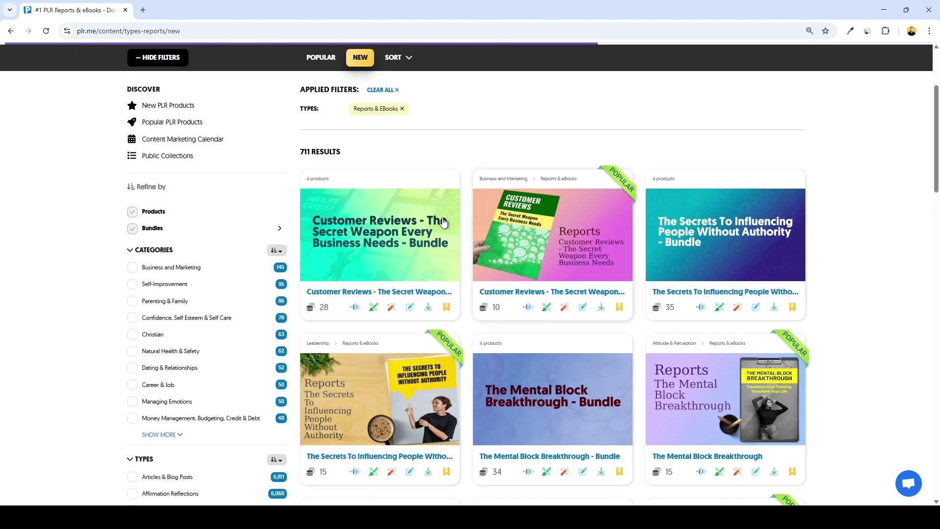
scroll(504, 279, "down", 2)
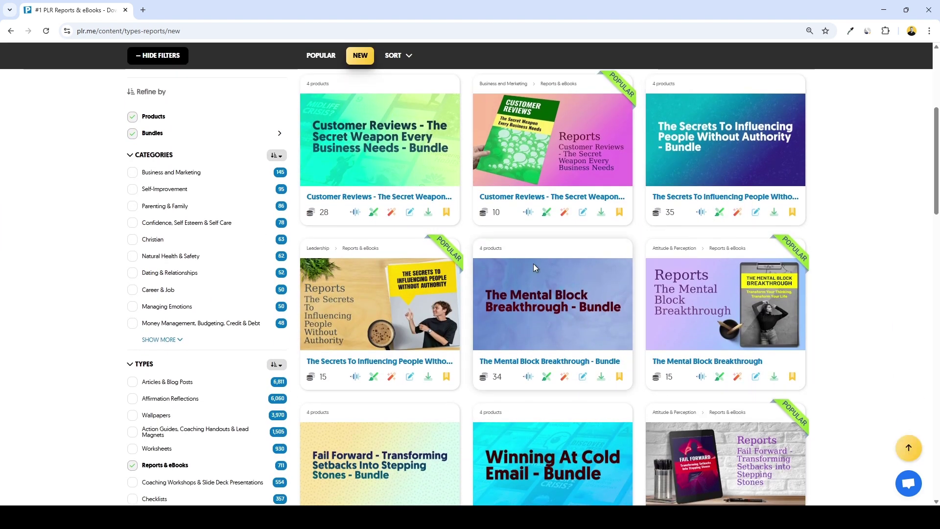
scroll(531, 265, "up", 2)
scroll(524, 265, "down", 7)
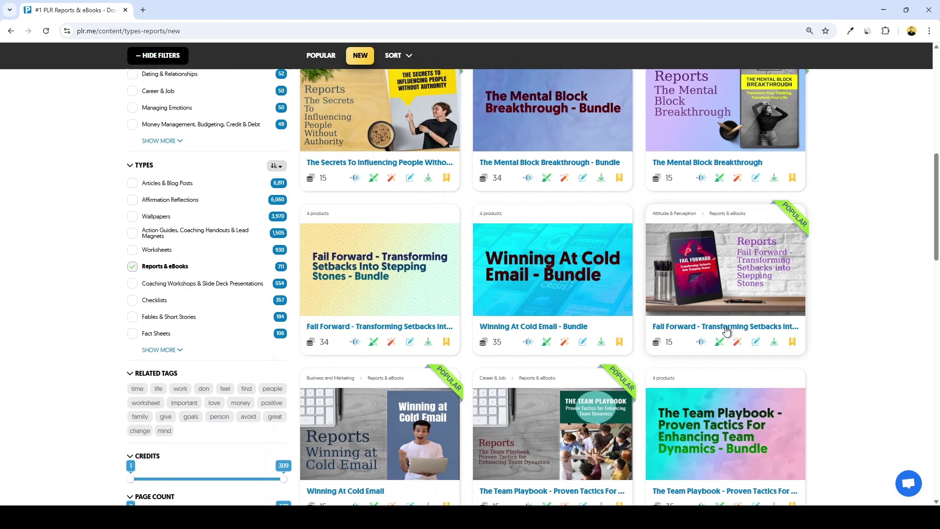
scroll(705, 322, "down", 1)
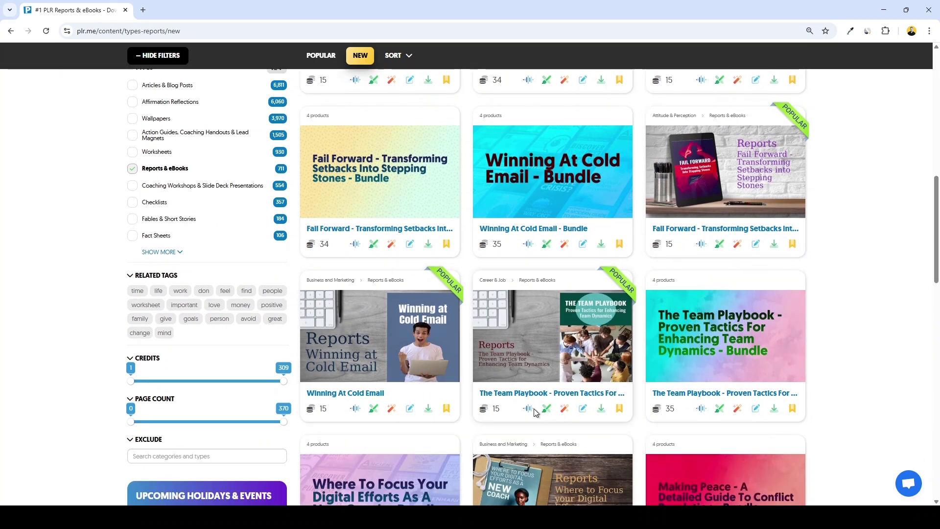
mouse_move(477, 410)
scroll(478, 411, "up", 7)
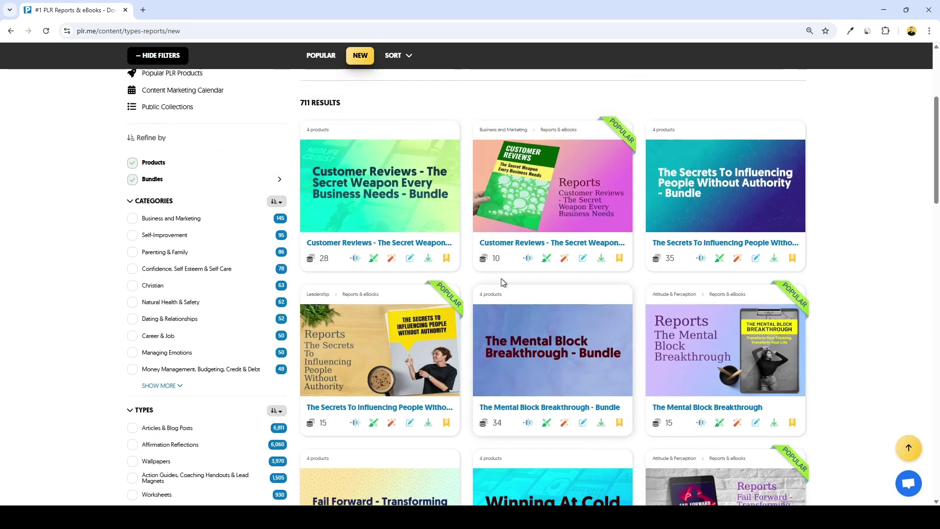
mouse_move(502, 264)
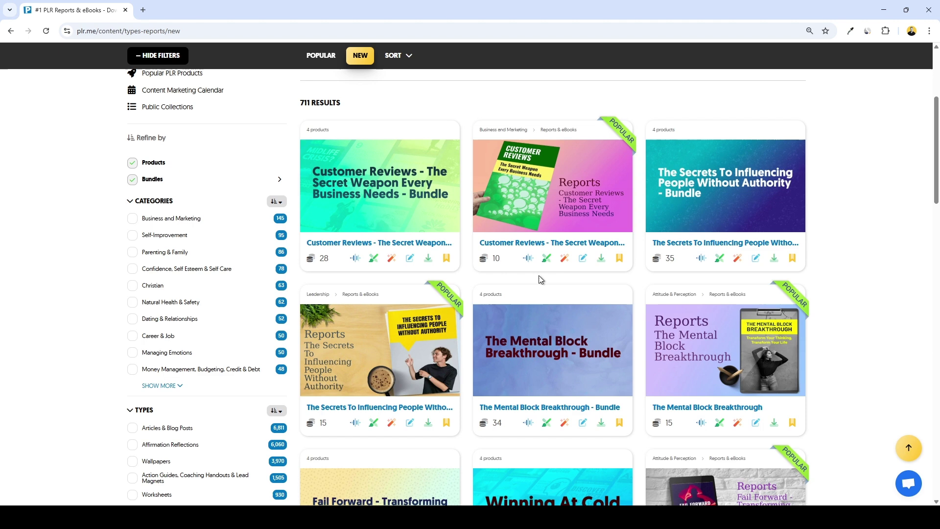
scroll(538, 283, "down", 1)
scroll(538, 282, "down", 6)
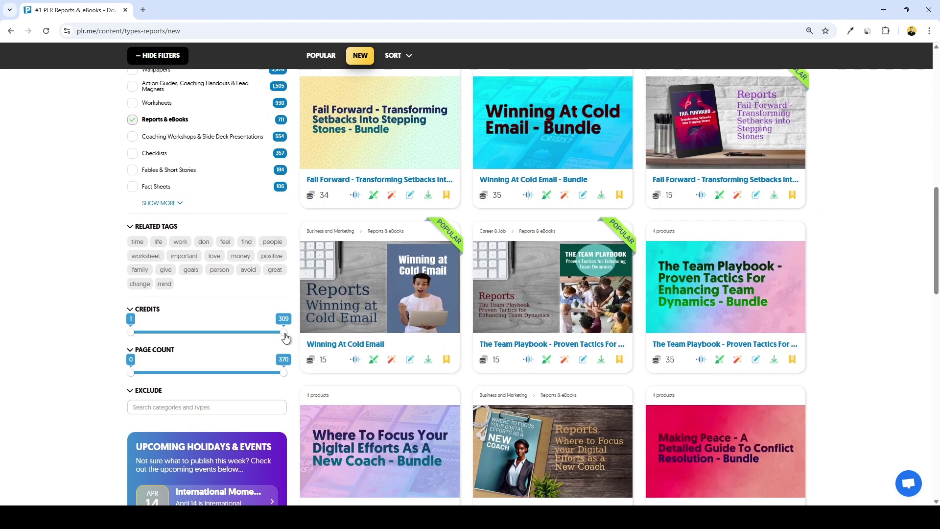
- Cap credits at 10 (146 results) and open 'Boost Your Business Through Thought Leadership' in a new tab
left_click_drag(285, 335, 135, 335)
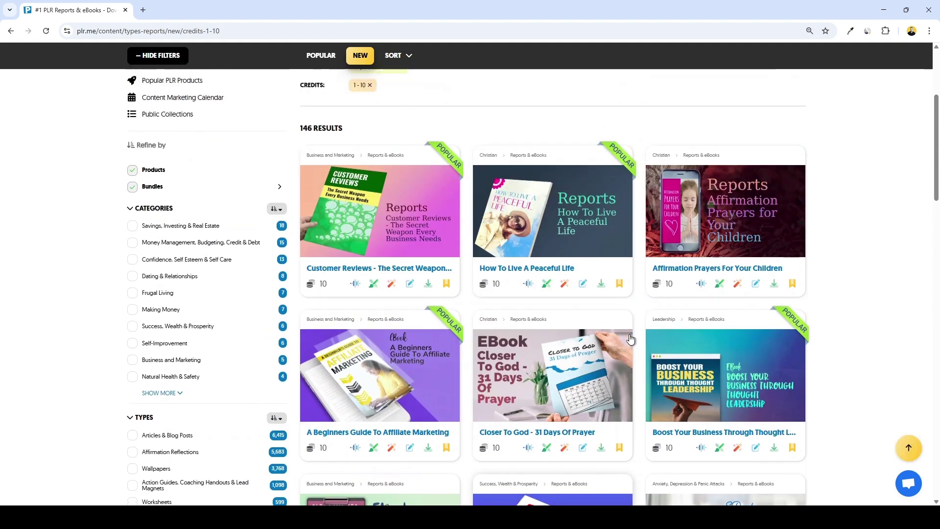
scroll(312, 270, "down", 1)
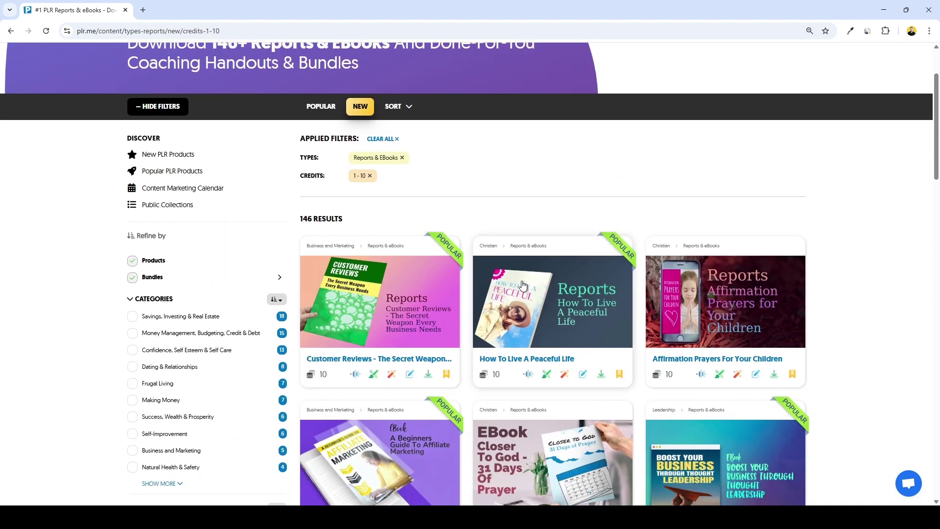
scroll(783, 215, "down", 3)
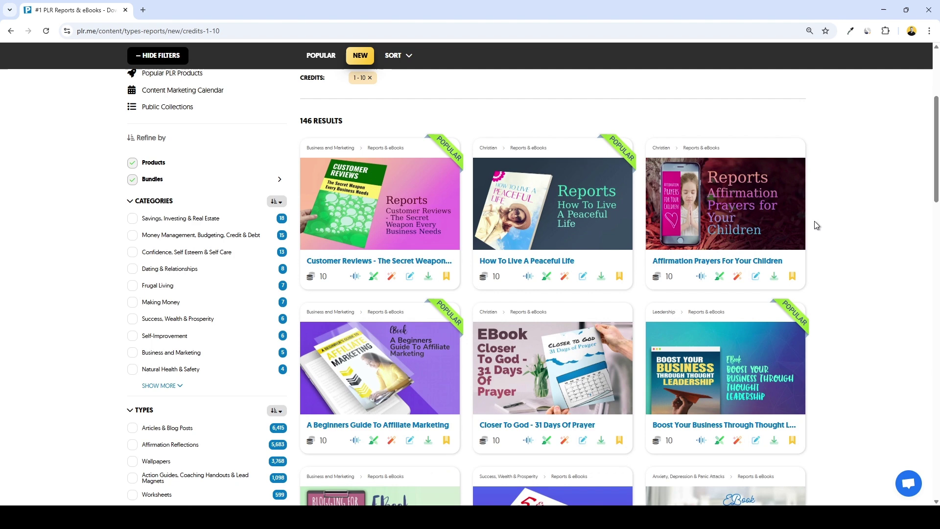
scroll(822, 226, "down", 2)
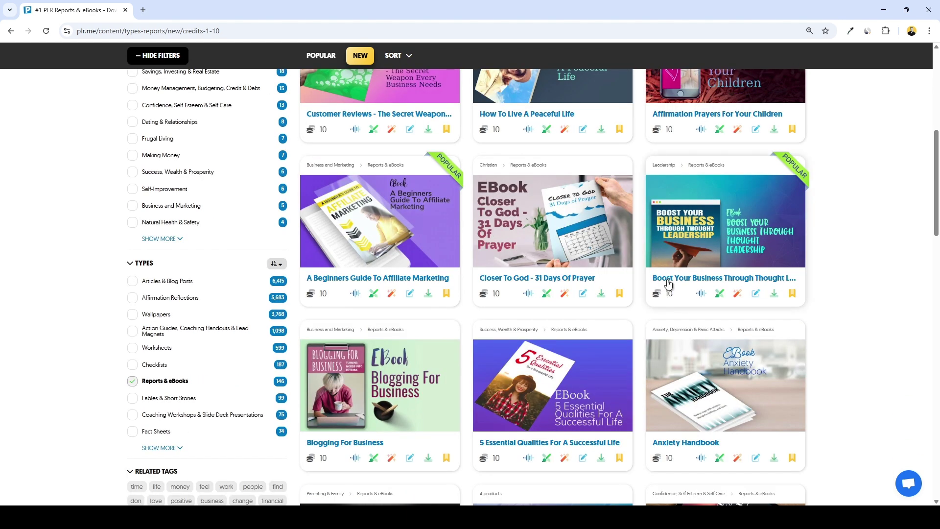
middle_click(671, 281)
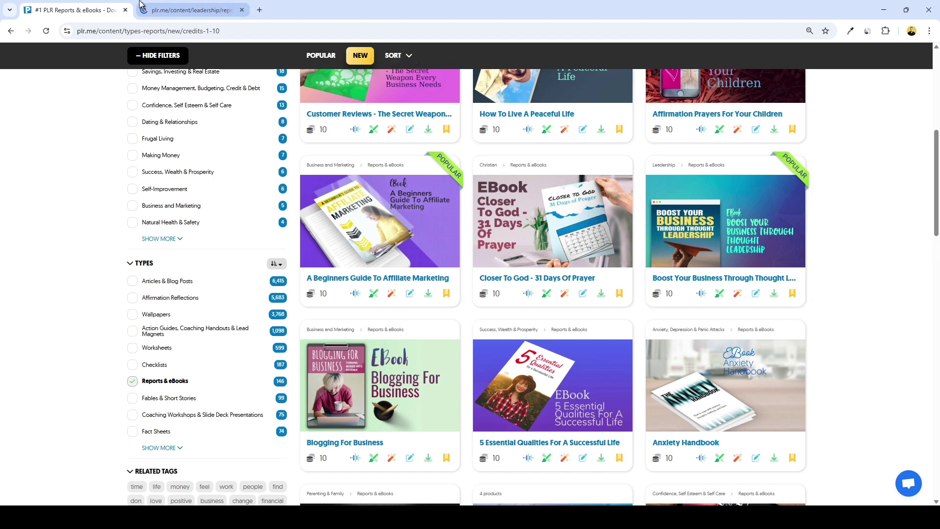
- Review the Boost Your Business product page's preview and table of contents
left_click(179, 10)
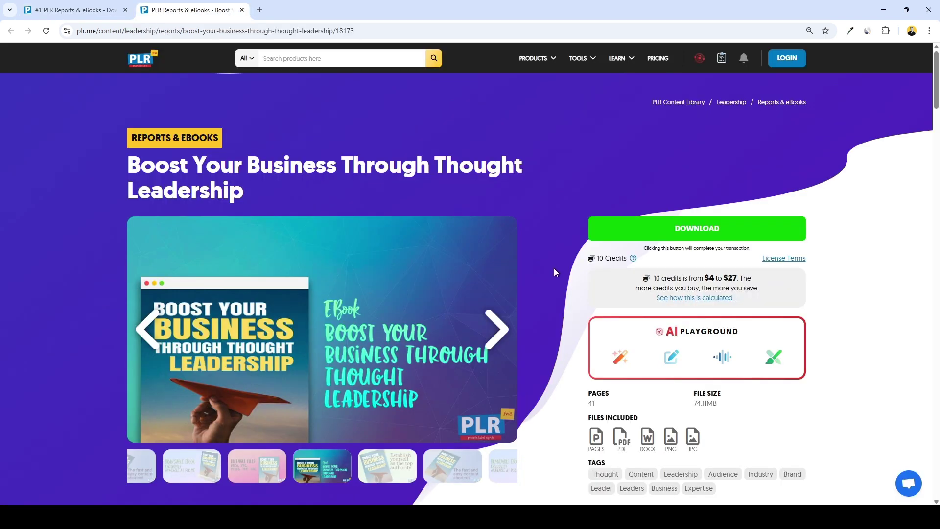
scroll(555, 274, "down", 1)
scroll(546, 304, "down", 2)
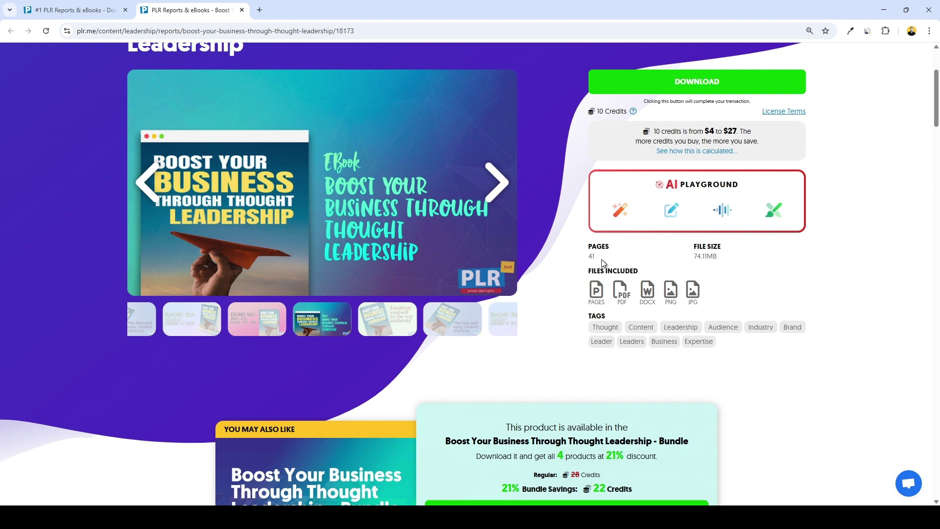
scroll(679, 234, "down", 1)
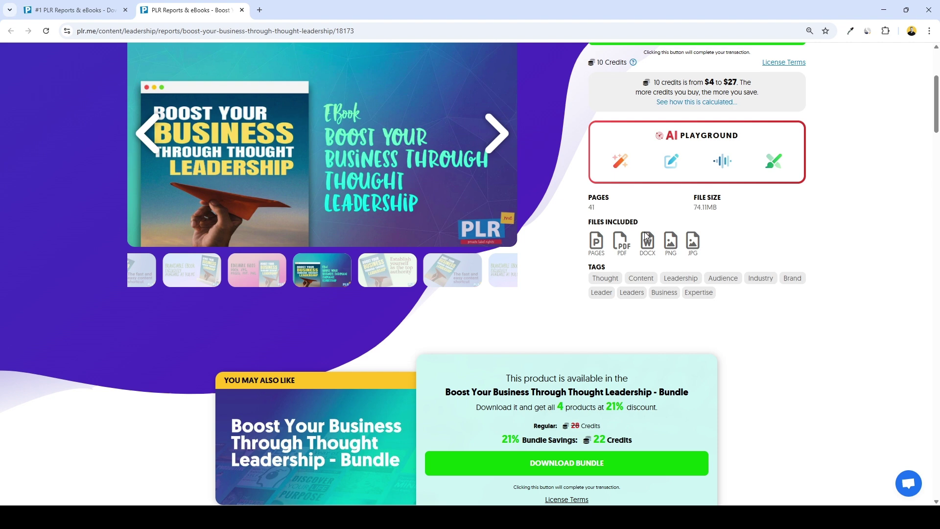
scroll(645, 251, "up", 1)
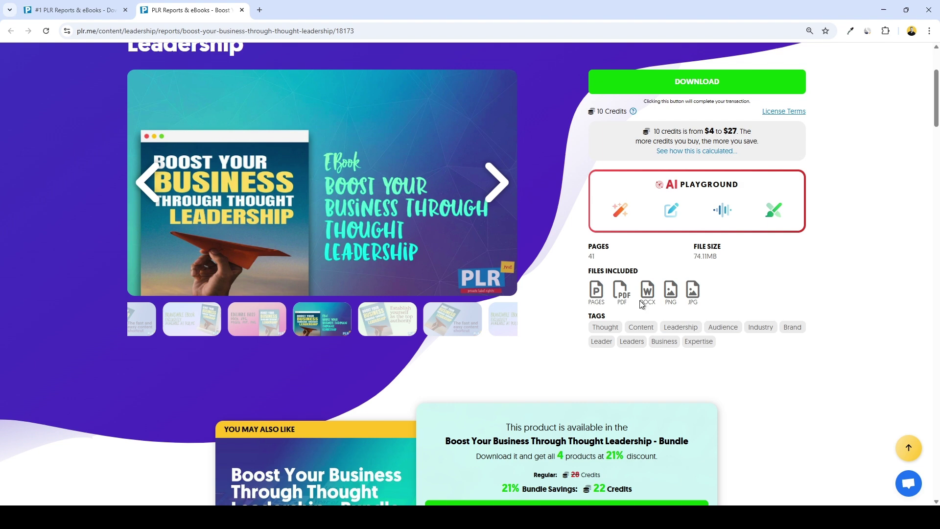
scroll(640, 301, "down", 1)
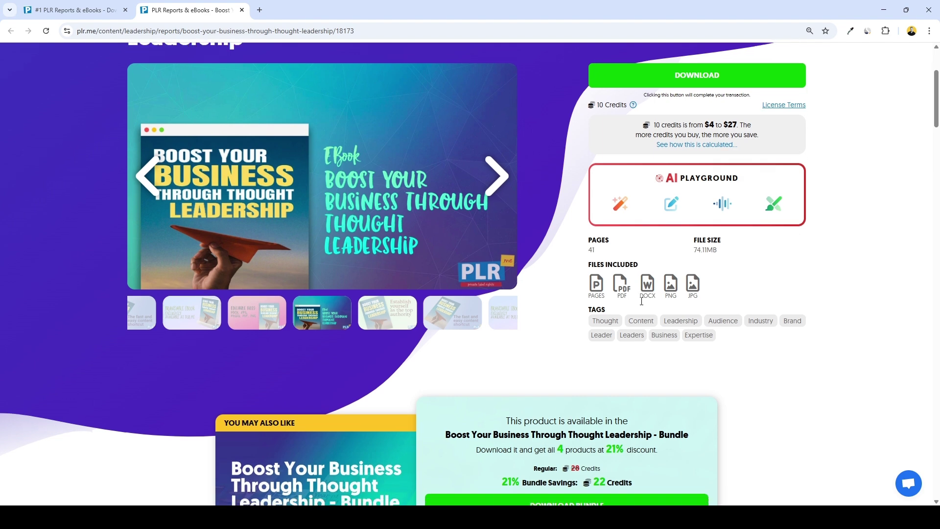
scroll(797, 267, "down", 6)
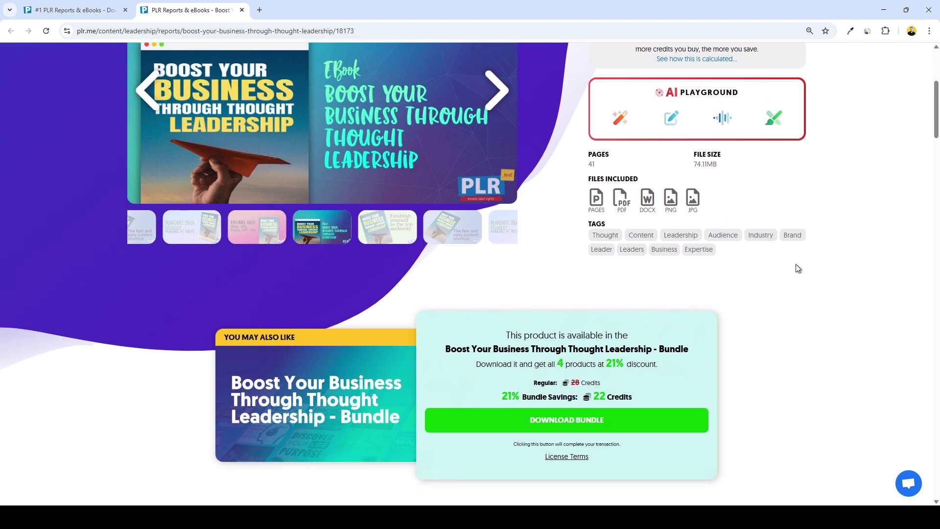
scroll(720, 284, "down", 12)
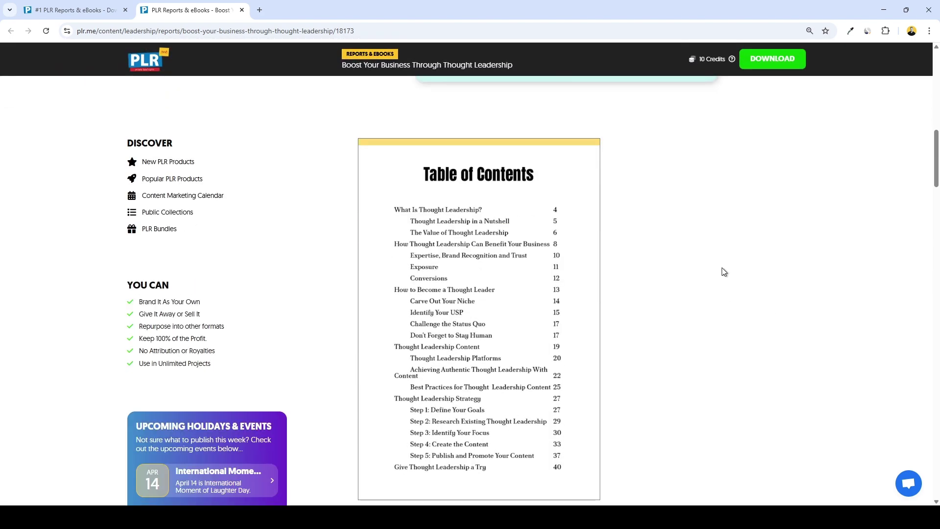
scroll(516, 287, "down", 6)
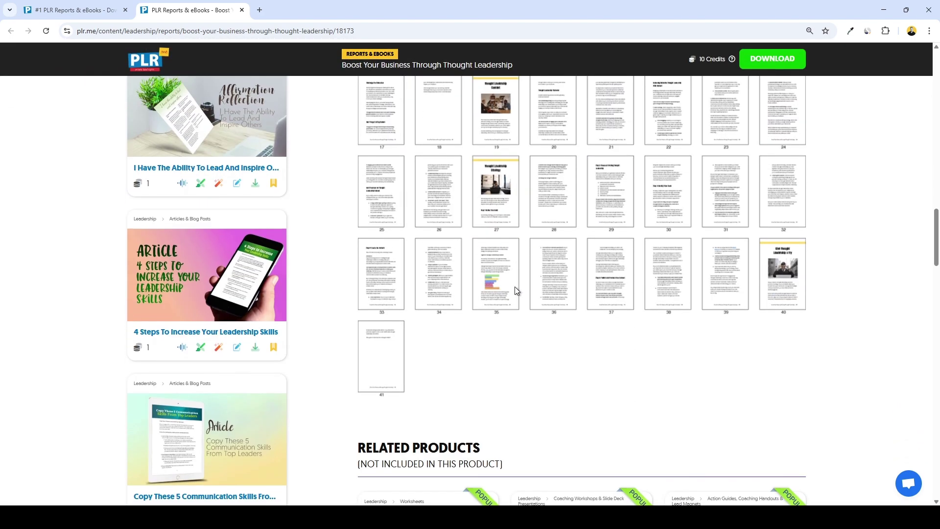
scroll(669, 330, "up", 14)
scroll(705, 321, "up", 10)
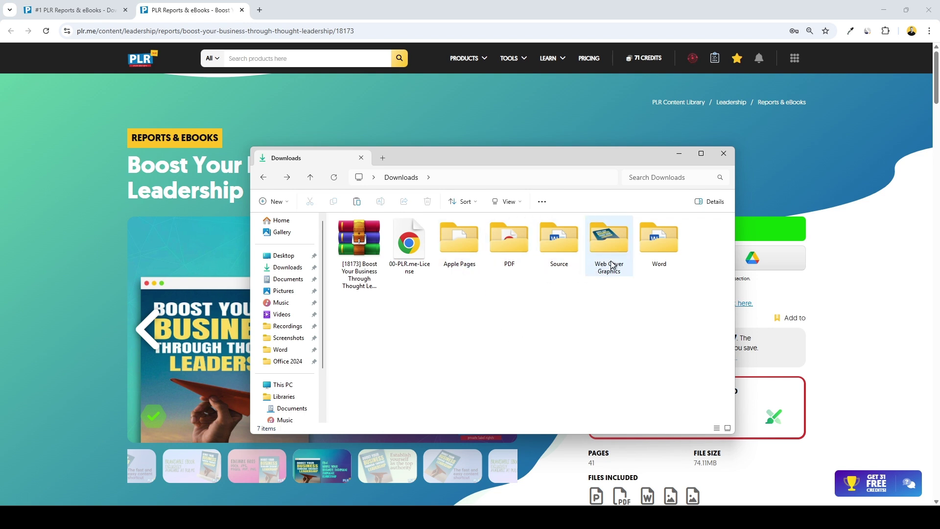
- Duplicate Thought Leadership in the Word folder and open 'Thought Leadership - Copy'
double_click(655, 244)
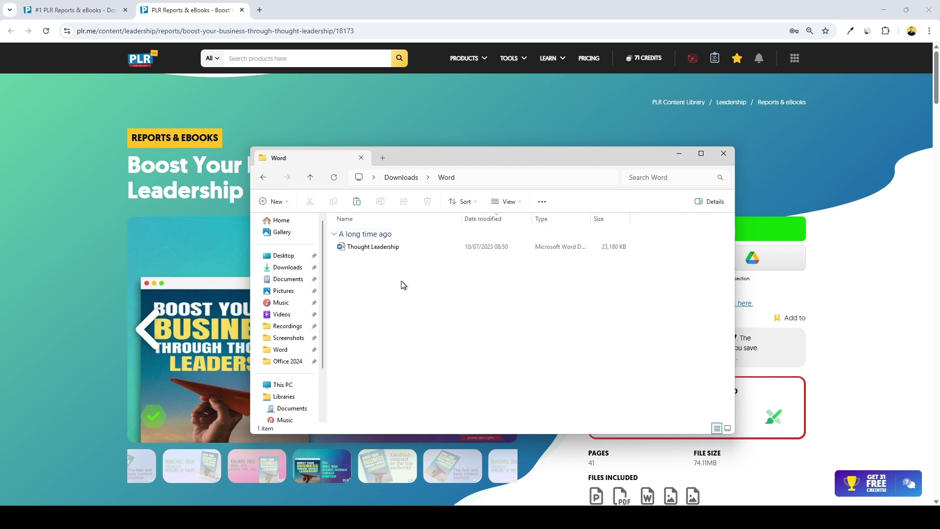
left_click(389, 250)
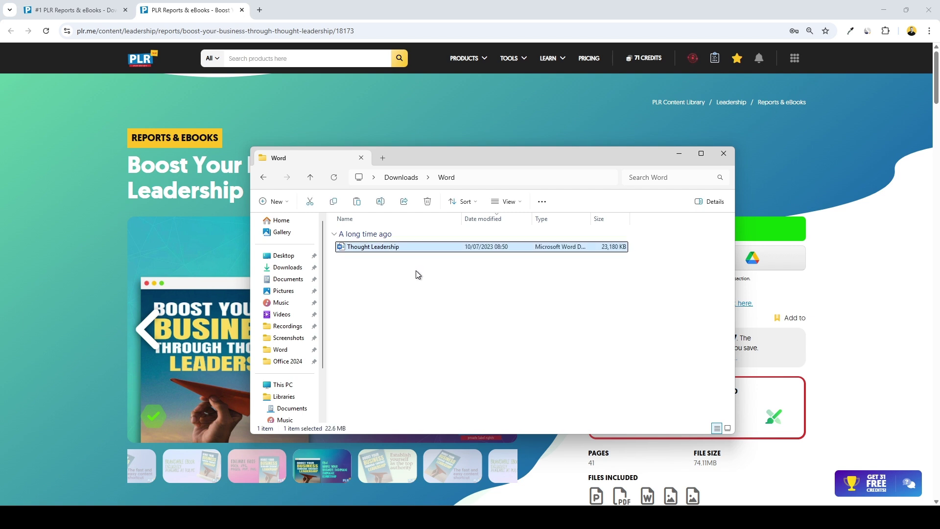
key("ctrl+v")
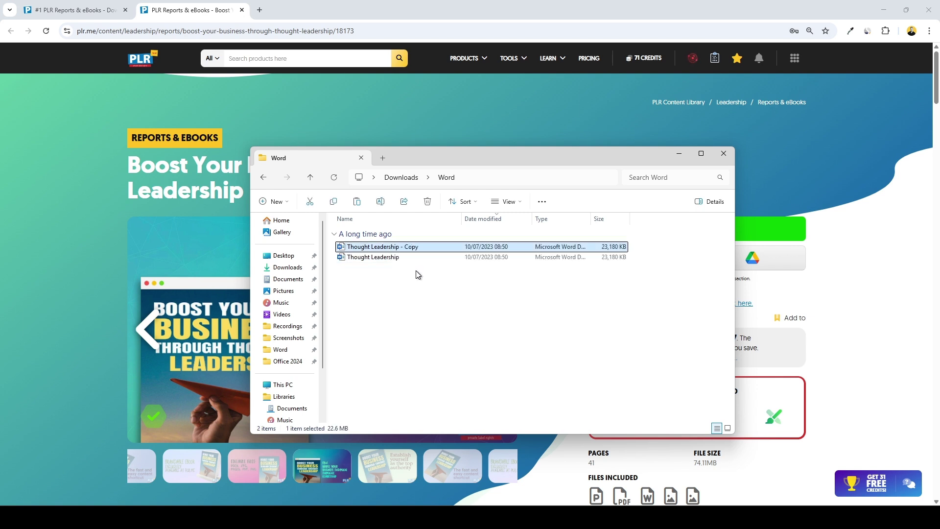
double_click(385, 248)
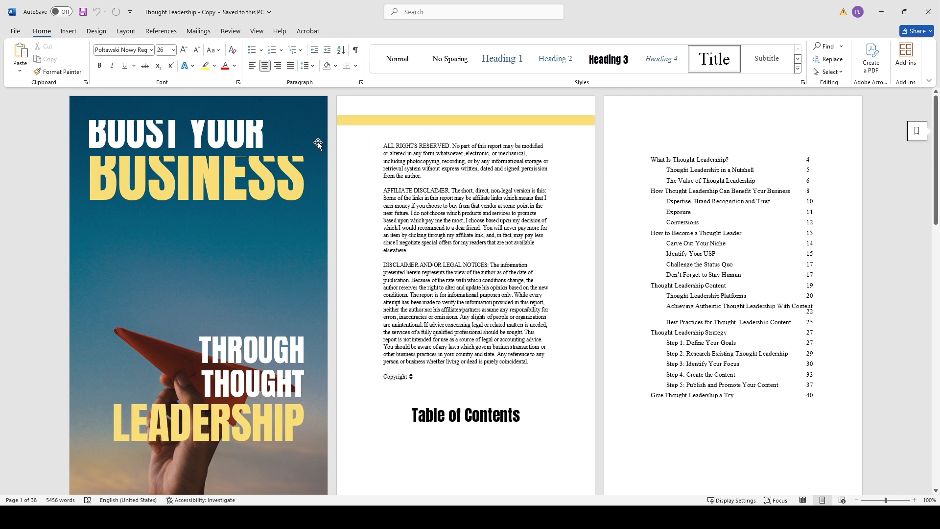
- Set the zoom to Whole page (97%) and scroll to the legal notices and Table of Contents
left_click(255, 31)
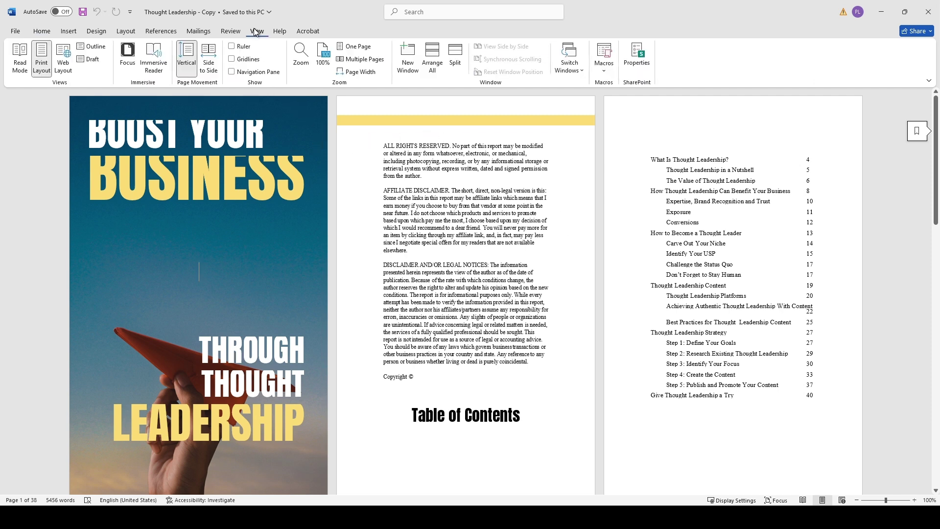
left_click(303, 61)
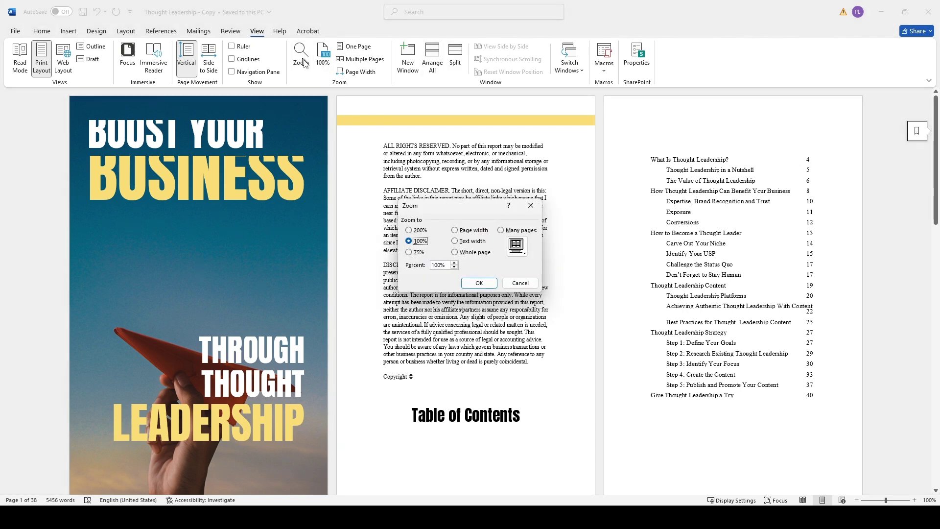
left_click(458, 252)
left_click(479, 283)
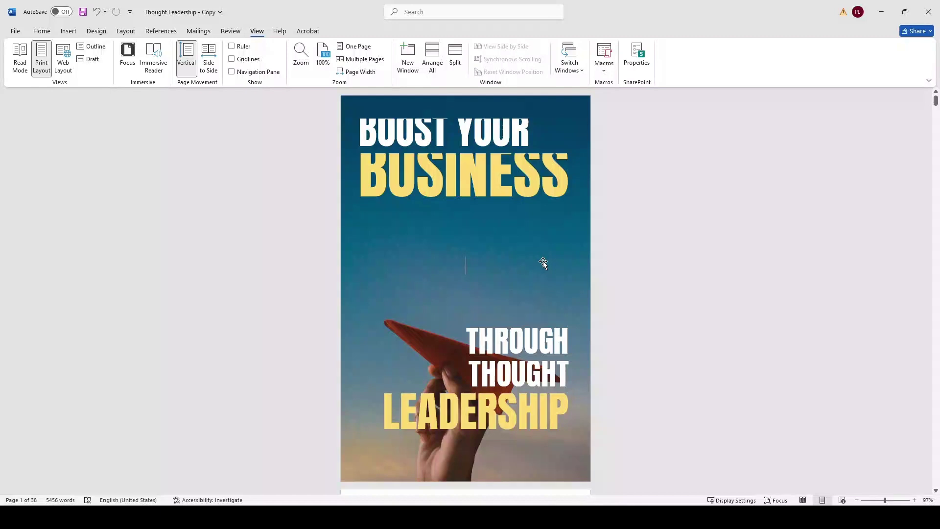
scroll(582, 264, "down", 1)
scroll(582, 264, "down", 5)
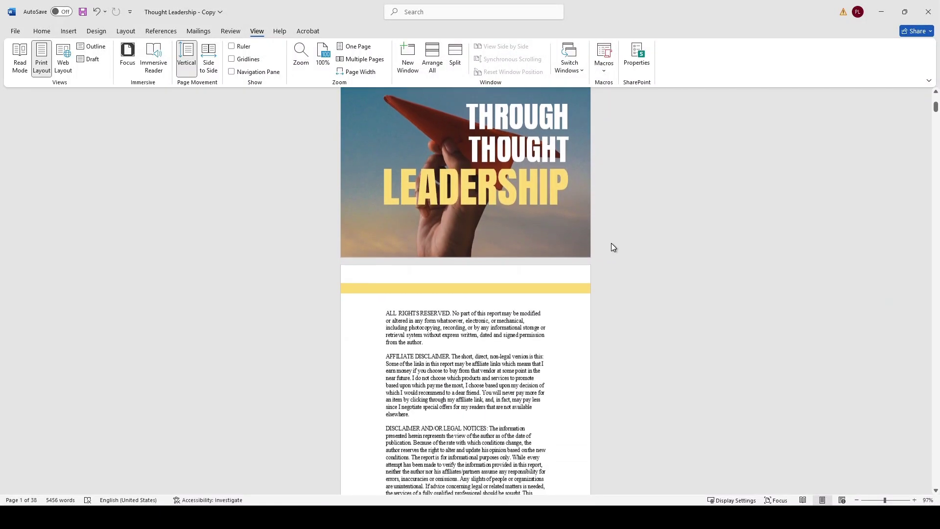
scroll(611, 244, "down", 3)
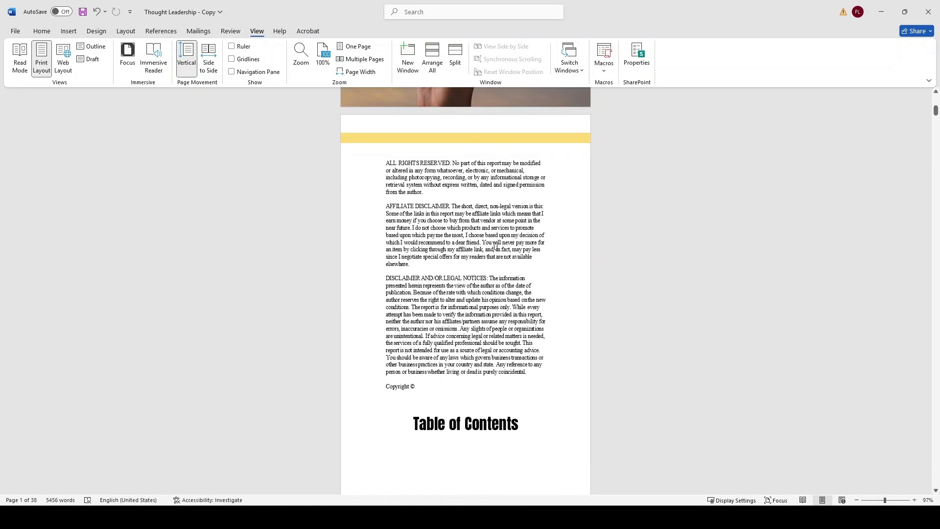
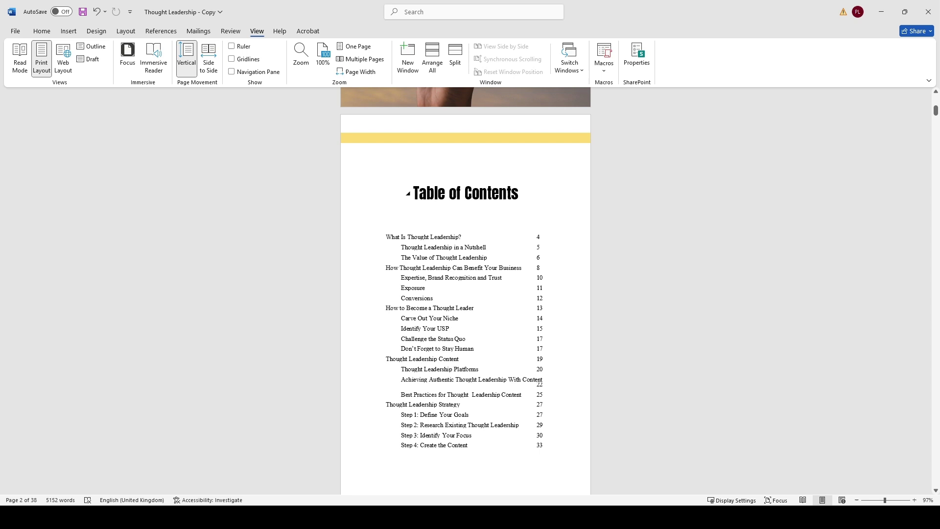
- Restore the deleted legal disclaimer text above the Table of Contents
scroll(465, 289, "up", 4)
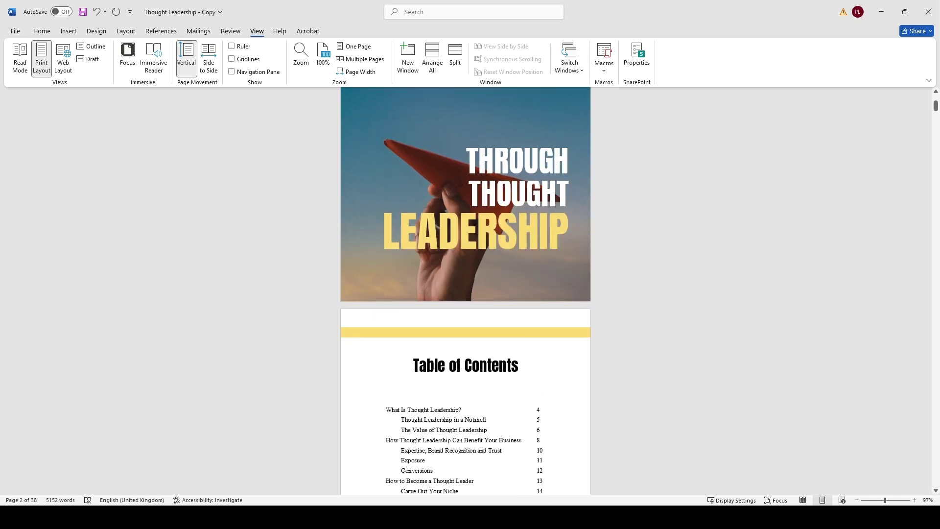
key("ctrl+z")
scroll(537, 251, "down", 5)
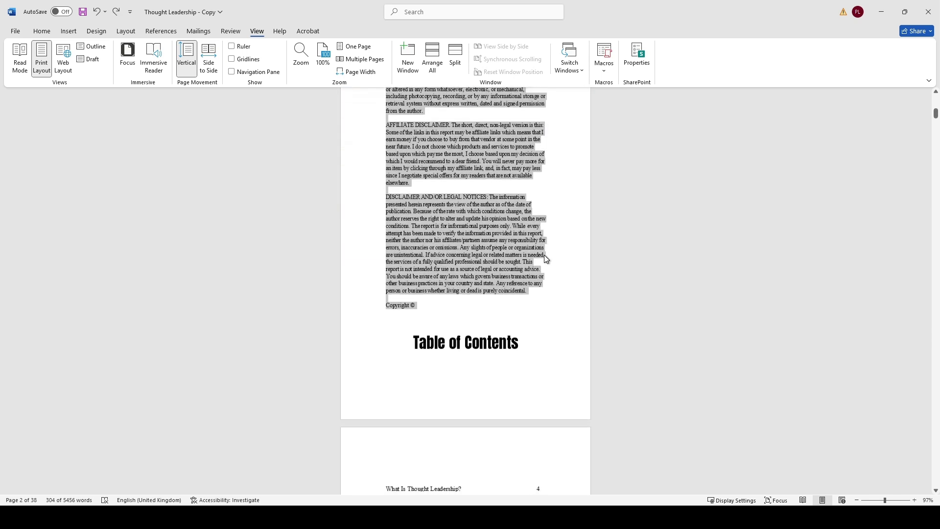
scroll(545, 255, "down", 5)
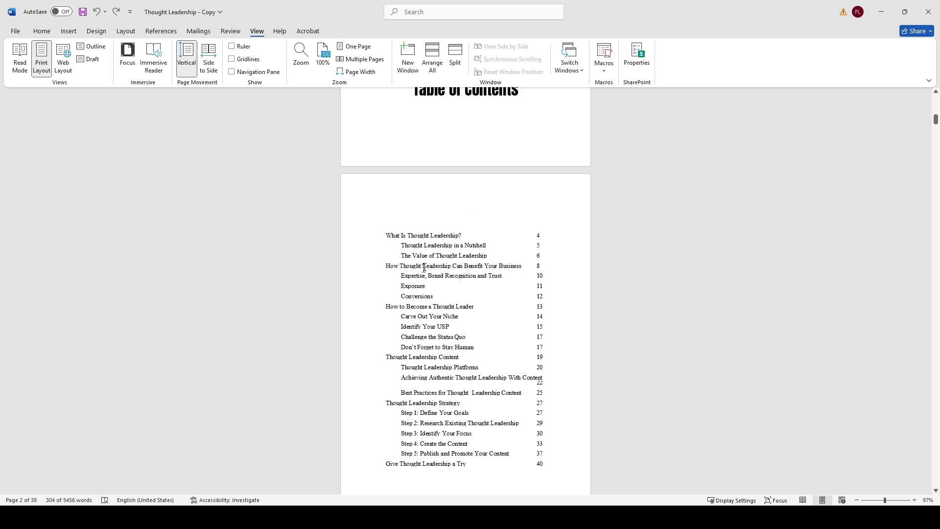
- Scroll through the following chapter pages to review their layout
scroll(466, 294, "down", 3)
scroll(516, 247, "down", 2)
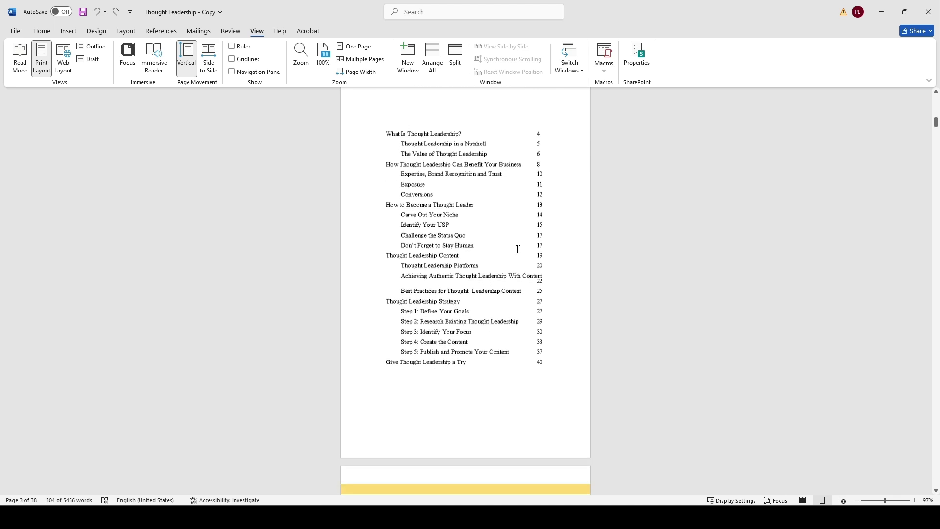
scroll(546, 240, "up", 2)
scroll(546, 240, "down", 2)
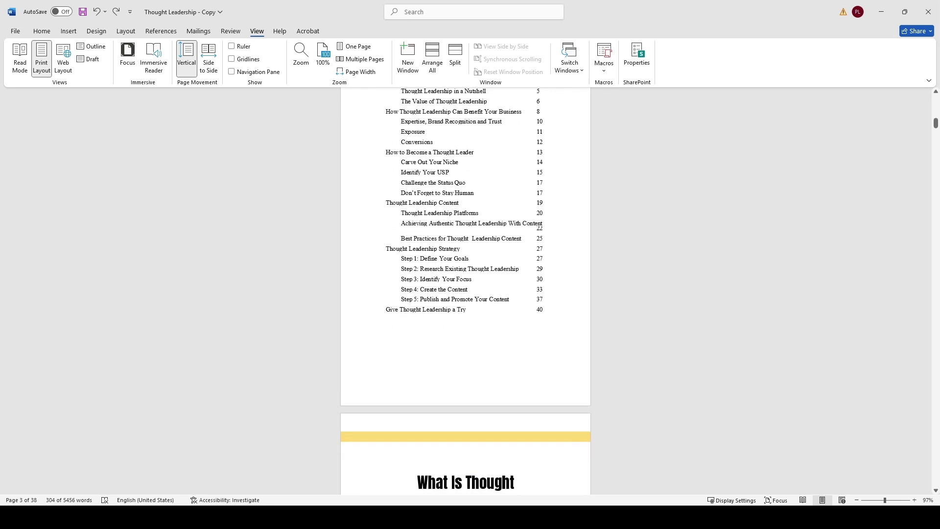
scroll(562, 237, "down", 8)
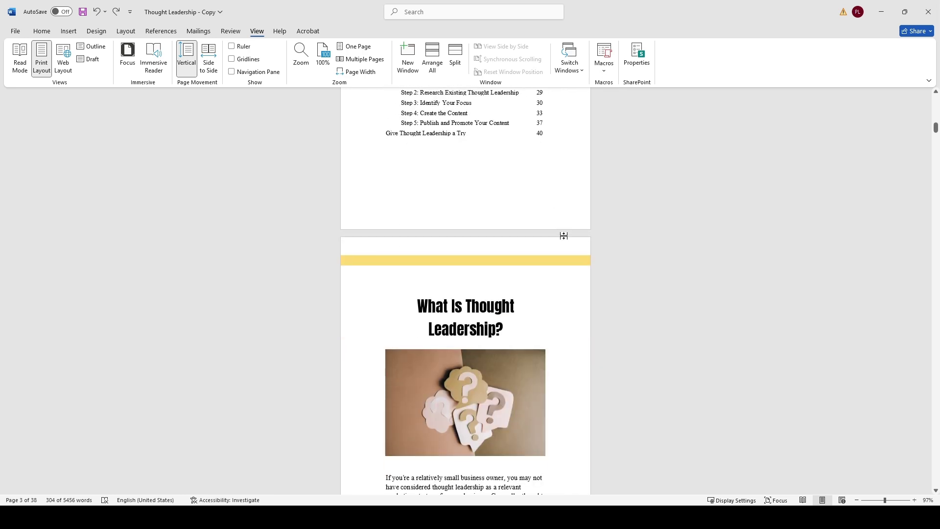
scroll(466, 289, "down", 4)
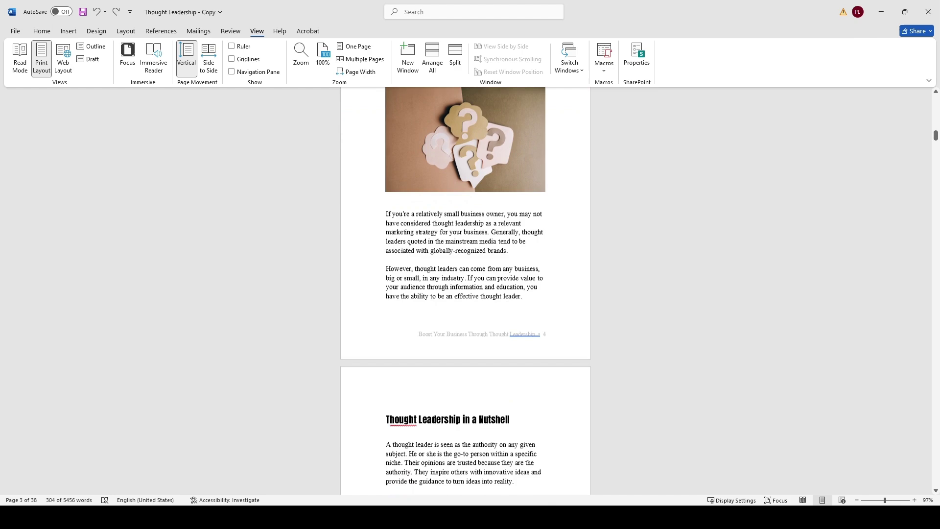
scroll(465, 289, "down", 15)
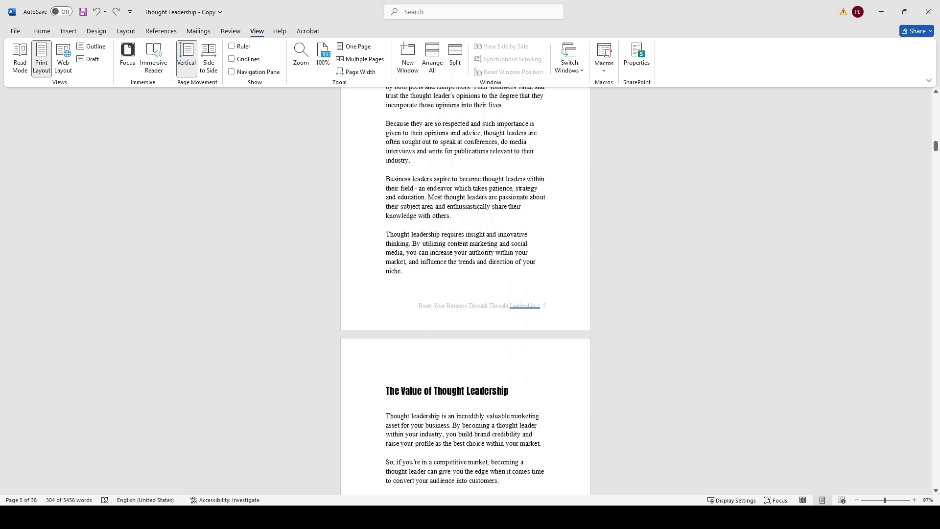
scroll(465, 289, "down", 8)
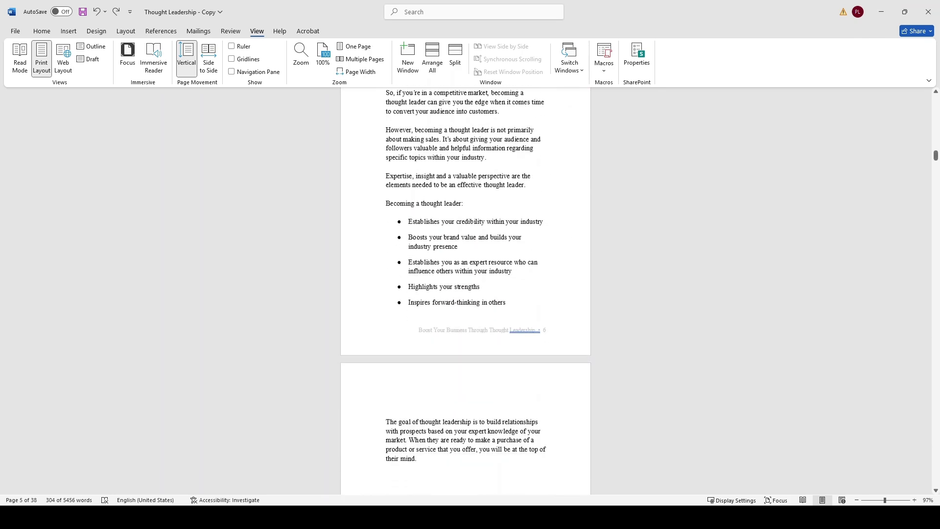
scroll(489, 235, "down", 12)
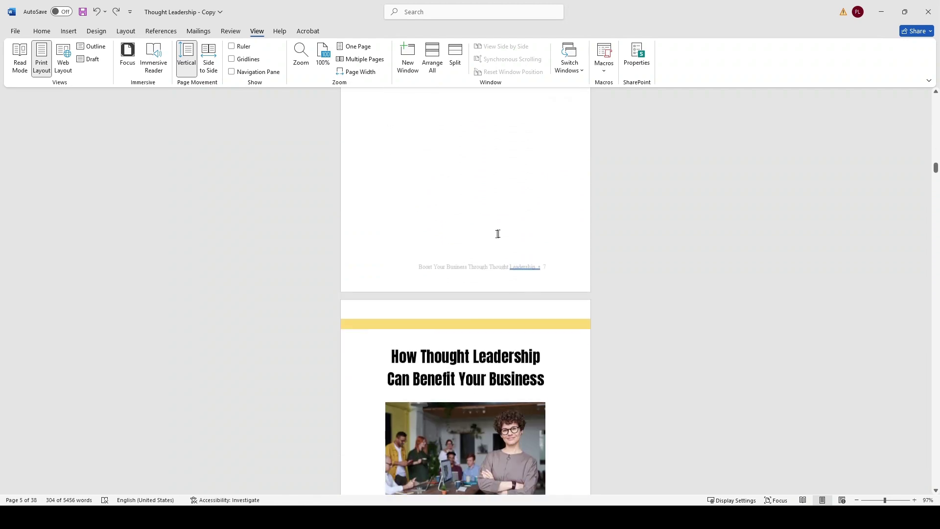
scroll(498, 233, "down", 2)
- Select the 'How Thought Leadership Can Benefit Your Business' heading and review the pages below it
left_click_drag(543, 284, 392, 260)
left_click(465, 294)
scroll(503, 301, "down", 2)
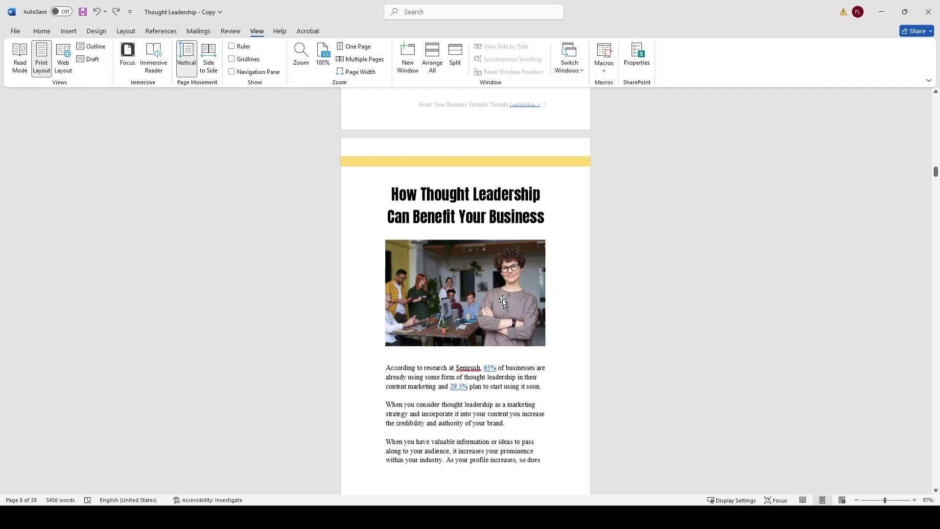
scroll(503, 302, "down", 3)
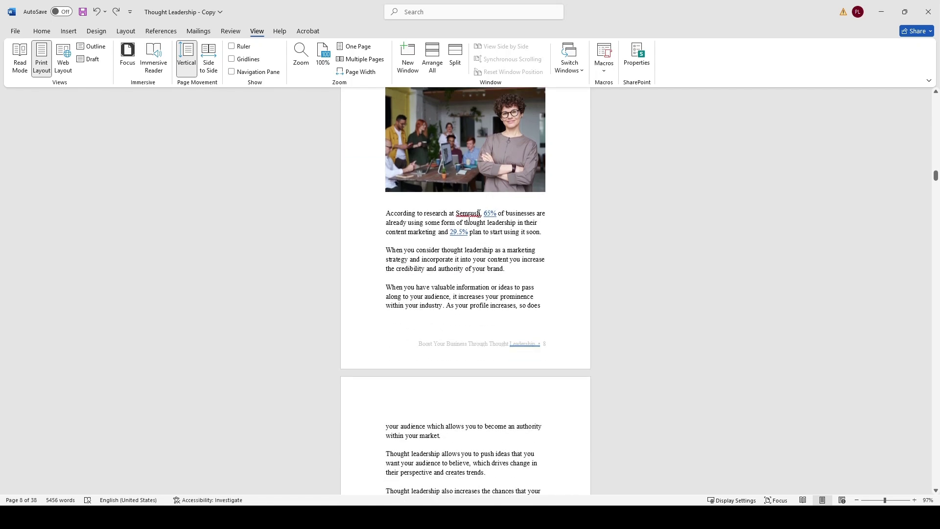
scroll(478, 214, "down", 7)
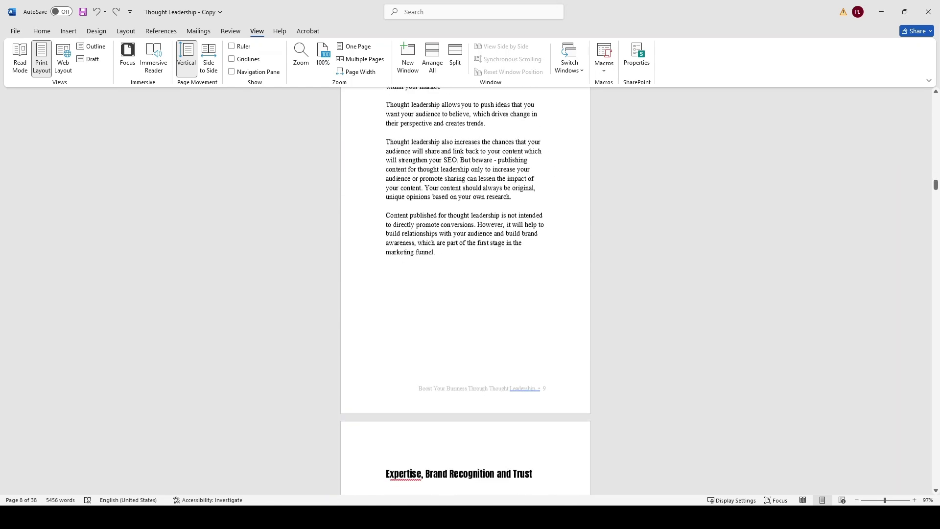
scroll(539, 227, "down", 15)
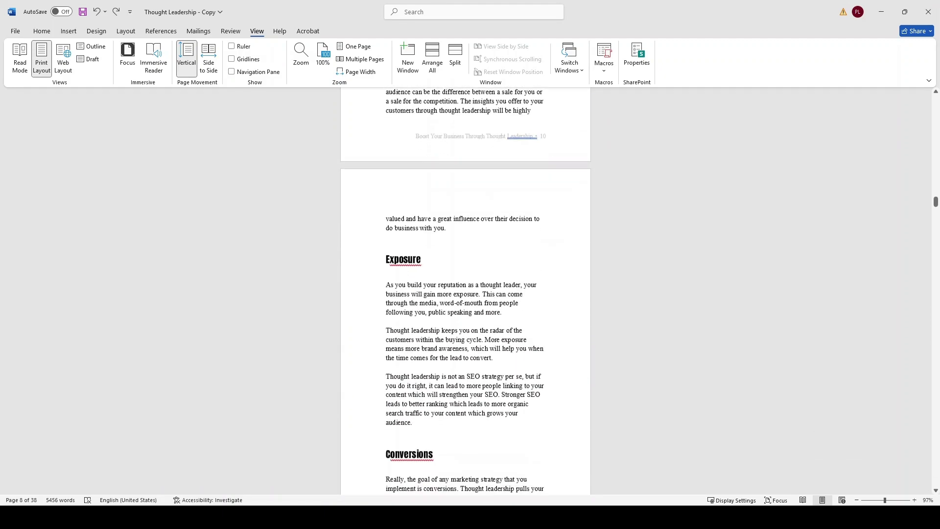
scroll(577, 225, "down", 10)
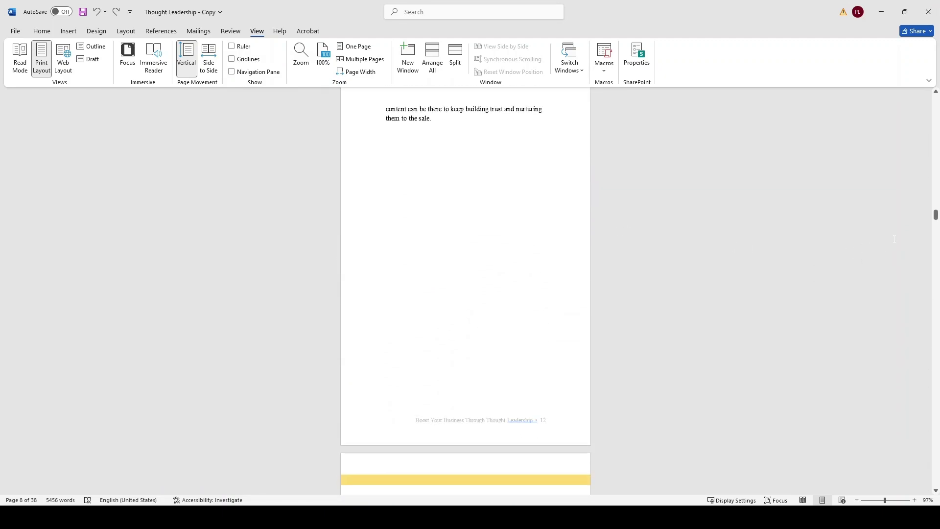
- Set the BOOST YOUR BUSINESS title's line spacing to Multiple 0.8
left_click_drag(935, 214, 936, 101)
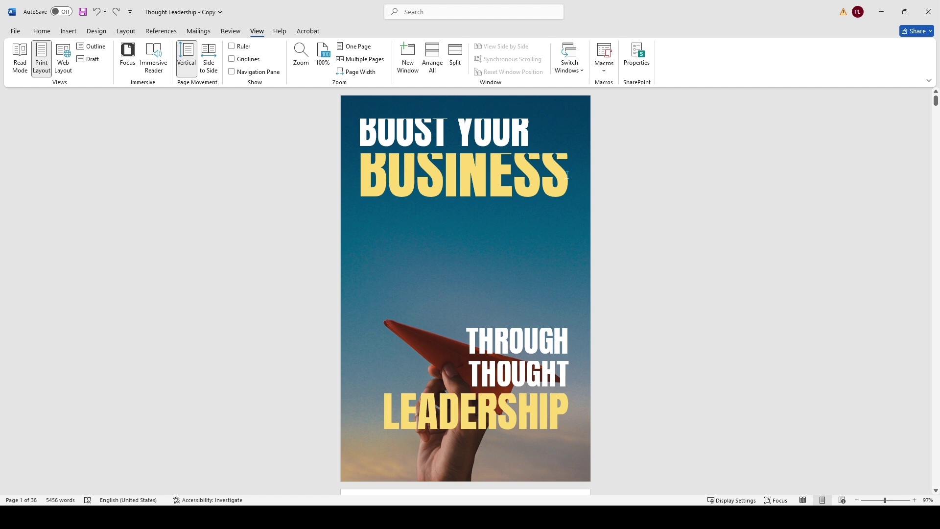
left_click(567, 175)
left_click_drag(571, 176, 361, 125)
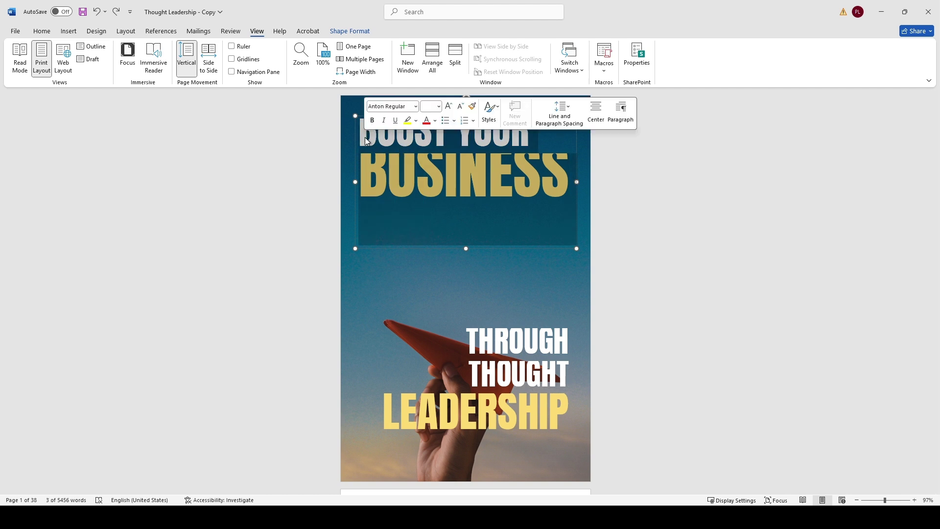
left_click(570, 119)
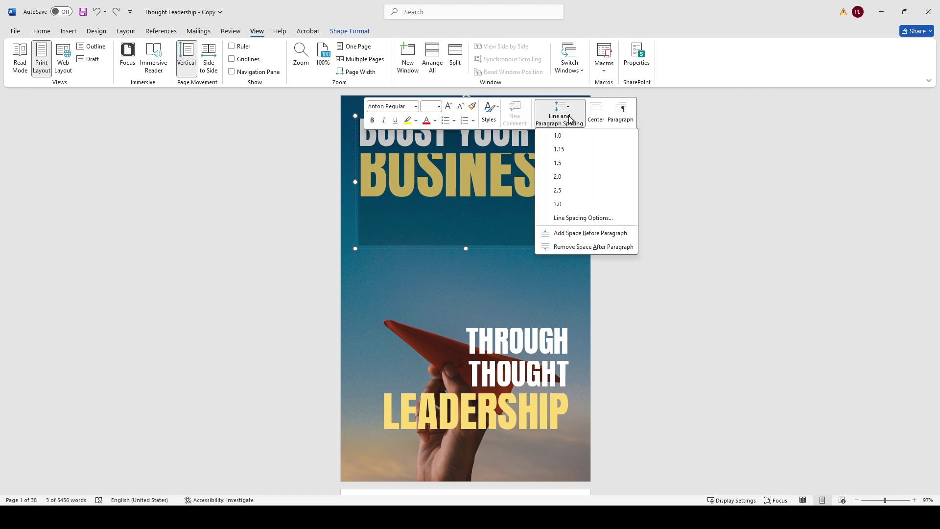
left_click(579, 218)
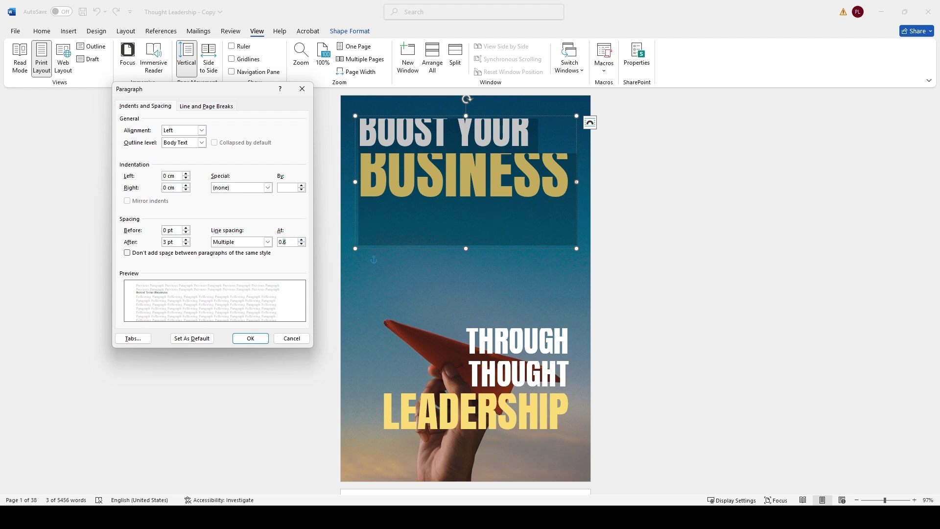
left_click(258, 332)
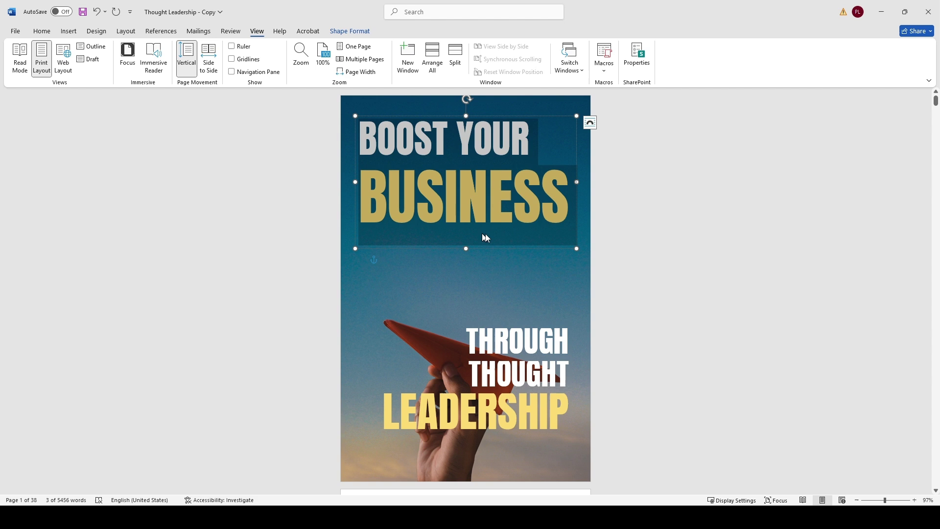
left_click(515, 260)
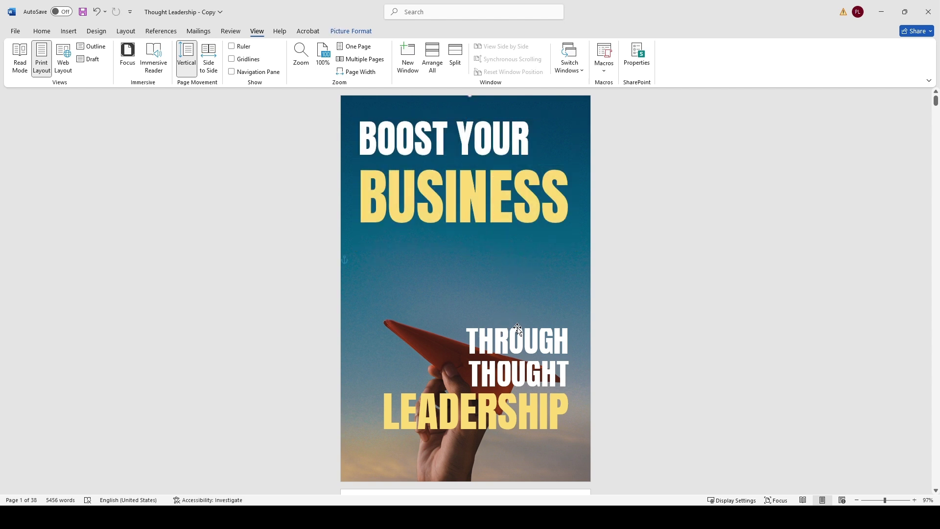
- Move the THROUGH THOUGHT LEADERSHIP text lower on the cover, then switch to Chrome
left_click(521, 329)
left_click_drag(519, 329, 527, 353)
left_click(537, 258)
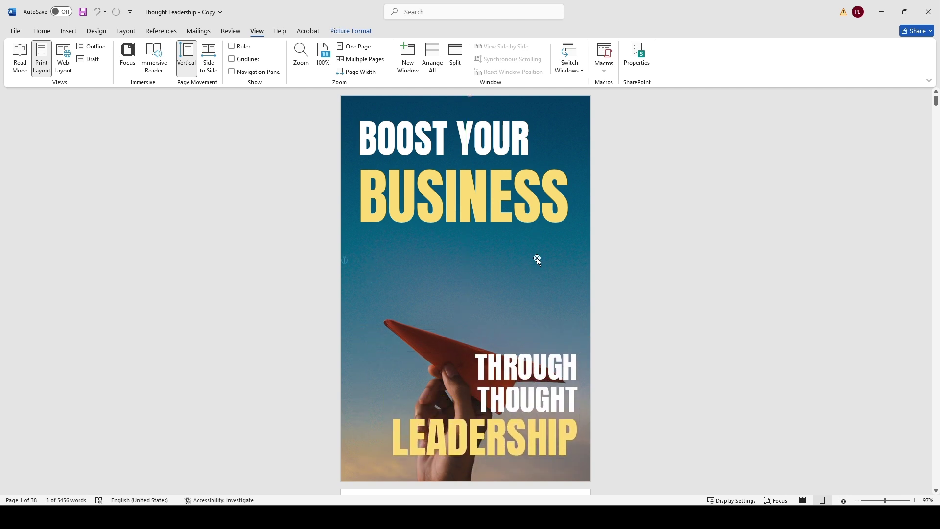
left_click_drag(439, 298, 454, 281)
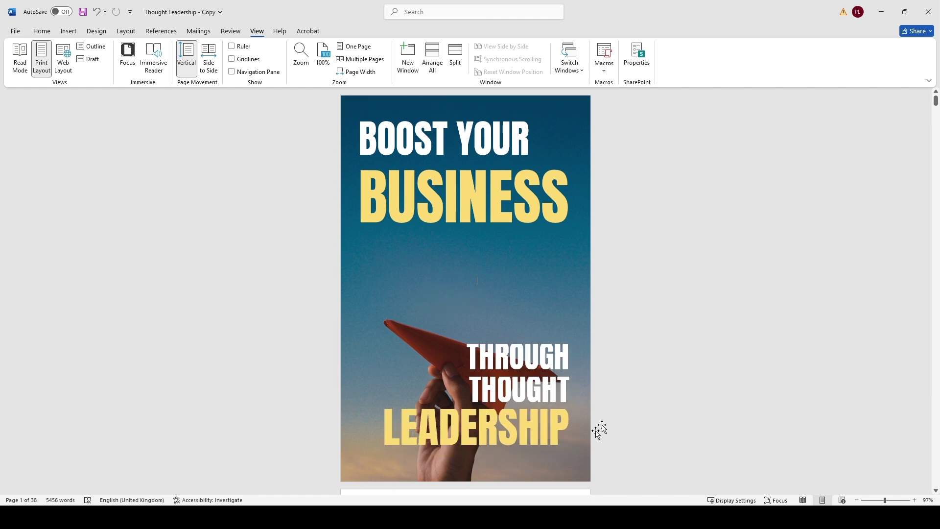
left_click(547, 517)
- Search Pixabay for 'leader' images filtered to vertical orientation
left_click(518, 464)
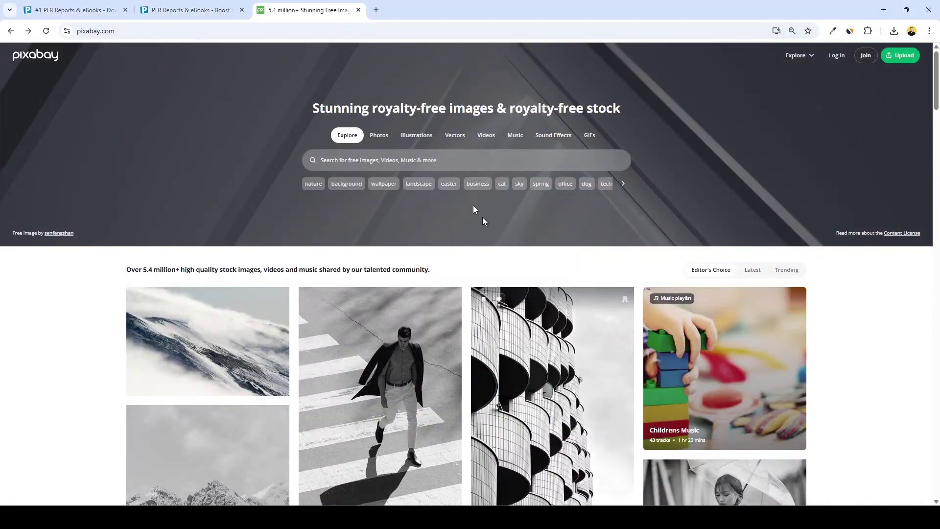
left_click(457, 158)
type("leader")
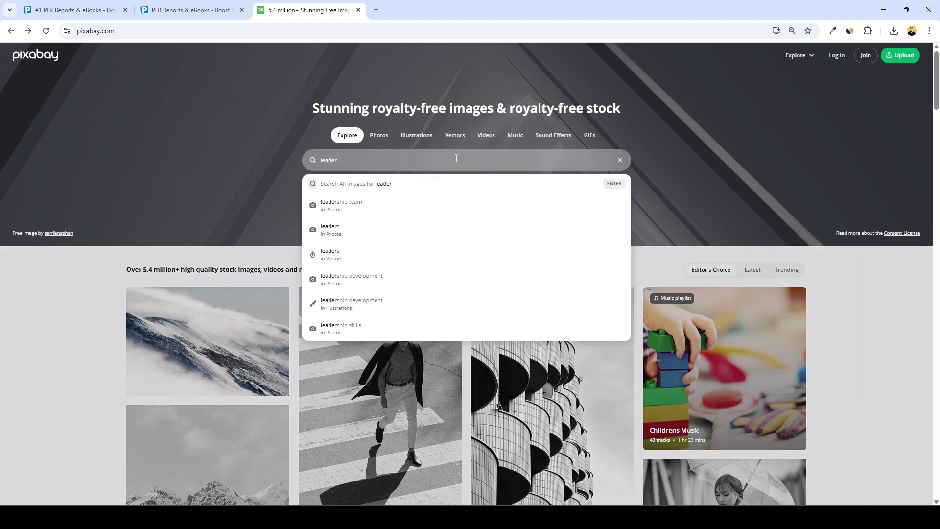
key("Return")
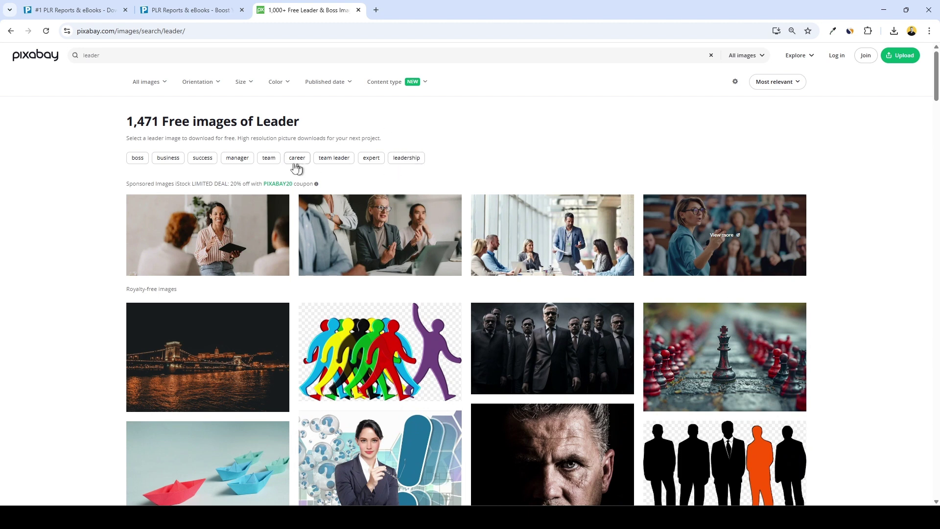
left_click(208, 83)
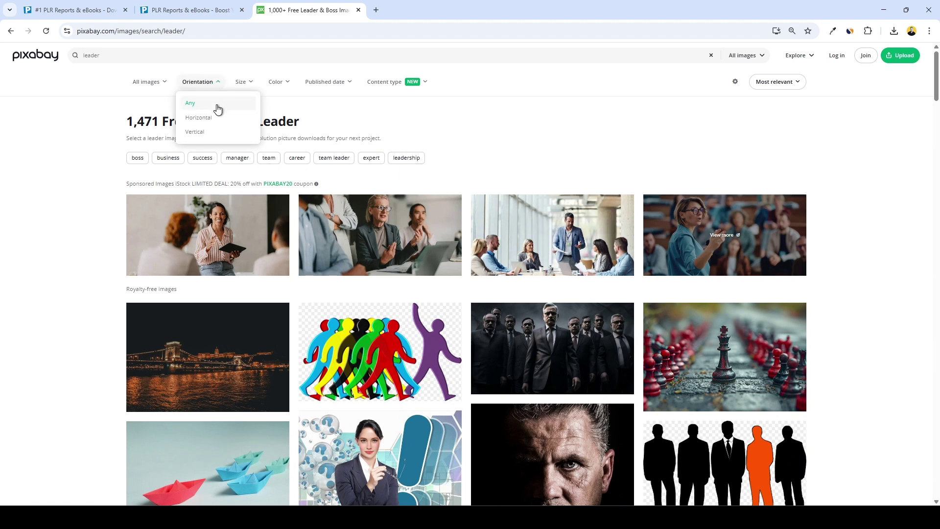
left_click(204, 133)
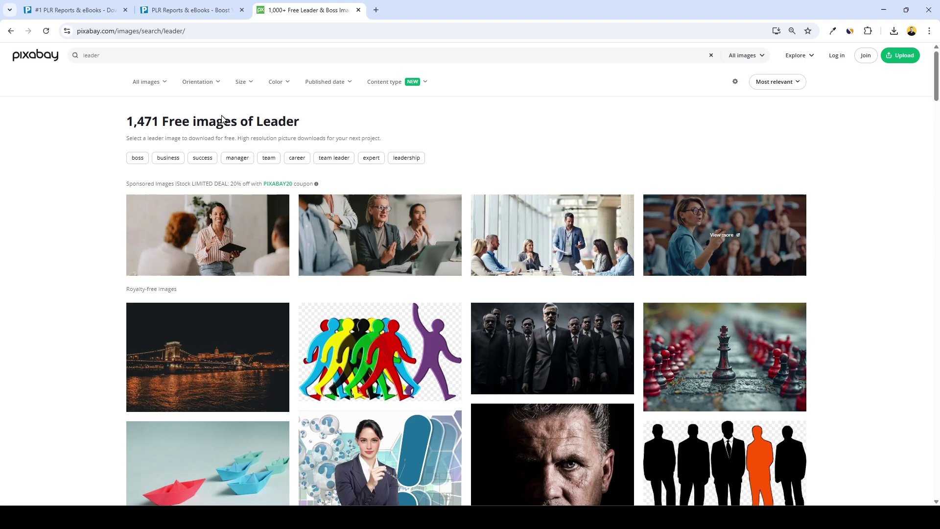
- Open the lion photo in a new tab and download it at the 1920-pixel size
scroll(484, 164, "down", 15)
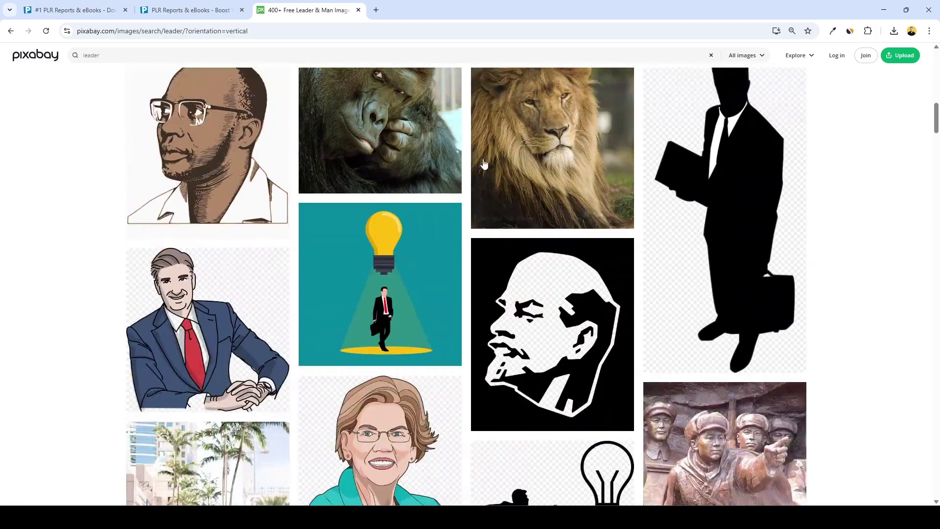
scroll(484, 164, "down", 20)
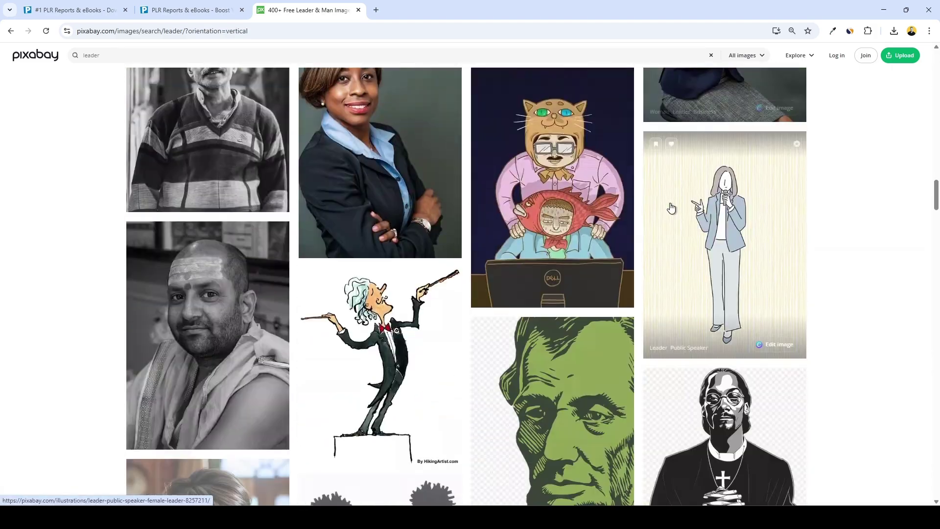
scroll(671, 208, "down", 20)
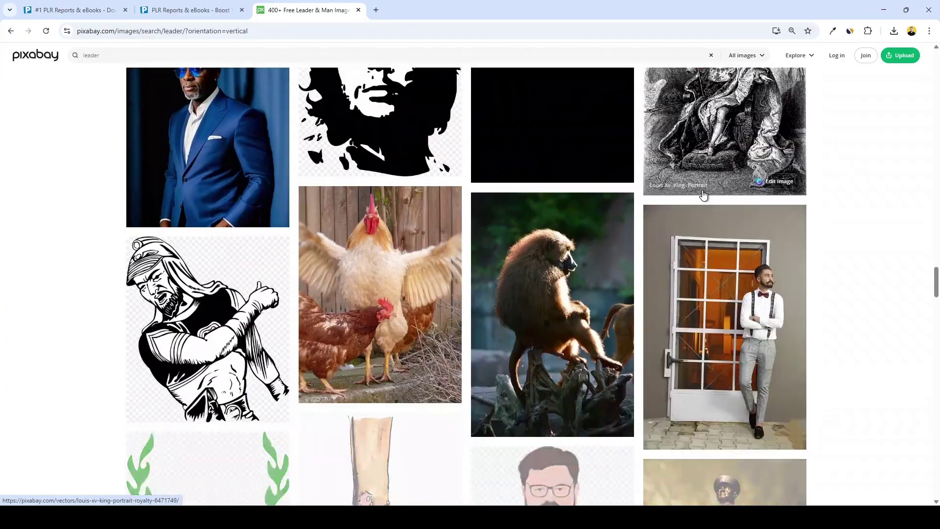
scroll(703, 195, "down", 20)
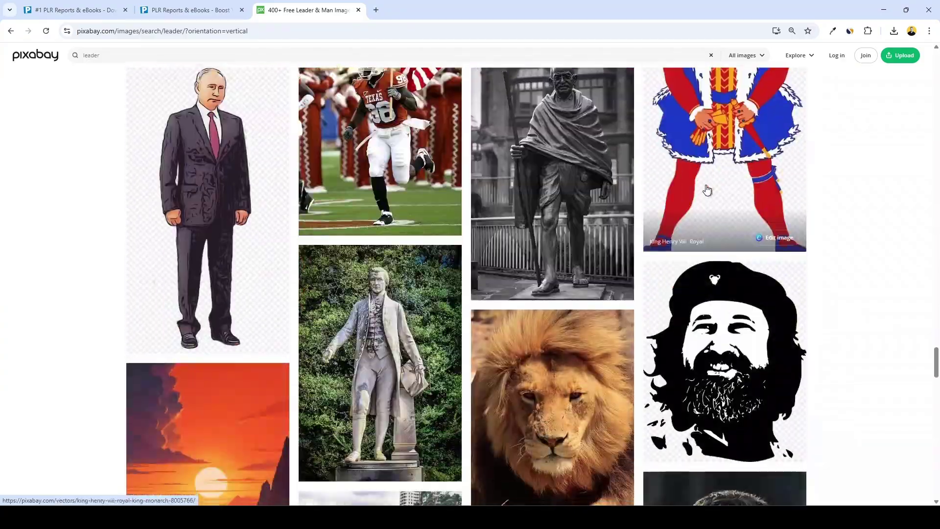
scroll(707, 190, "down", 5)
scroll(632, 219, "up", 3)
right_click(543, 250)
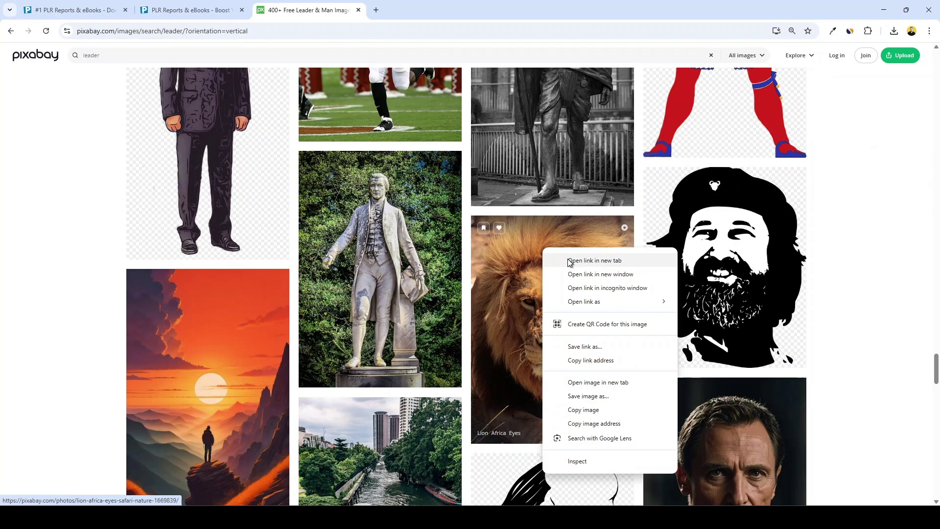
left_click(570, 261)
left_click(420, 8)
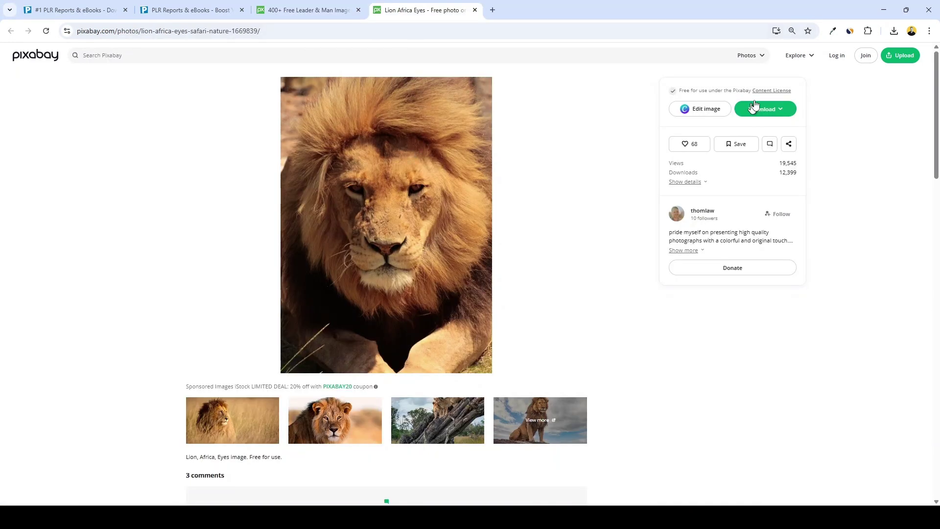
left_click(782, 111)
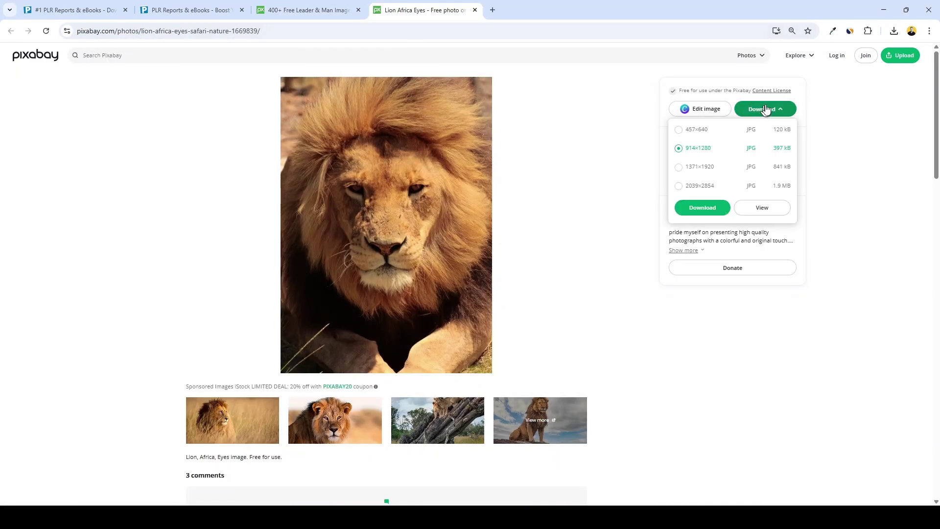
left_click(688, 169)
left_click(703, 208)
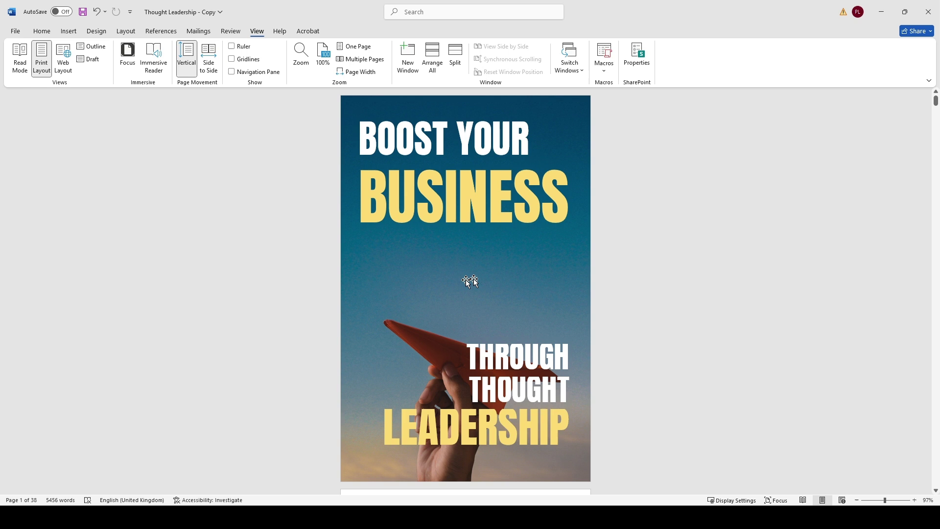
- Replace the cover background picture with lion-1669839_1920 from Downloads
right_click(436, 274)
mouse_move(472, 125)
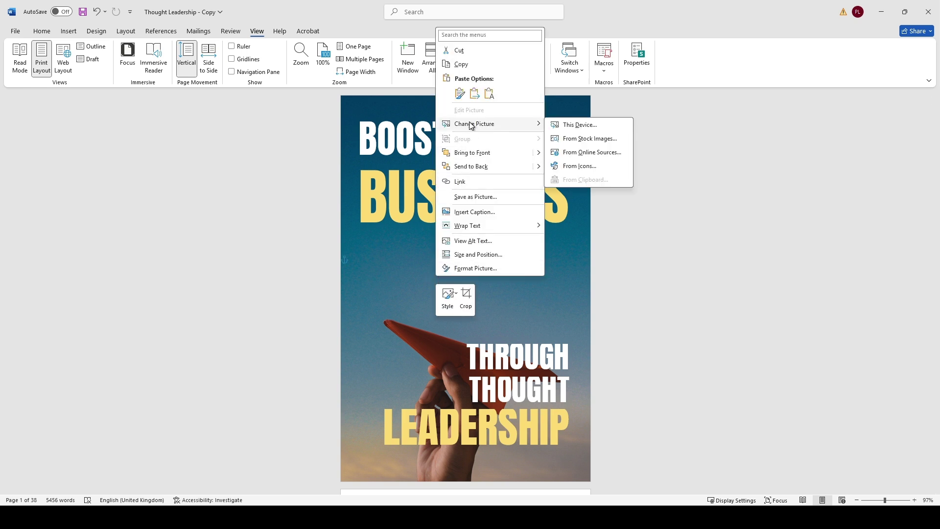
left_click(589, 127)
left_click(397, 97)
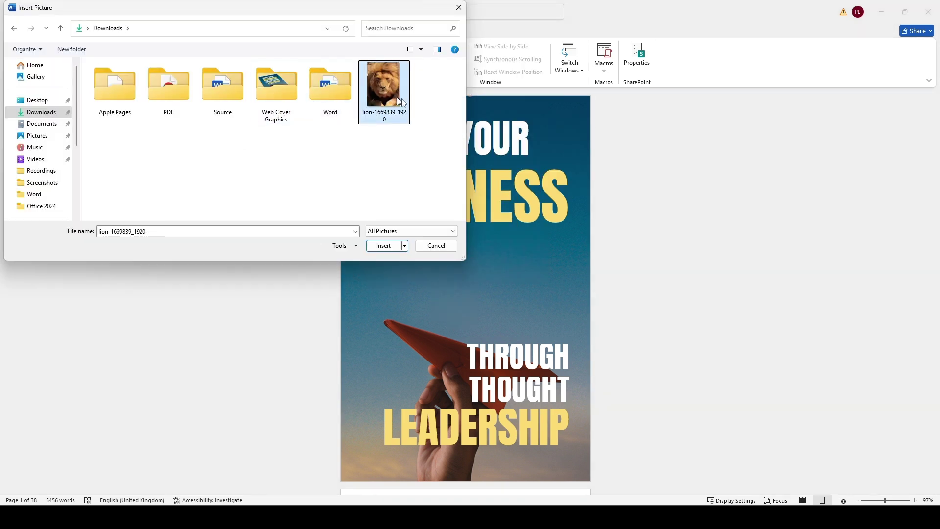
left_click(384, 246)
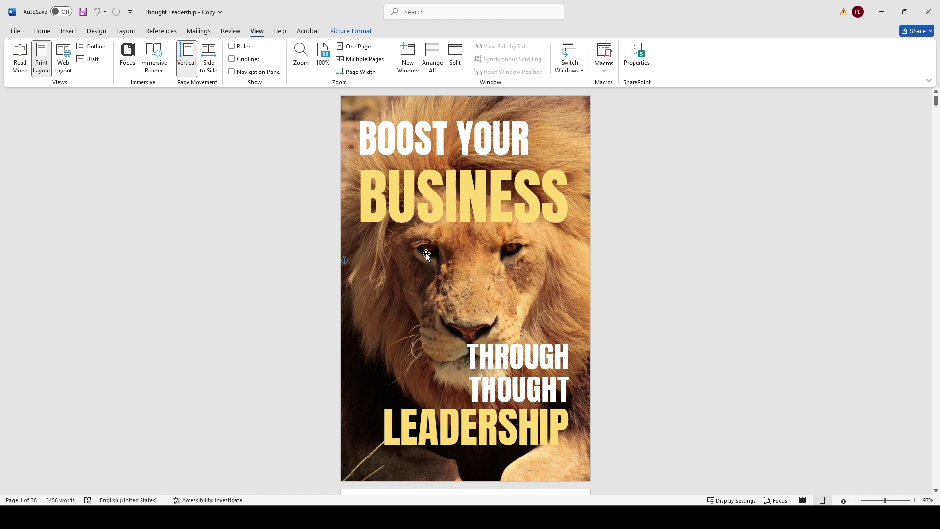
- Draw a rectangle covering the whole cover page
left_click(69, 30)
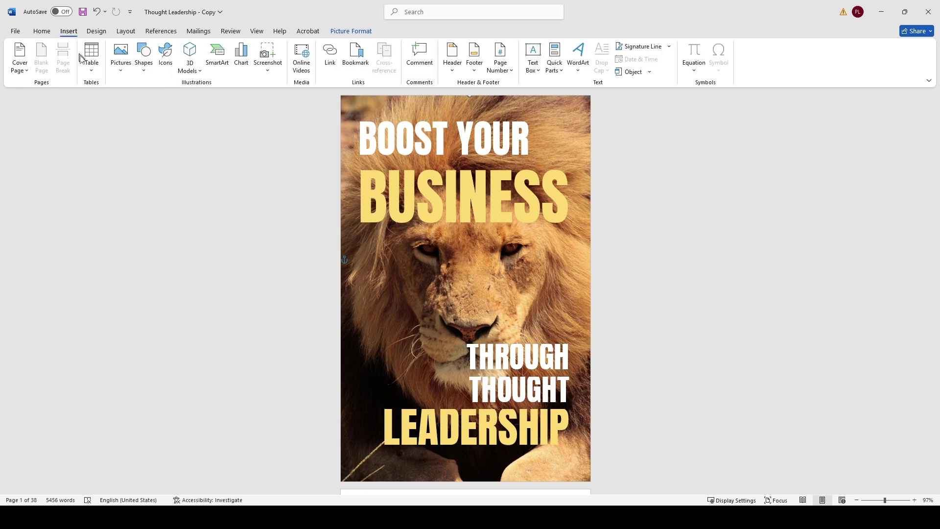
left_click(147, 75)
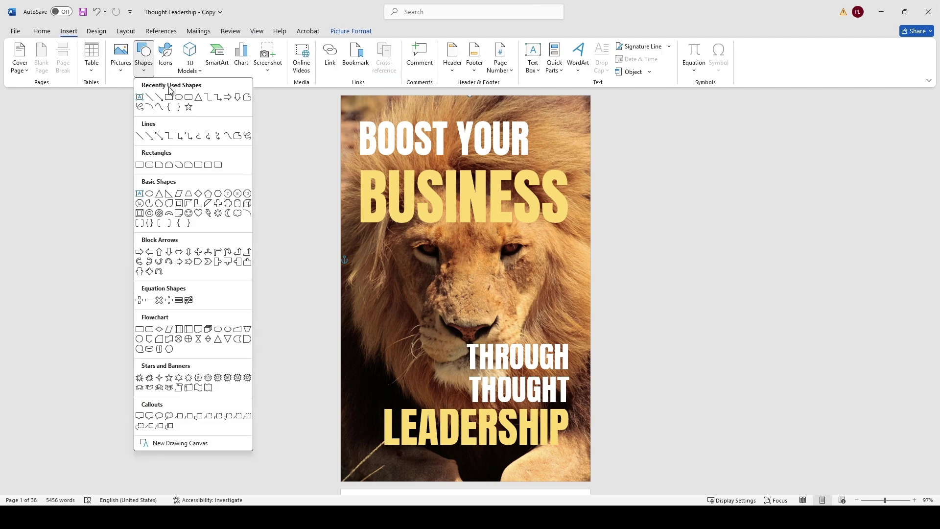
left_click(140, 166)
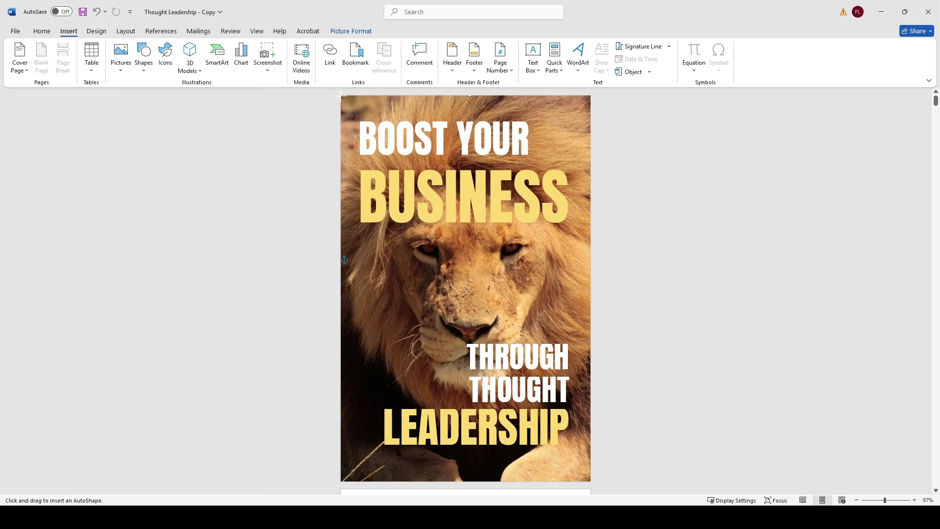
left_click_drag(341, 96, 590, 481)
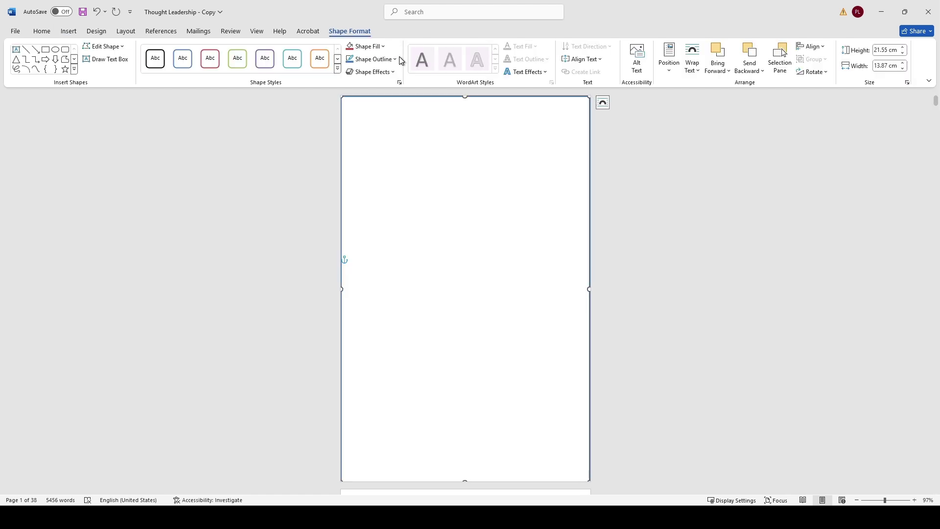
- Fill the rectangle with black at 70% transparency
left_click(385, 47)
left_click(357, 73)
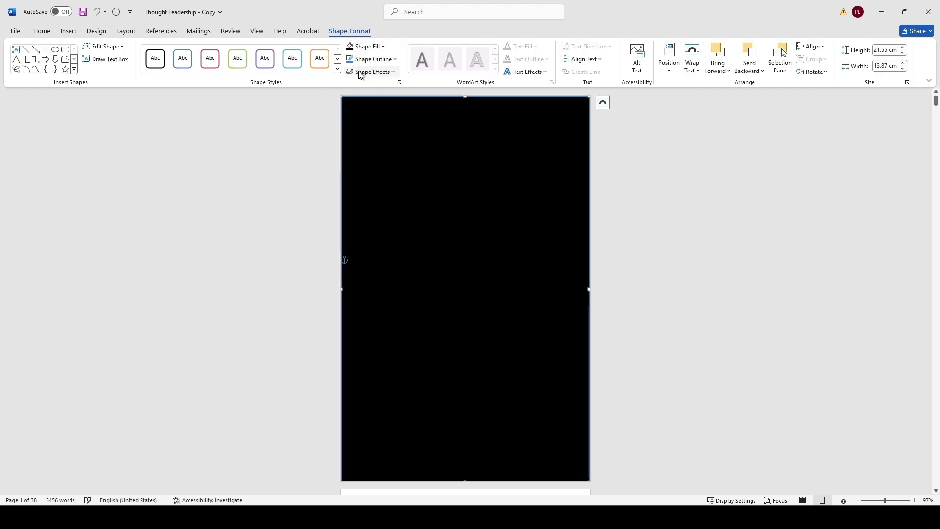
left_click(360, 46)
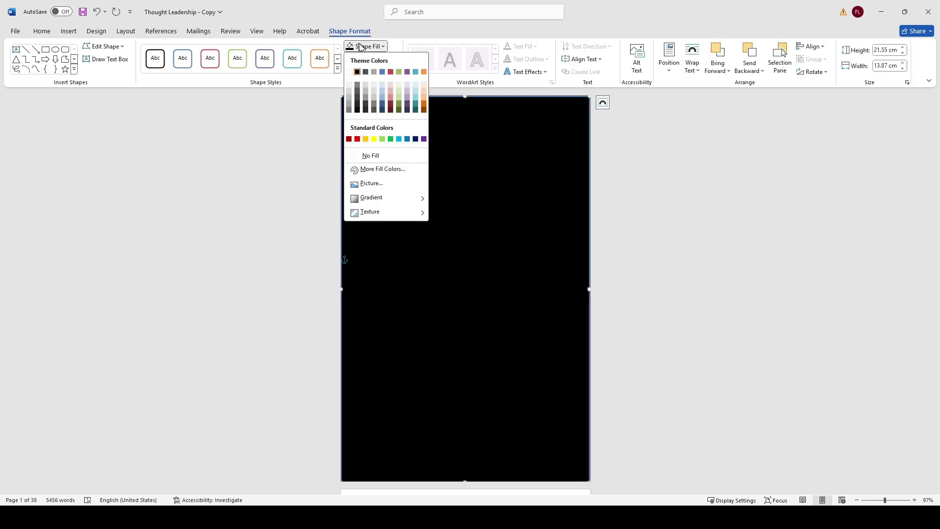
left_click(386, 171)
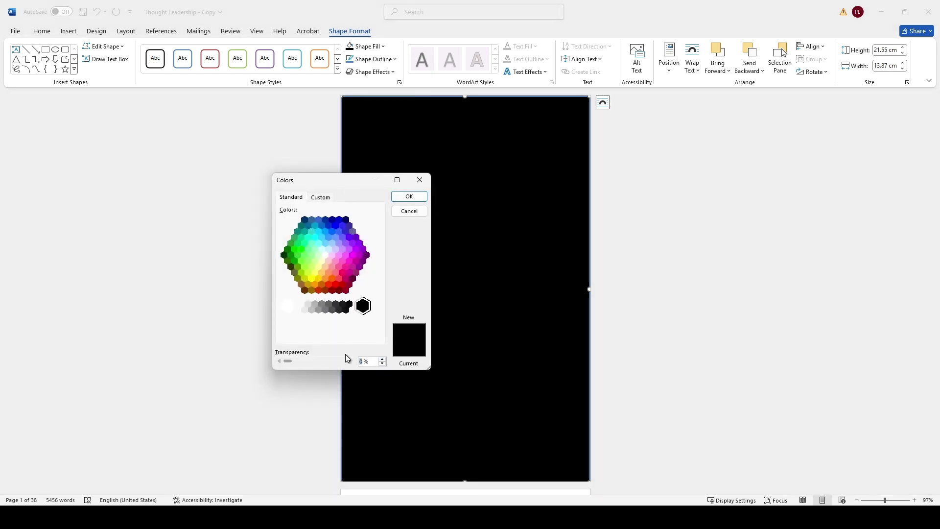
left_click(409, 197)
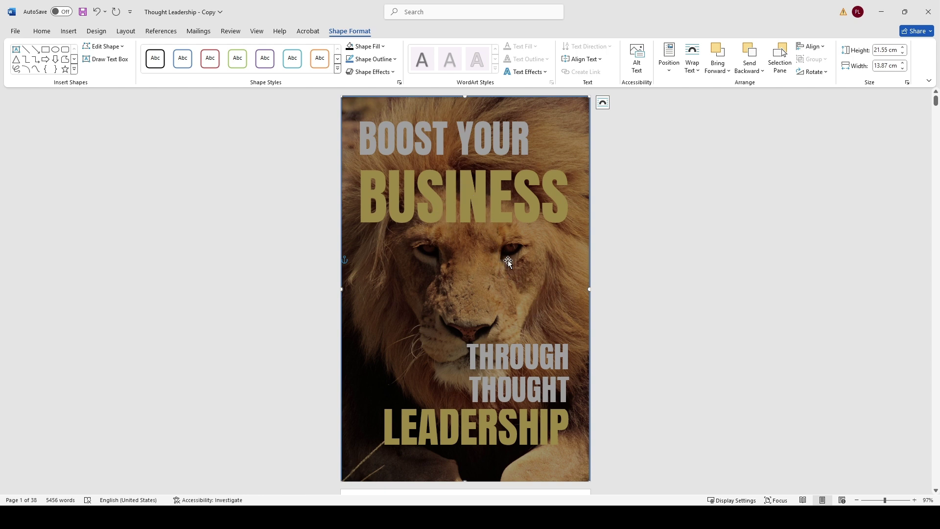
- Send the dark overlay and then the lion picture to the back
right_click(503, 258)
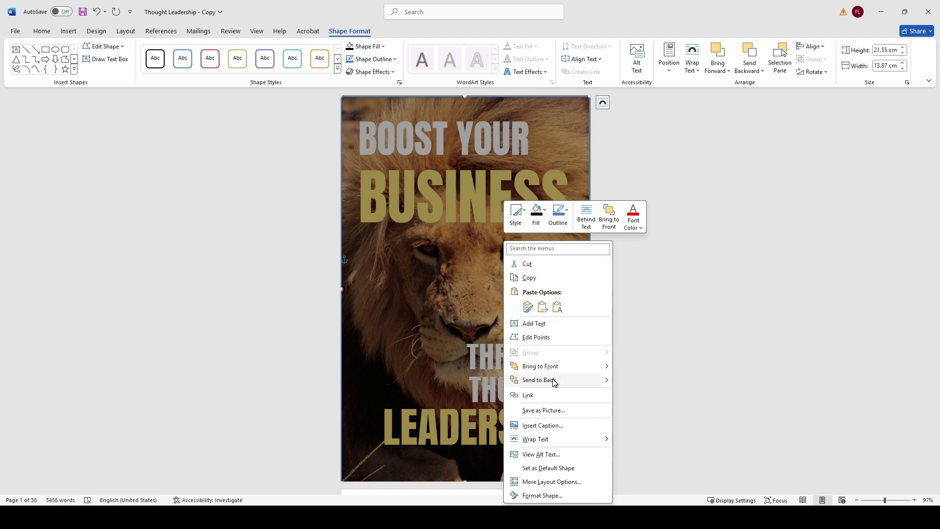
left_click(539, 380)
right_click(494, 268)
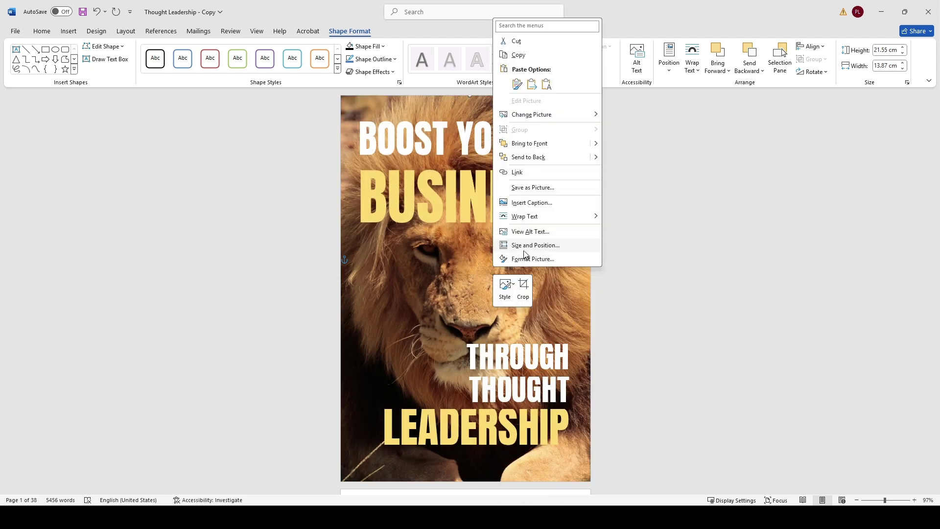
left_click(556, 152)
left_click(627, 167)
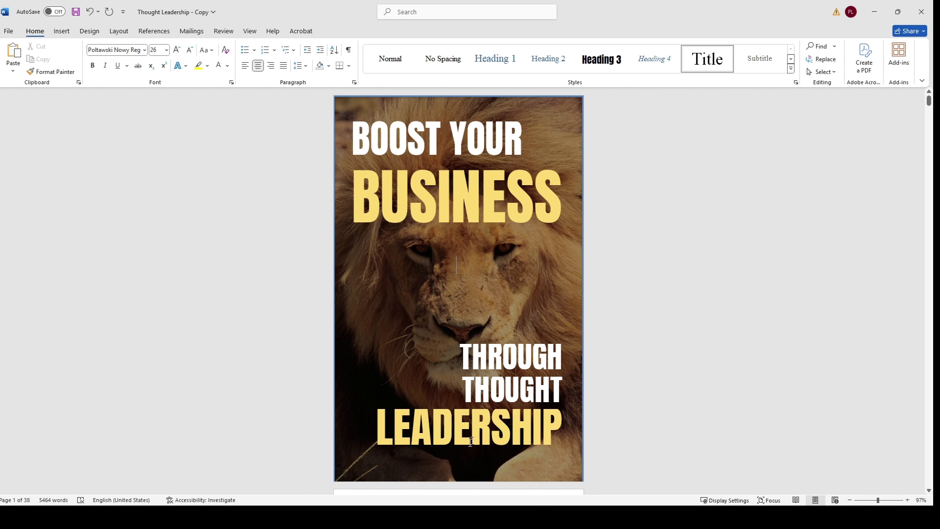
- Nudge the THROUGH THOUGHT LEADERSHIP title block slightly up
left_click(546, 405)
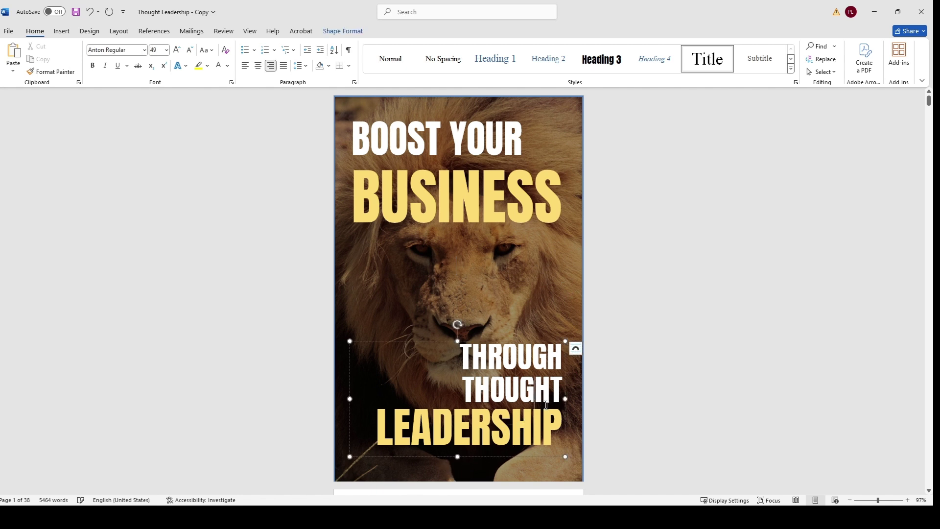
left_click_drag(566, 422, 568, 411)
left_click(474, 471)
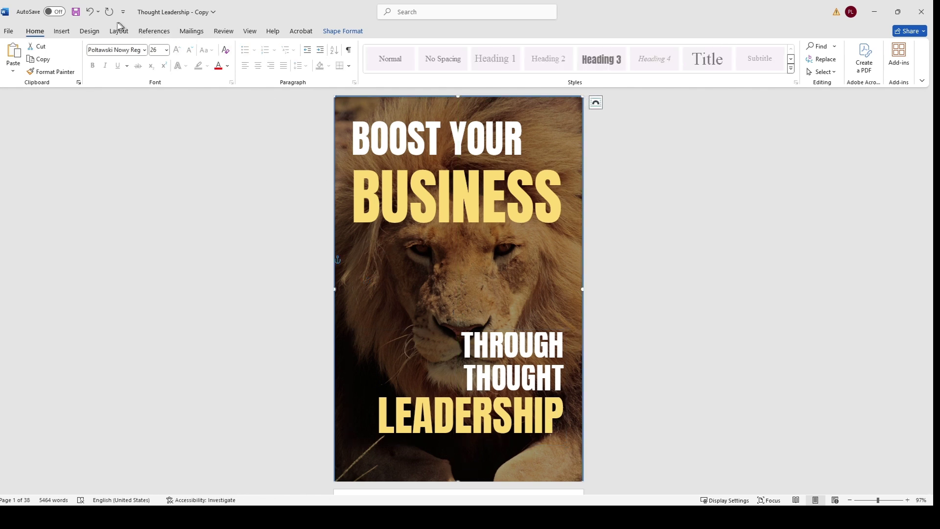
- Add a text box below LEADERSHIP with the pasted author byline in white
left_click(62, 31)
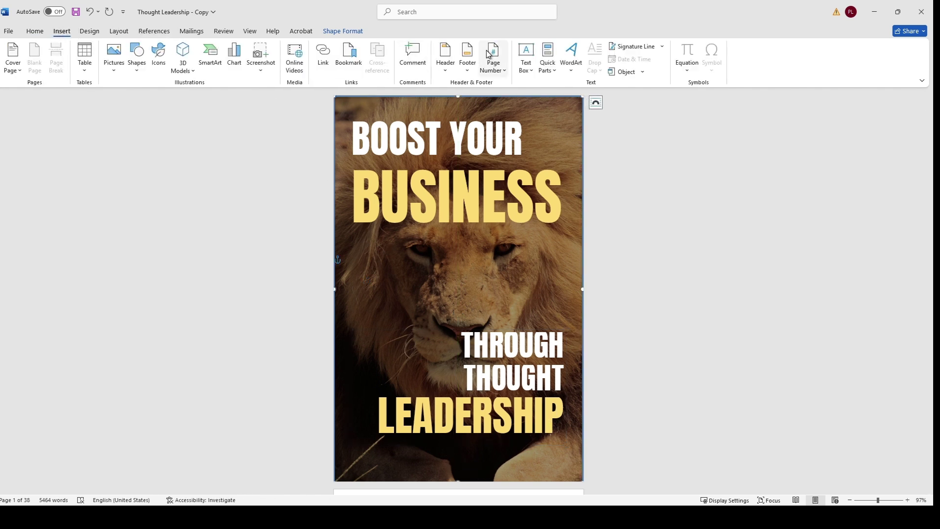
left_click(532, 71)
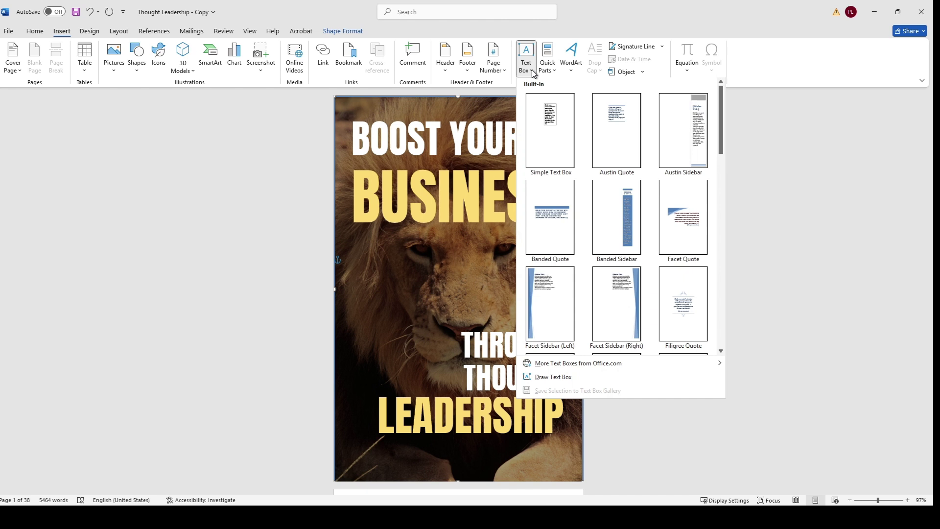
left_click(538, 381)
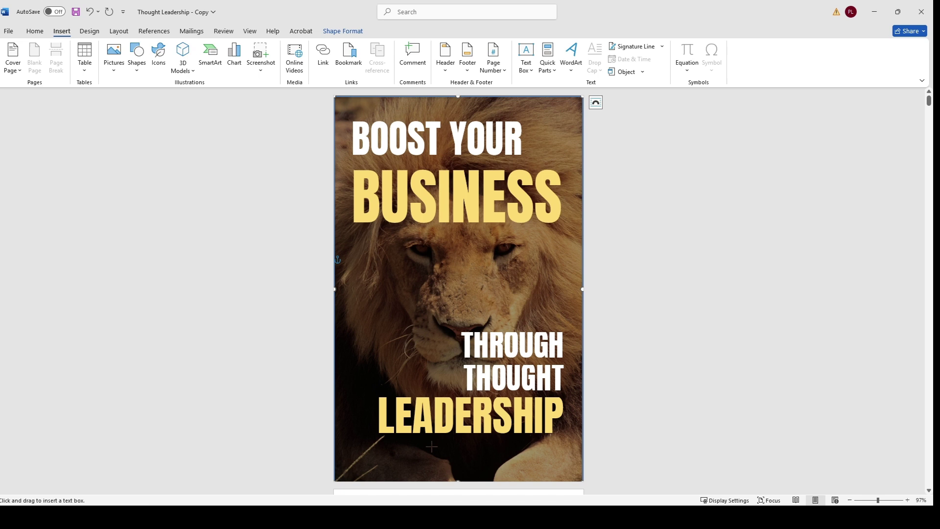
left_click_drag(504, 461, 431, 447)
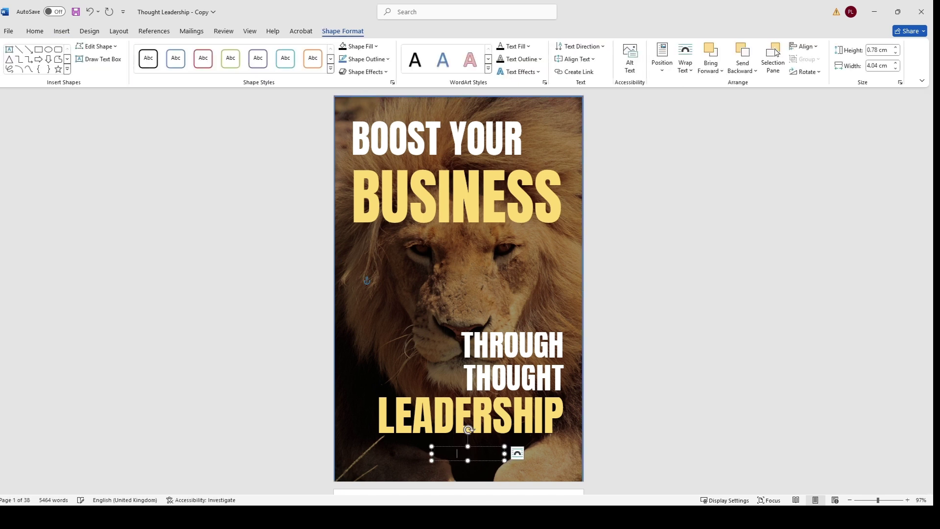
key("ctrl+v")
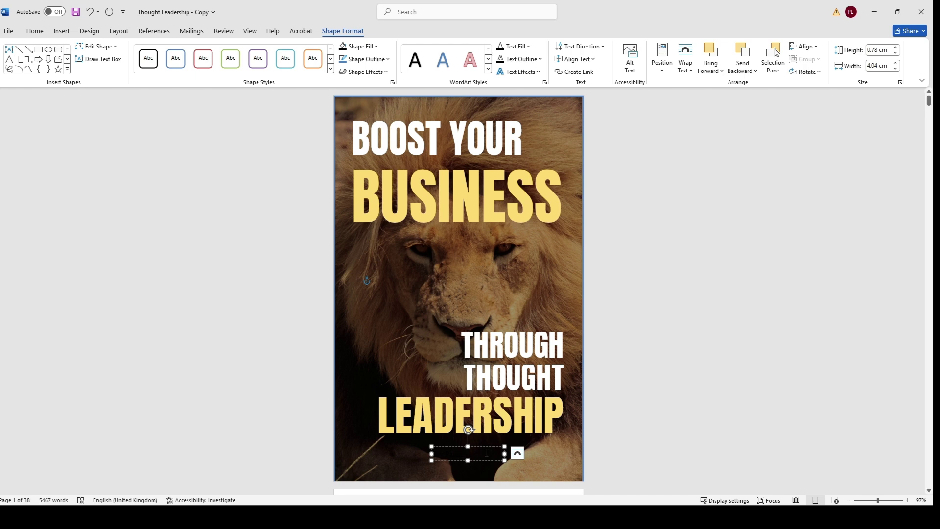
triple_click(435, 453)
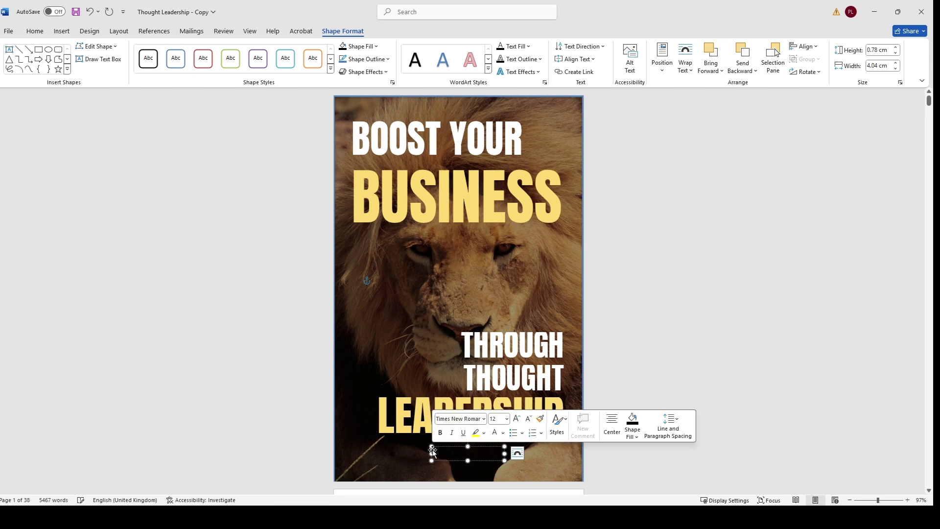
left_click(503, 433)
left_click(494, 292)
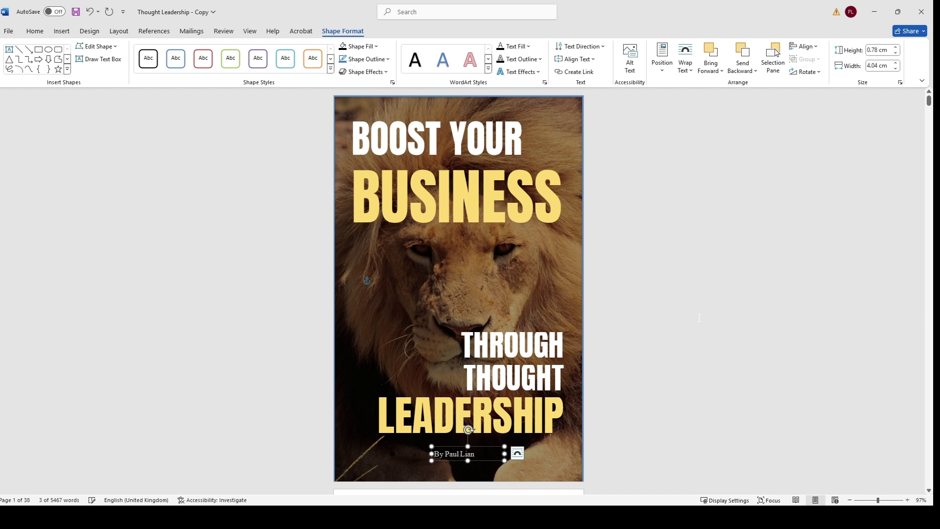
left_click(440, 464)
- Centre the byline under the title and raise the title block slightly
left_click(468, 455)
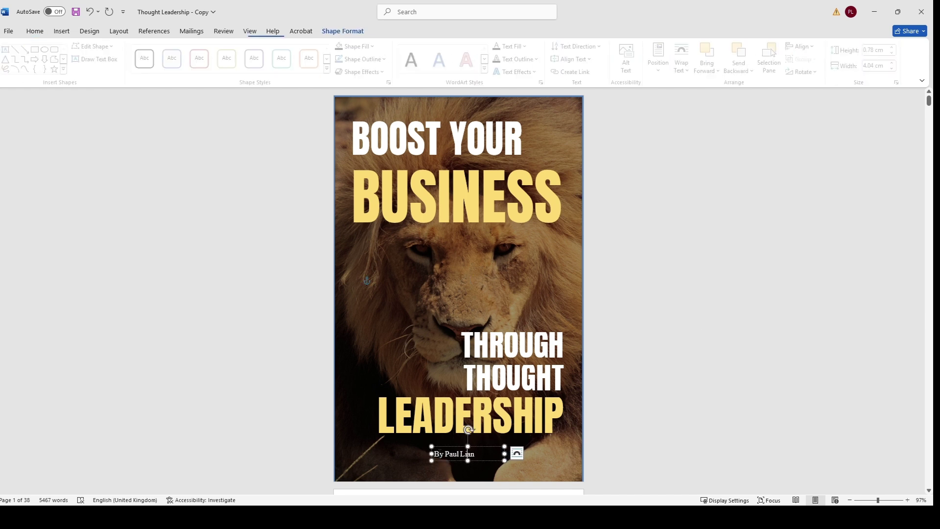
left_click_drag(445, 447, 459, 449)
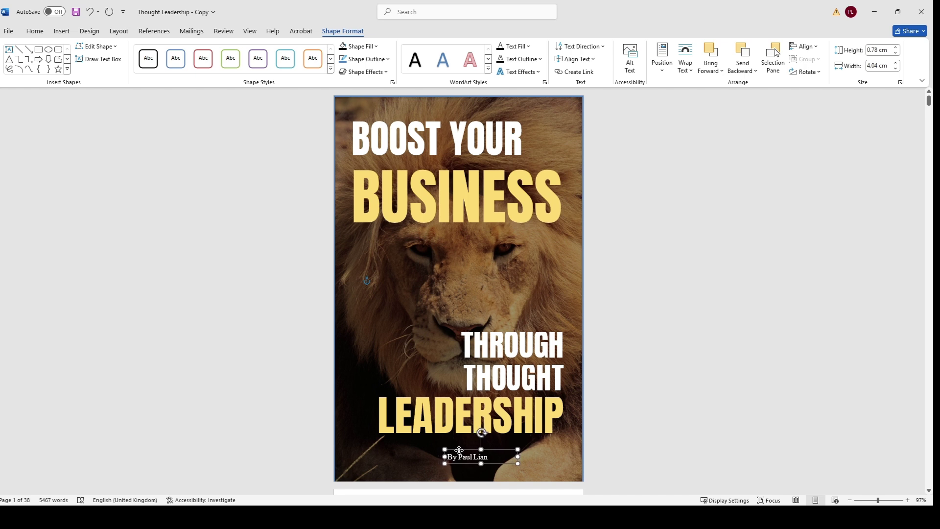
left_click(691, 416)
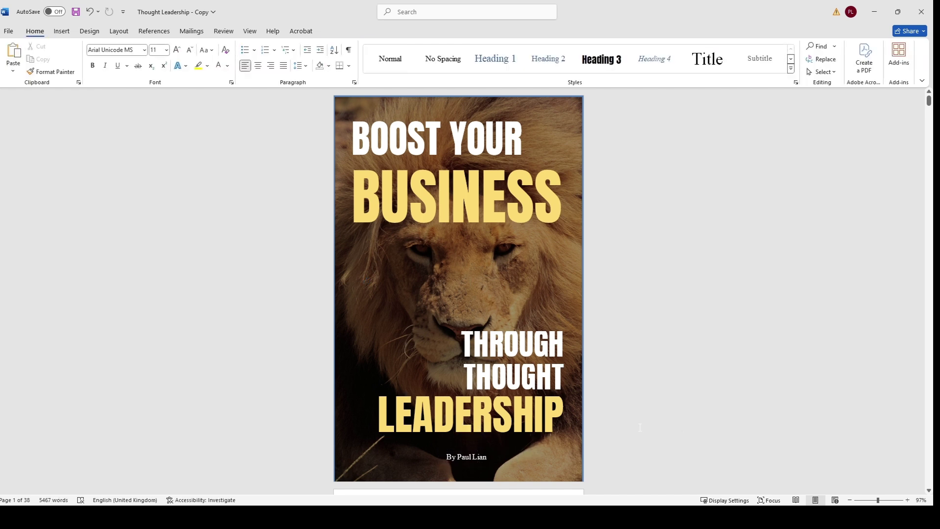
left_click(574, 404)
left_click_drag(566, 407, 567, 399)
- Insert a page break after the copyright line so the Table of Contents starts a new page
left_click(614, 389)
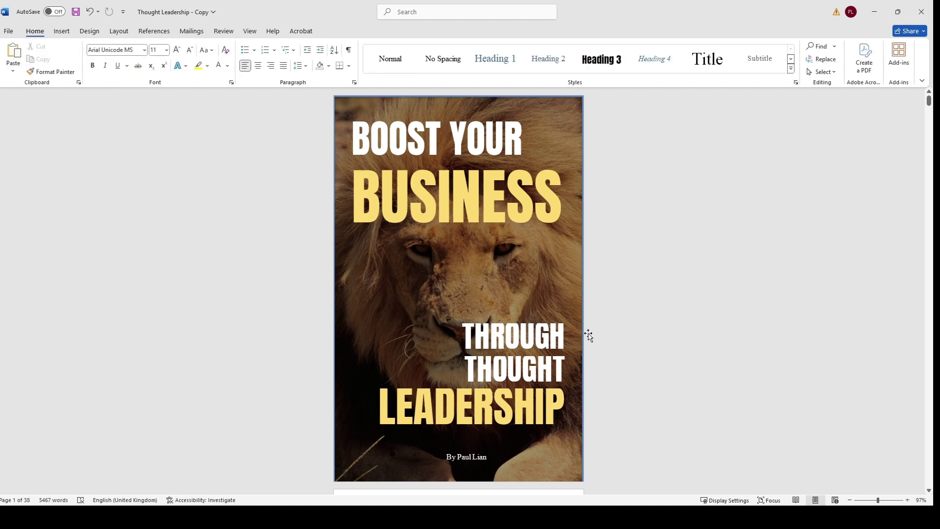
scroll(578, 331, "down", 8)
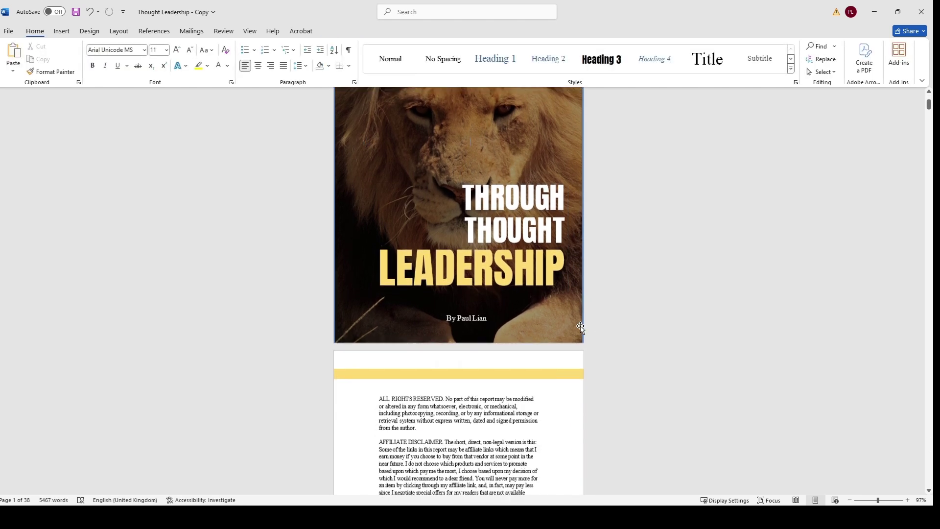
scroll(459, 290, "down", 1)
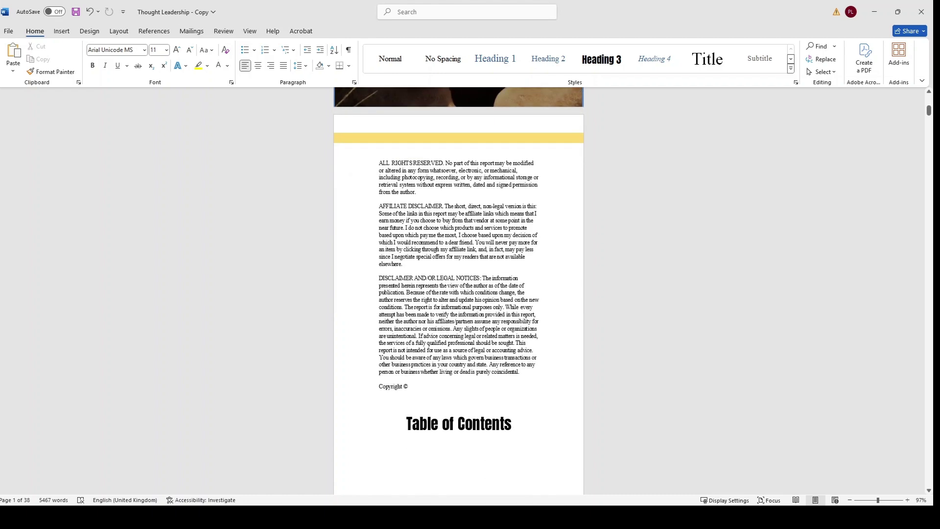
scroll(426, 404, "down", 2)
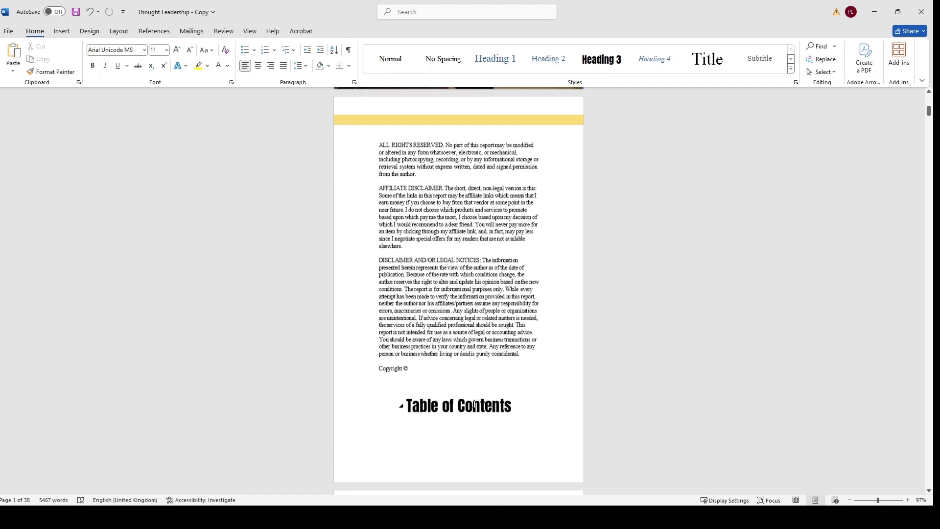
scroll(434, 355, "down", 1)
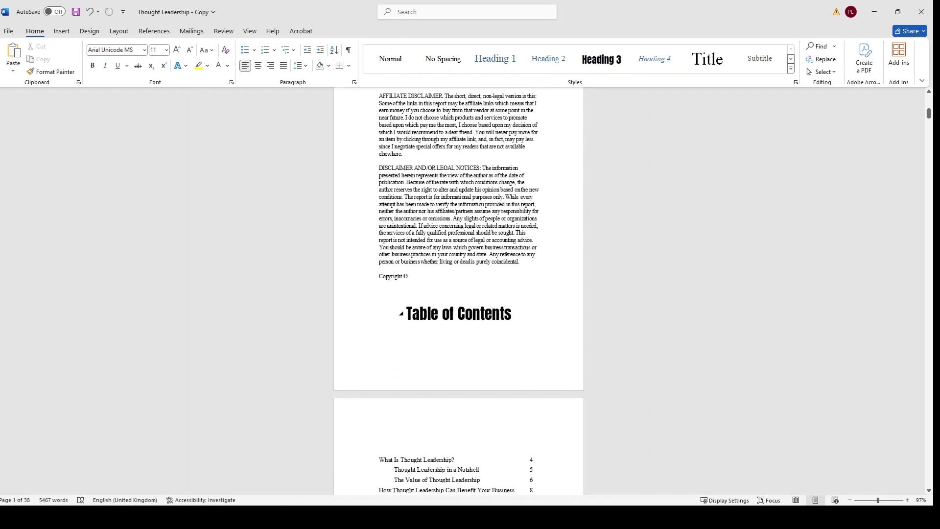
scroll(434, 355, "up", 1)
scroll(434, 355, "up", 1)
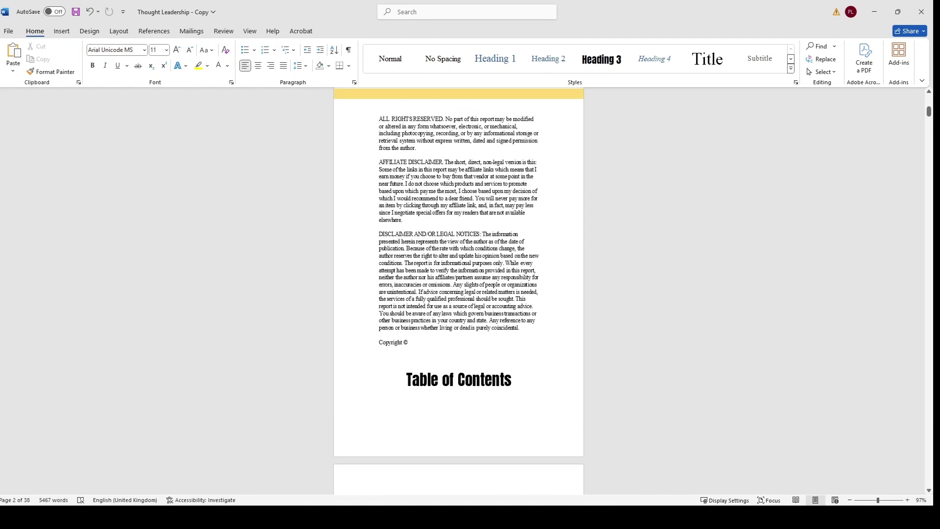
left_click(408, 343)
left_click(61, 31)
left_click(57, 59)
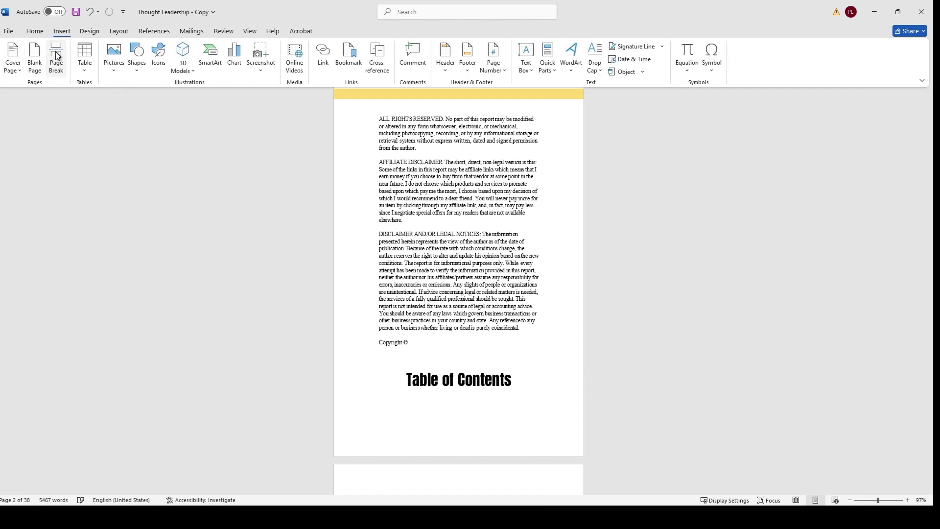
- Delete the blank paragraph above the Table of Contents heading
scroll(193, 105, "down", 3)
scroll(410, 281, "down", 2)
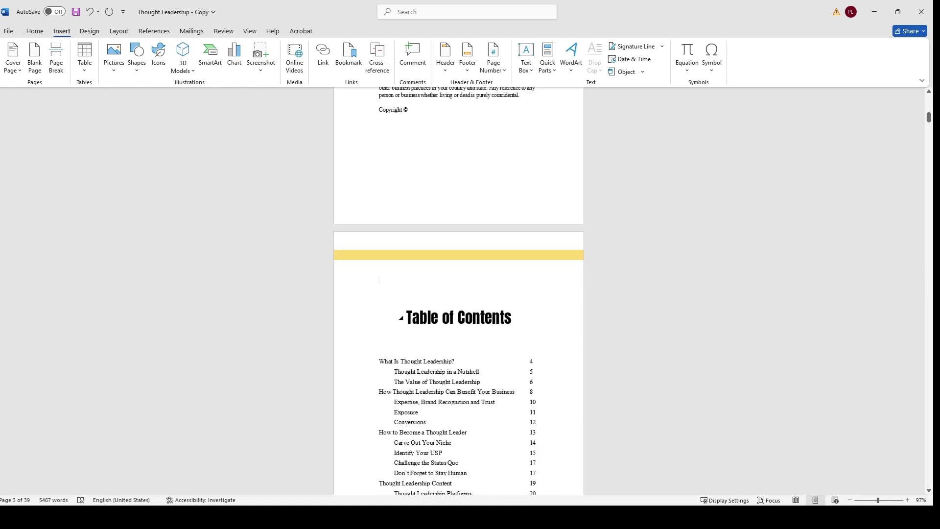
left_click(407, 318)
key("BackSpace")
key("BackSpace")
key("BackSpace")
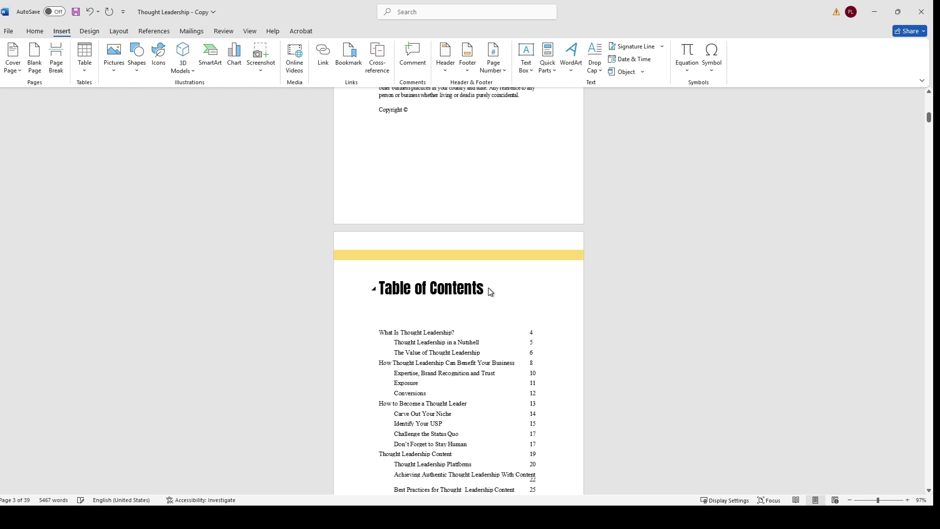
- Centre the Table of Contents heading on the page
left_click(373, 289)
left_click(34, 30)
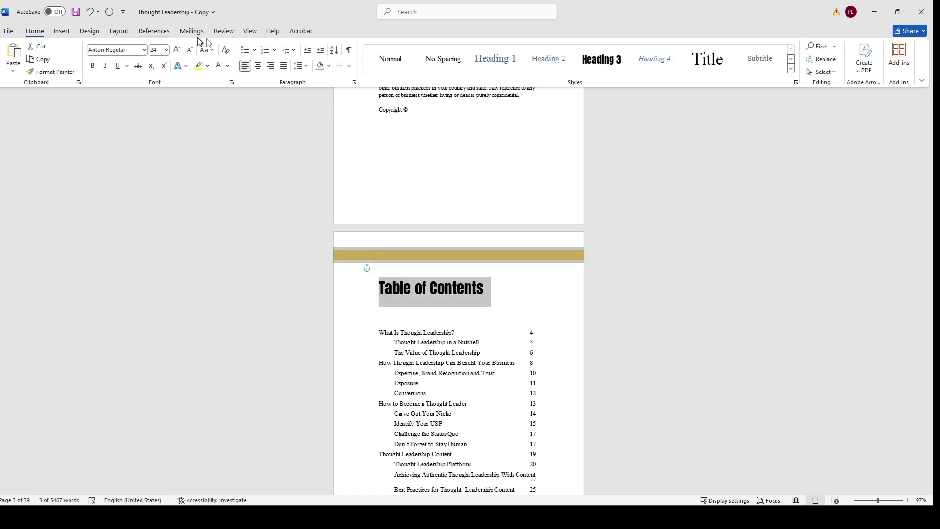
left_click(259, 68)
scroll(413, 195, "down", 3)
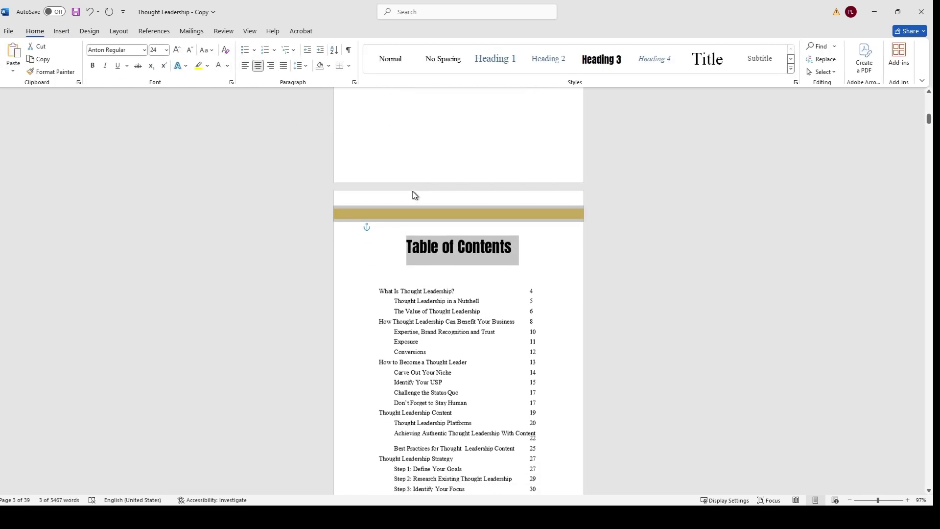
scroll(435, 207, "down", 1)
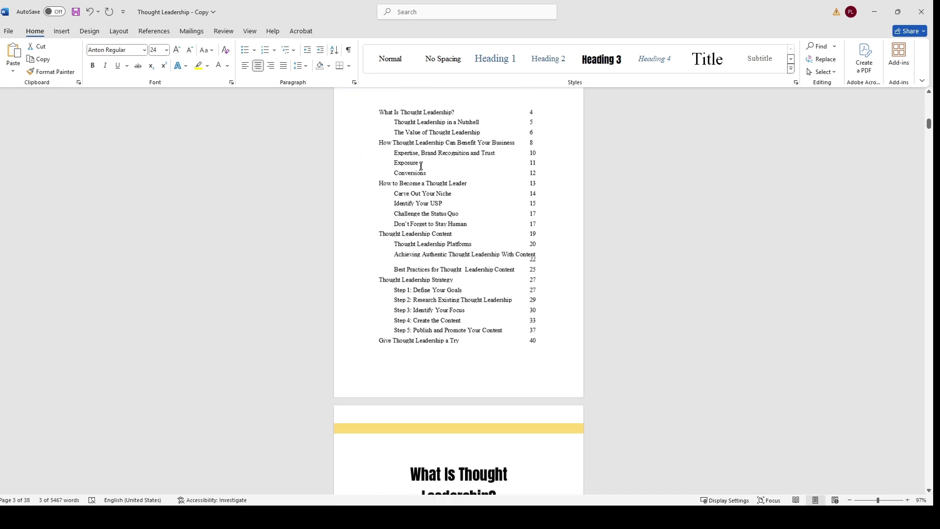
left_click(420, 168)
scroll(420, 168, "up", 2)
scroll(452, 278, "down", 7)
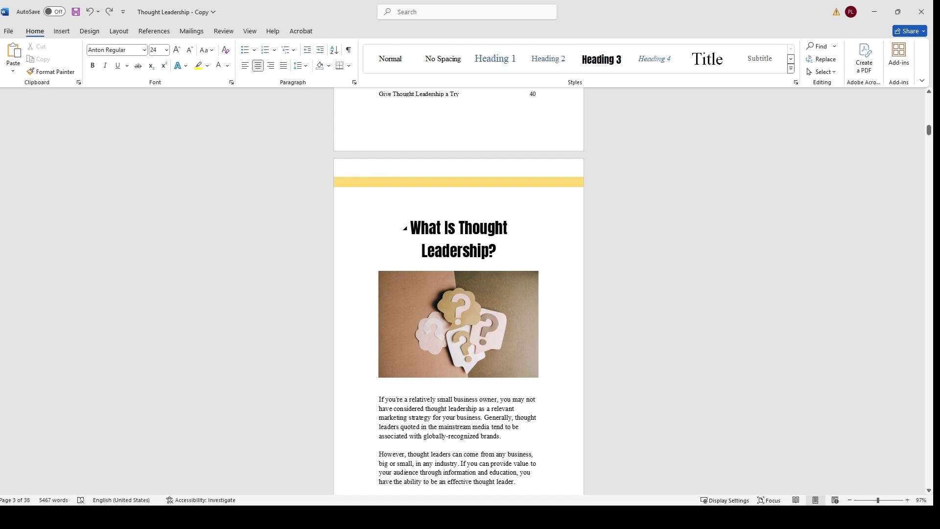
key("ctrl+a")
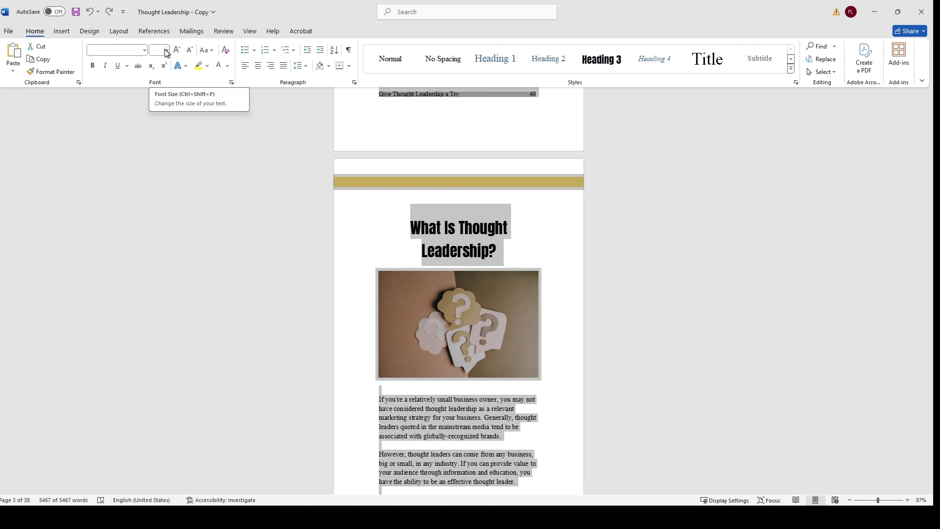
left_click(489, 245)
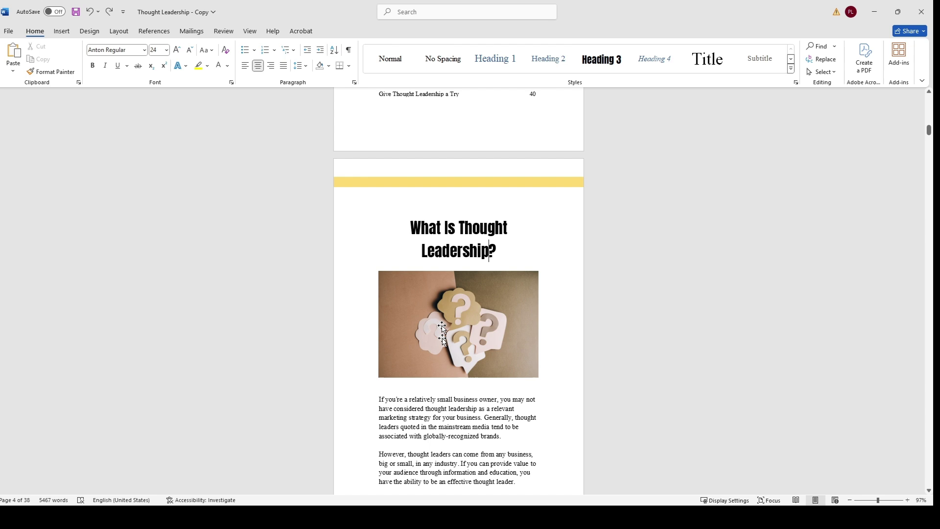
scroll(443, 333, "down", 2)
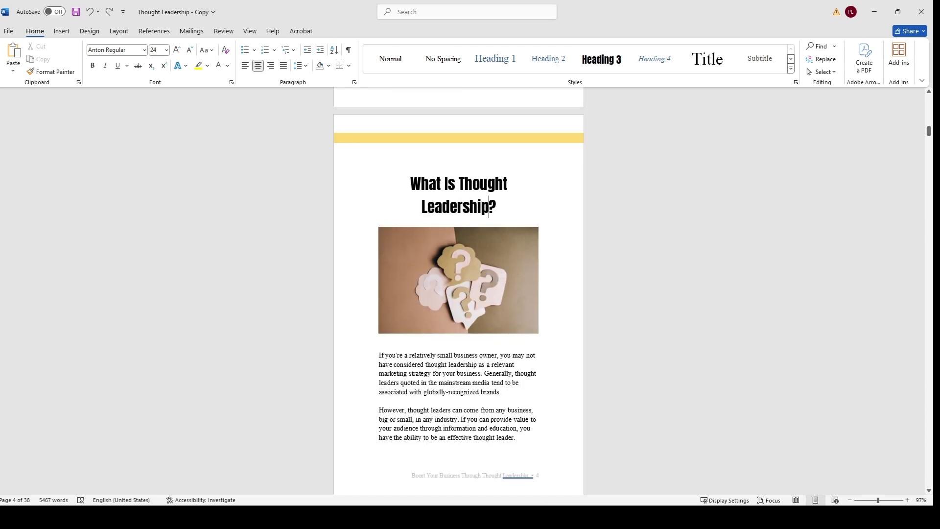
scroll(528, 339, "down", 2)
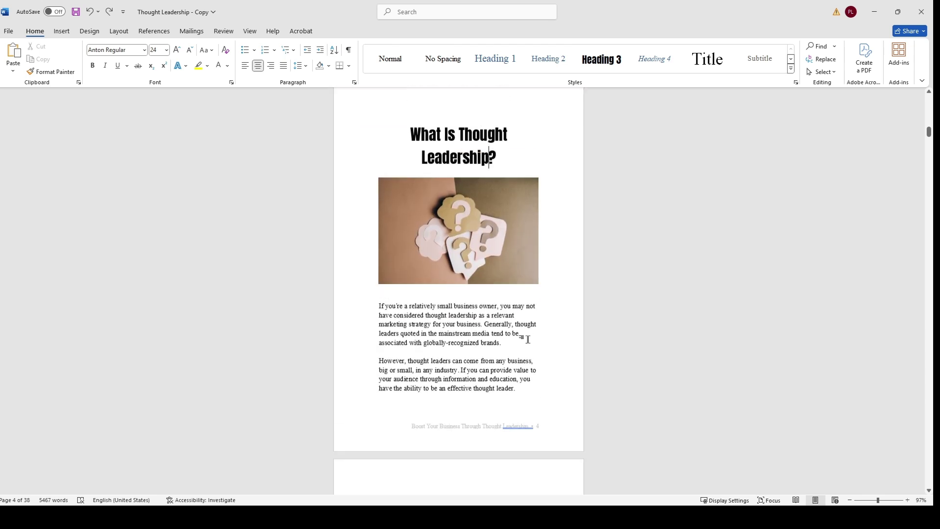
scroll(436, 167, "up", 2)
left_click_drag(409, 184, 496, 205)
scroll(496, 204, "down", 8)
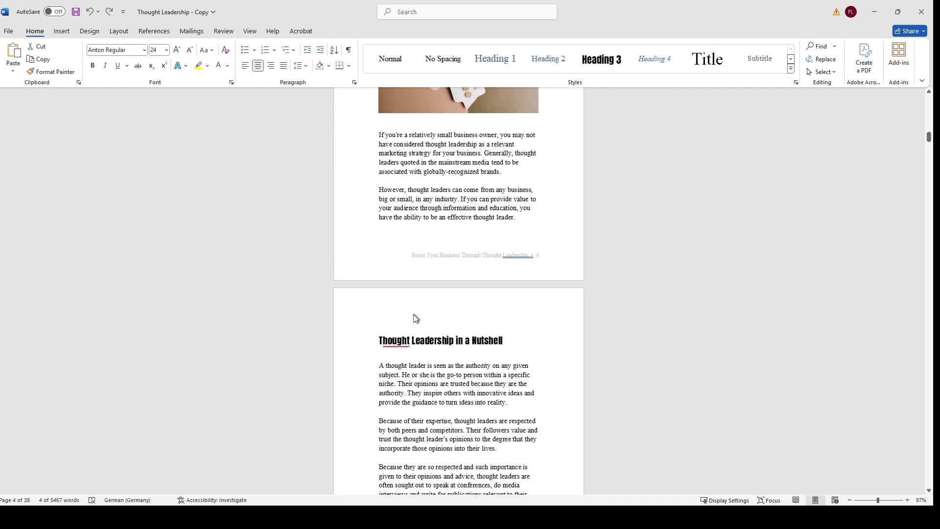
left_click_drag(379, 341, 505, 342)
scroll(493, 318, "up", 3)
scroll(492, 318, "up", 2)
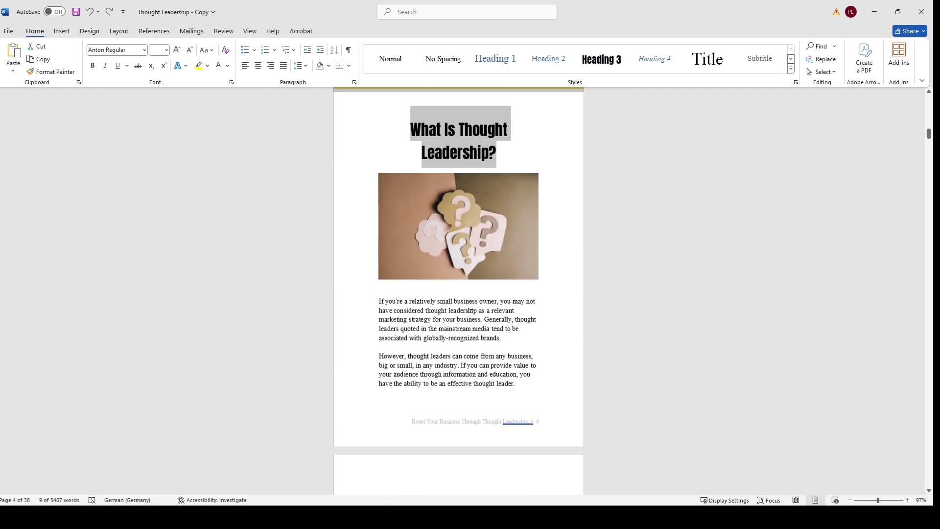
scroll(471, 333, "down", 8)
scroll(459, 348, "down", 5)
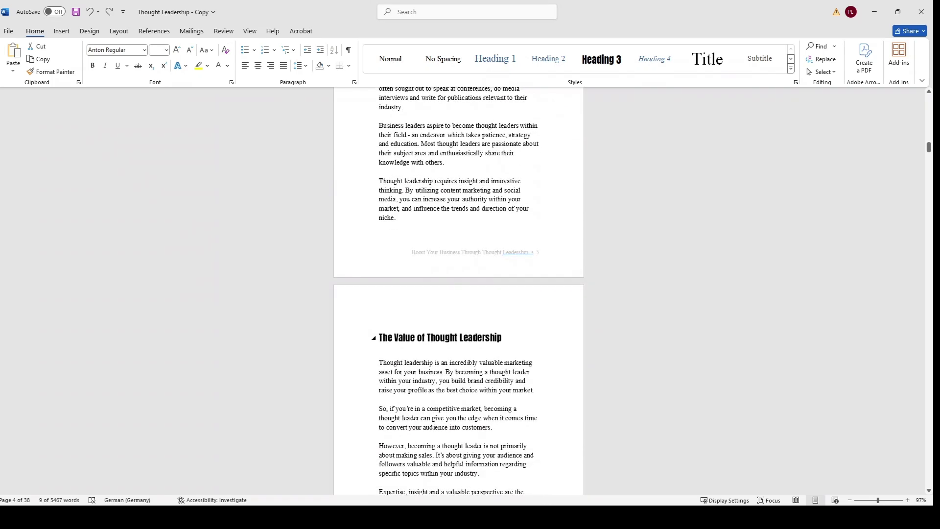
left_click_drag(501, 337, 380, 338)
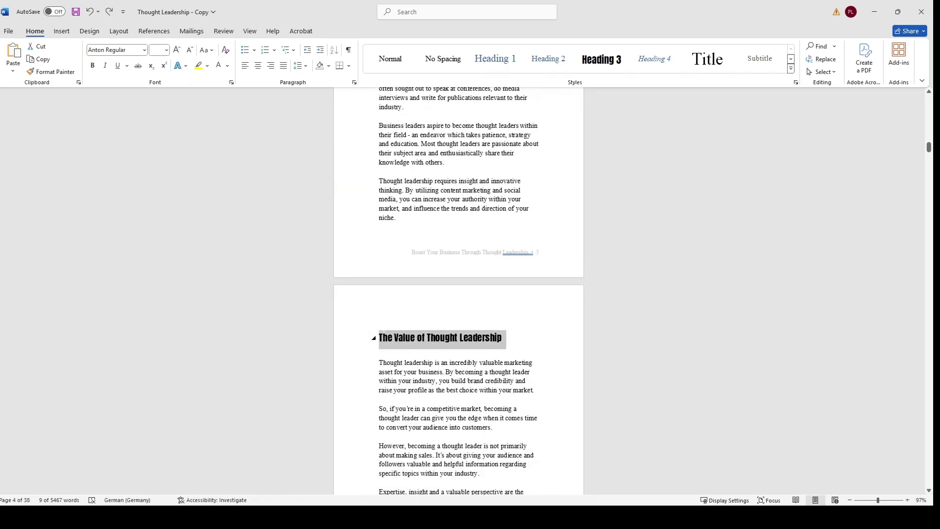
scroll(382, 338, "up", 3)
scroll(431, 338, "up", 8)
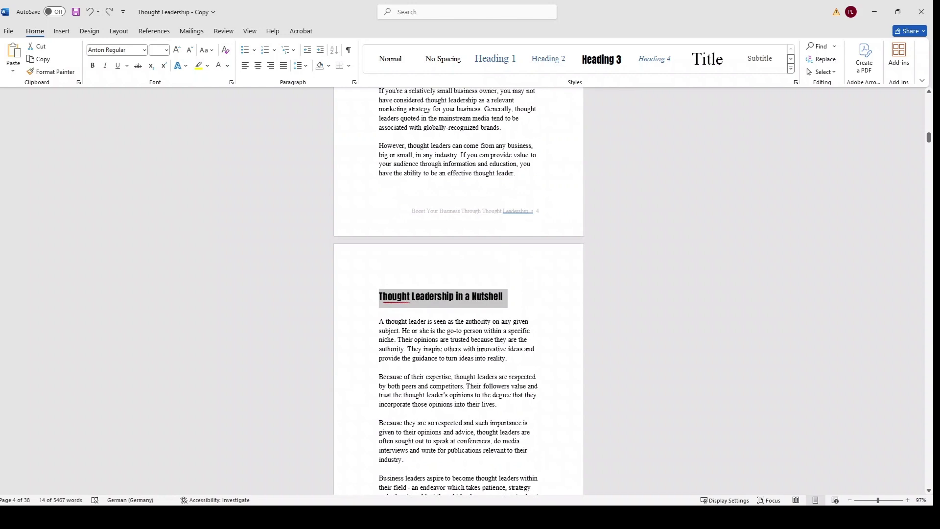
scroll(480, 245, "up", 2)
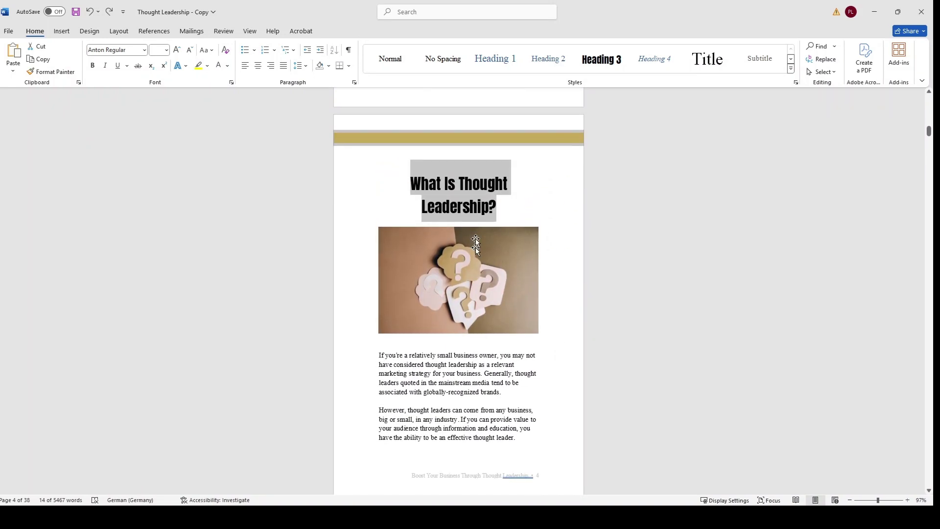
left_click(485, 202)
- Select the 'What Is Thought Leadership?' heading and open Apply Styles to show its 'Heading' style
mouse_move(495, 184)
left_mouse_down()
mouse_move(490, 245)
mouse_move(506, 186)
left_mouse_up()
left_click(477, 206)
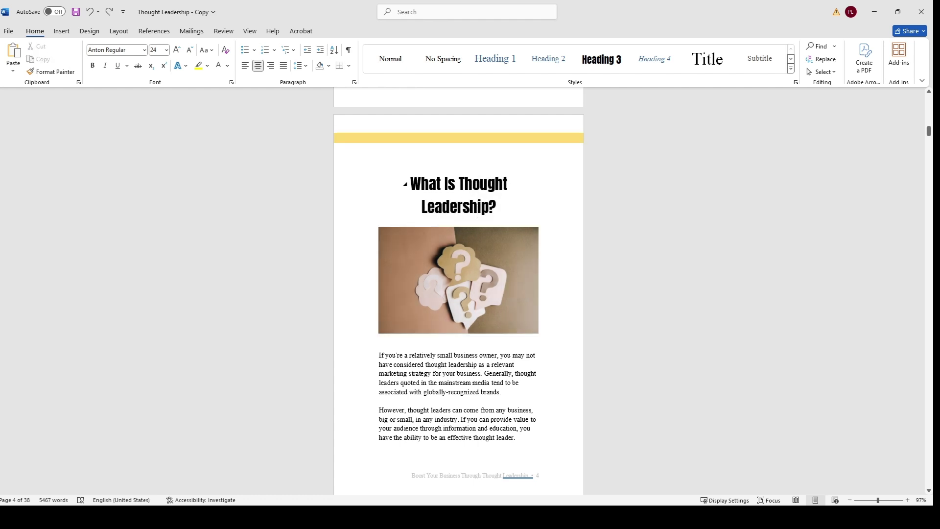
triple_click(476, 196)
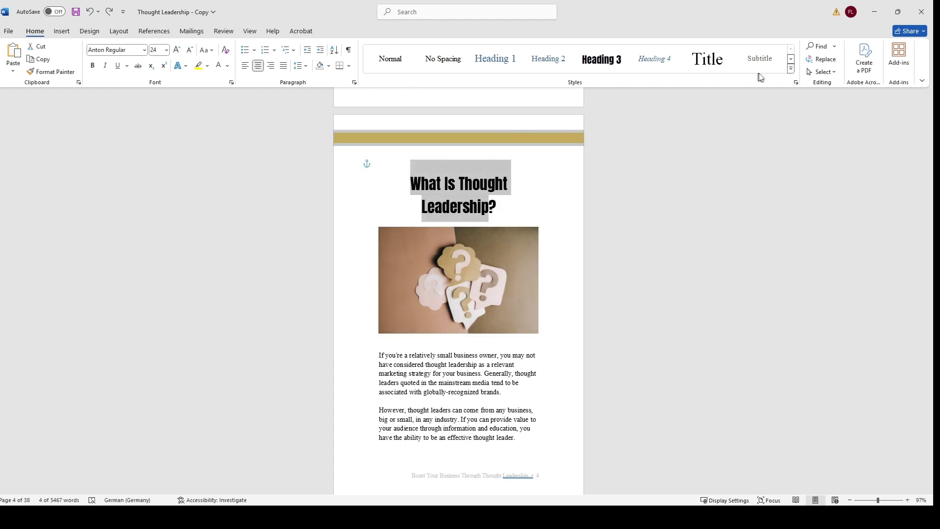
left_click(791, 70)
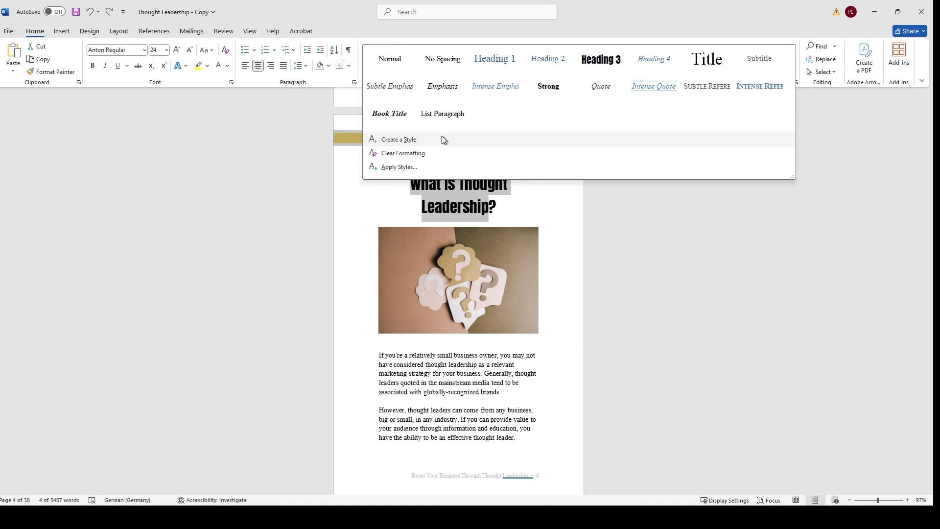
left_click(398, 167)
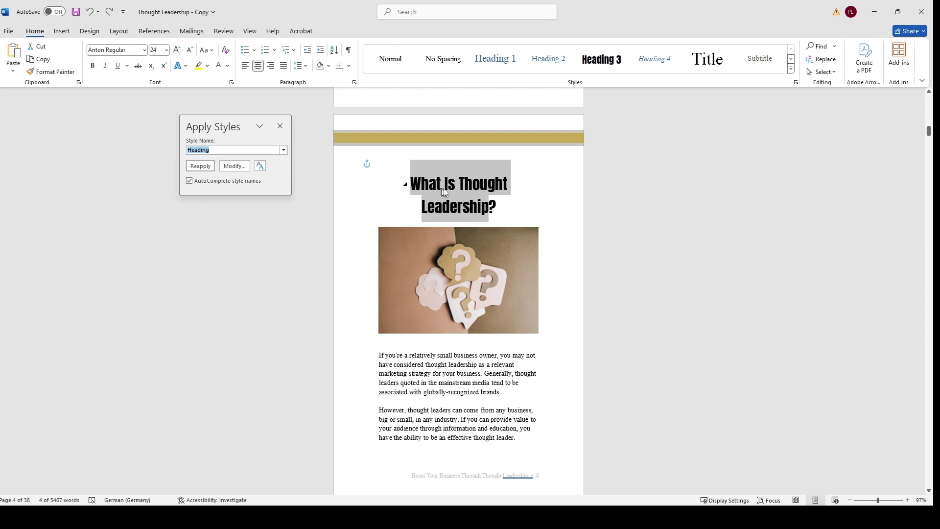
left_click(283, 150)
scroll(235, 183, "down", 3)
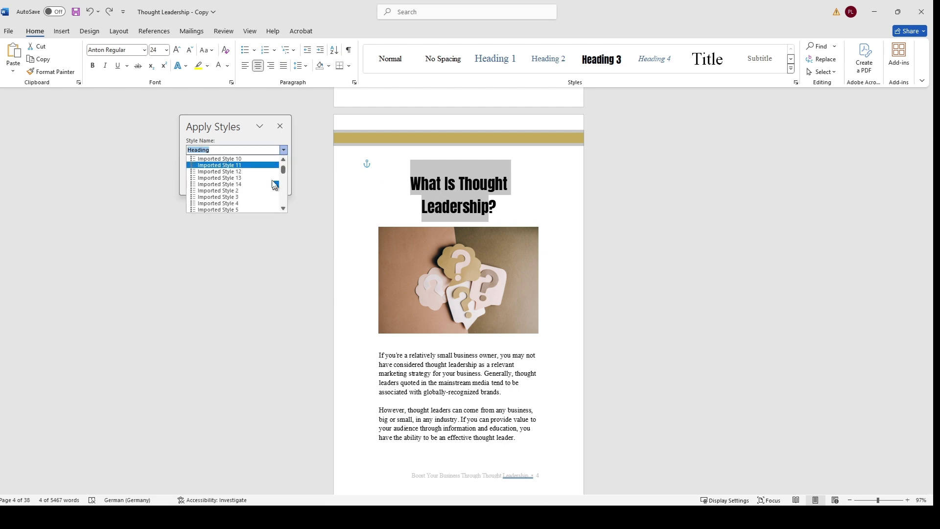
left_click(244, 142)
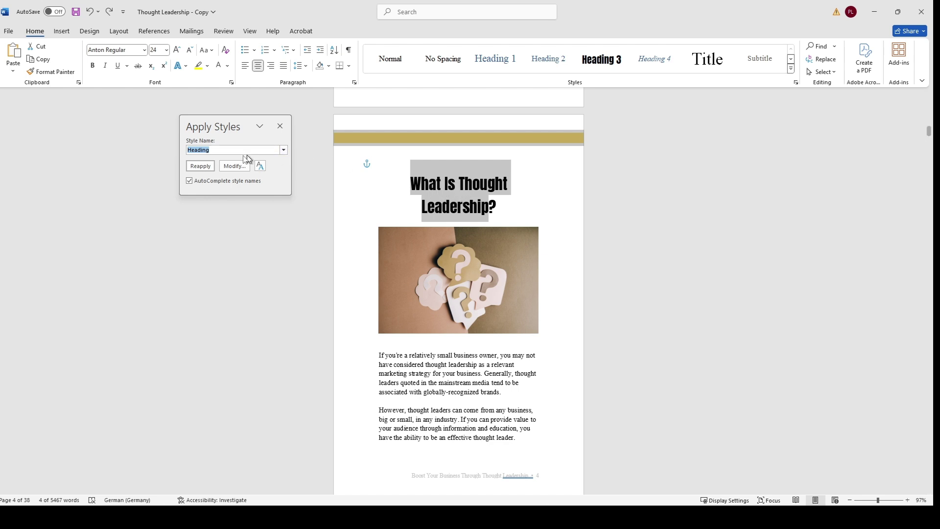
left_click(233, 167)
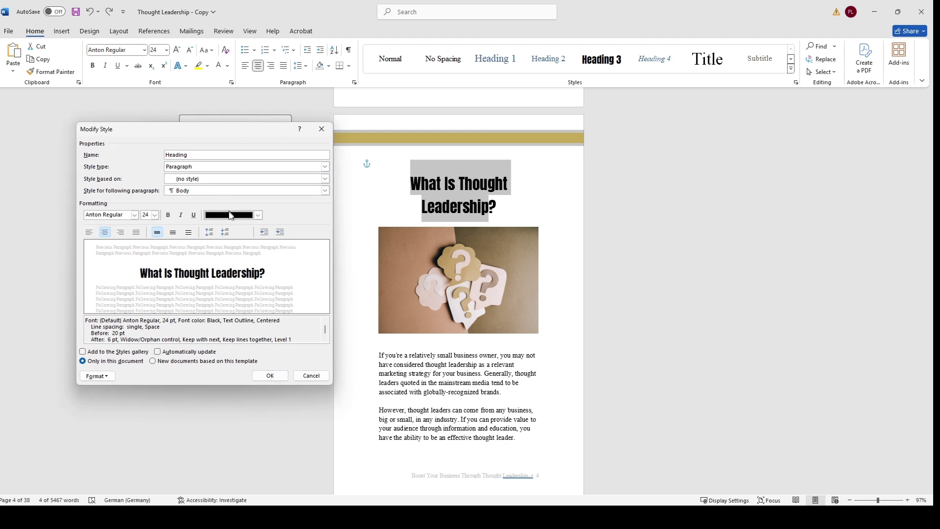
left_click(257, 216)
left_click(227, 208)
left_click(147, 215)
left_click(135, 215)
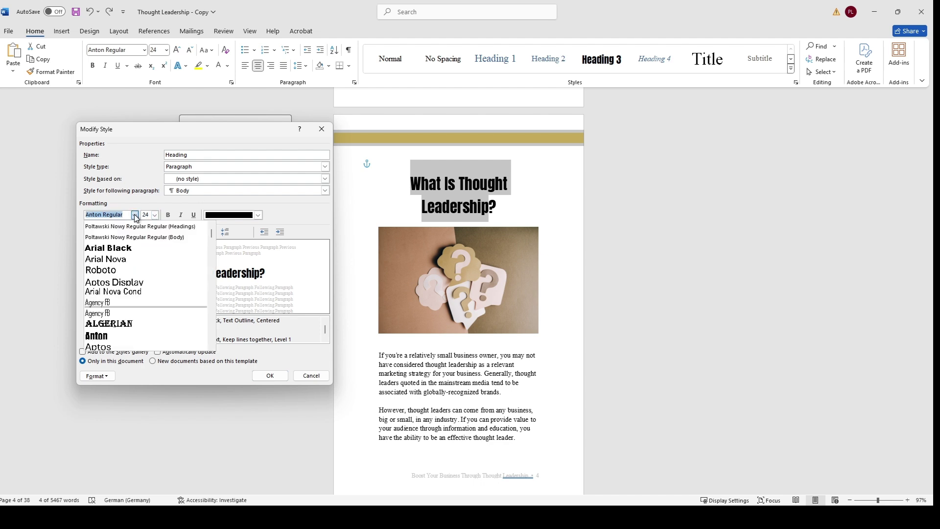
left_click(101, 270)
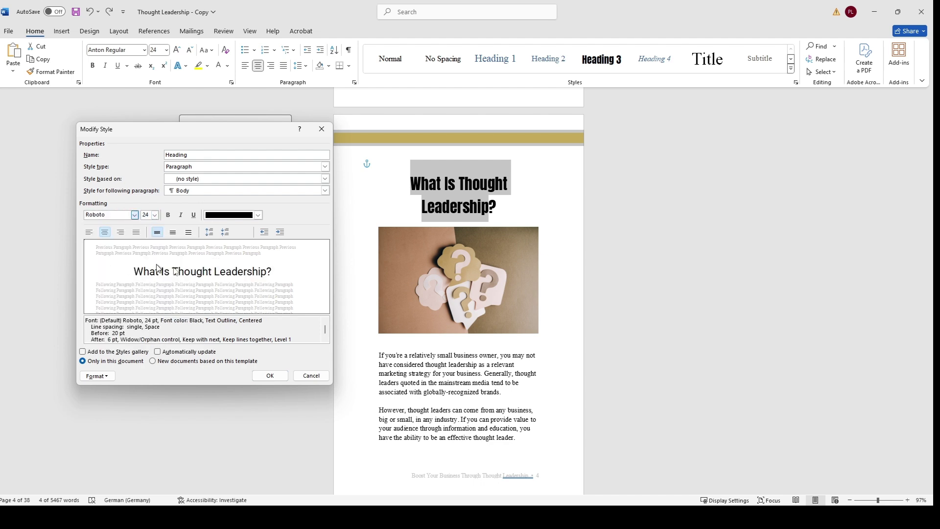
left_click(269, 375)
scroll(507, 174, "down", 12)
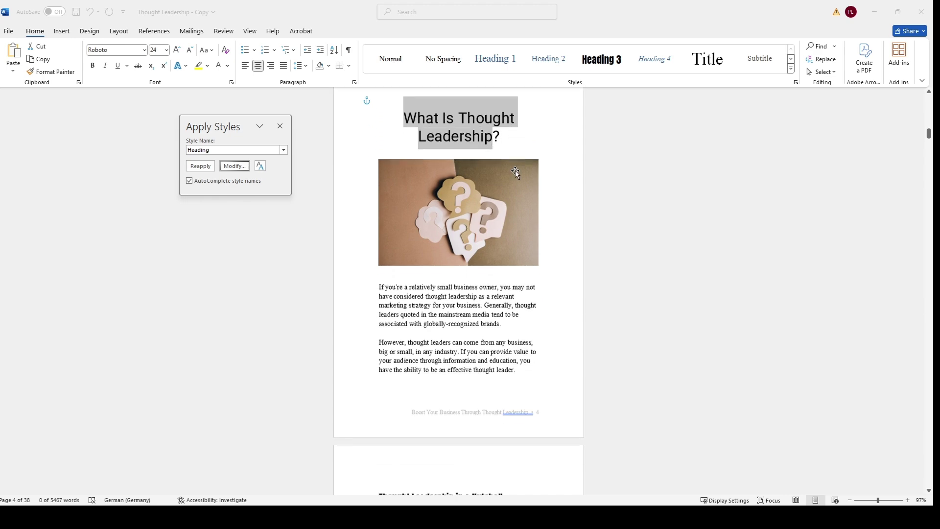
scroll(549, 263, "down", 18)
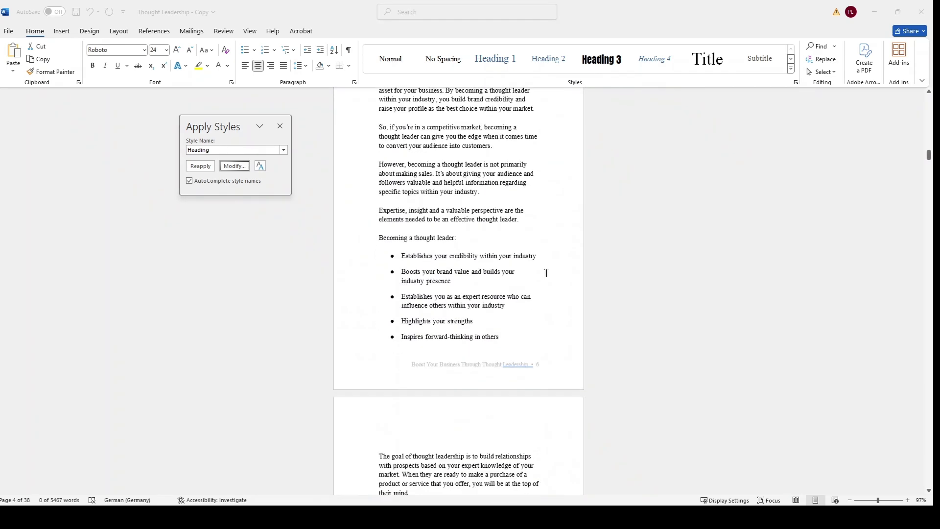
scroll(523, 278, "down", 10)
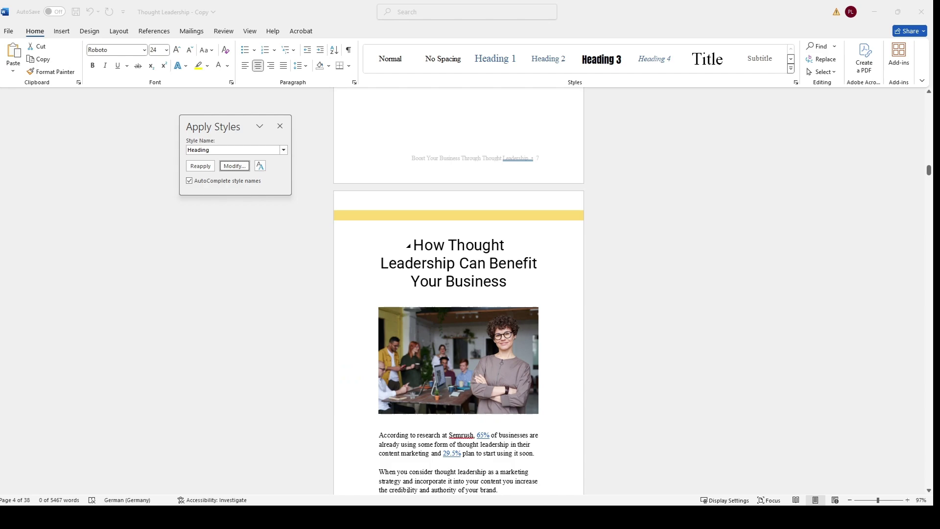
scroll(523, 277, "up", 5)
scroll(523, 278, "up", 20)
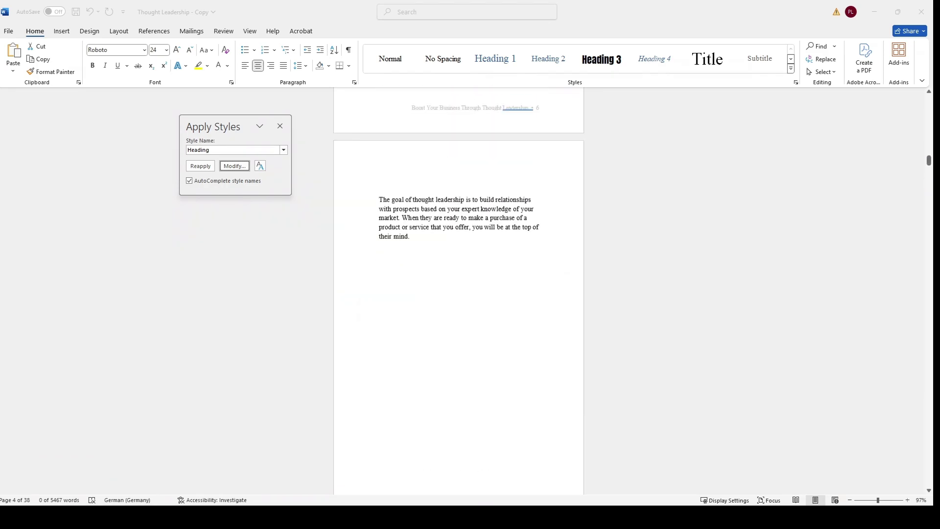
scroll(524, 263, "up", 15)
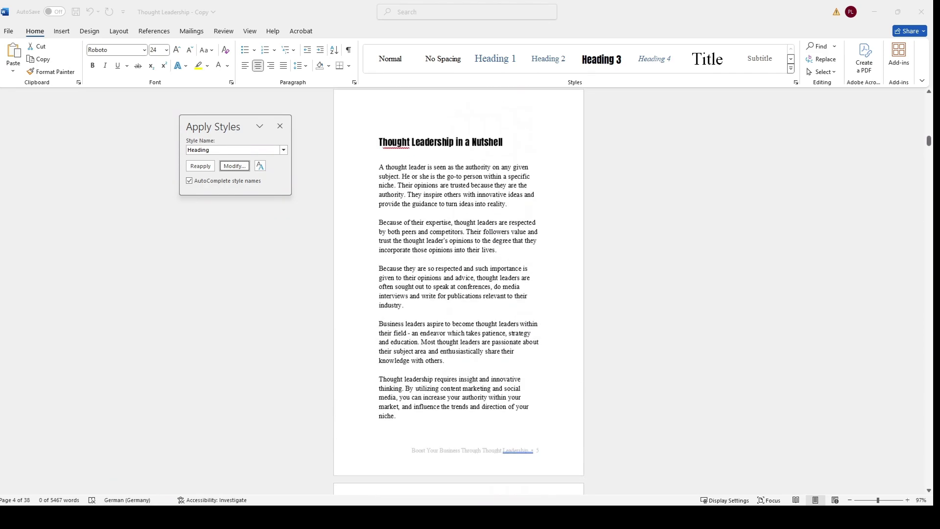
- Modify the Heading 3 style font from Anton to Aptos Display via the Nutshell subheading
scroll(484, 252, "down", 5)
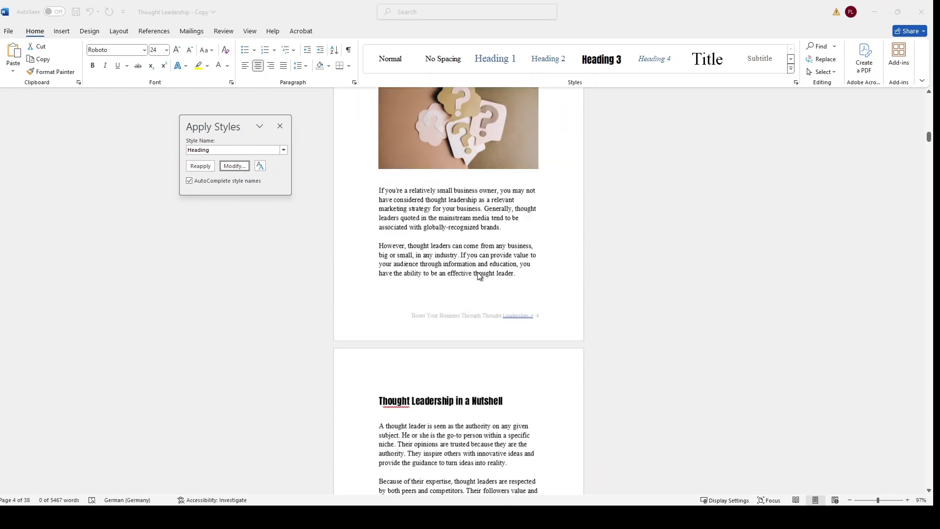
left_click(469, 338)
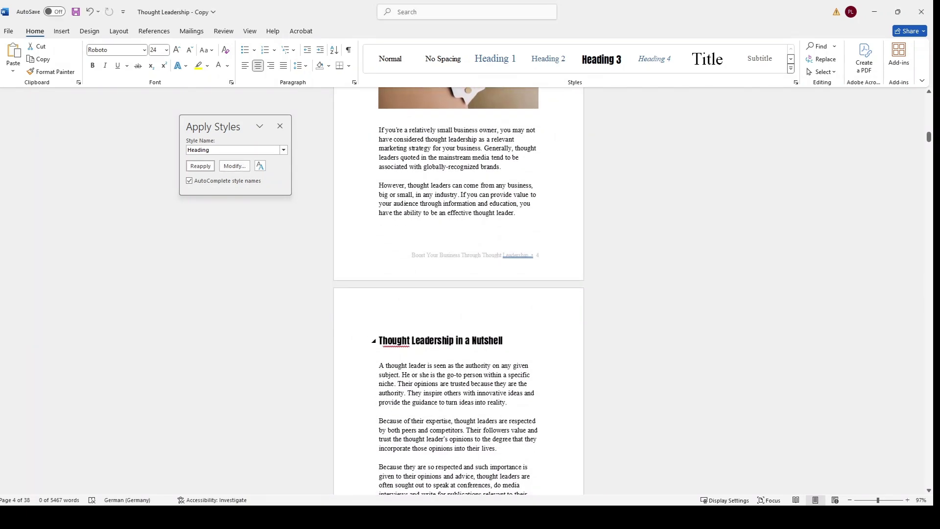
triple_click(469, 338)
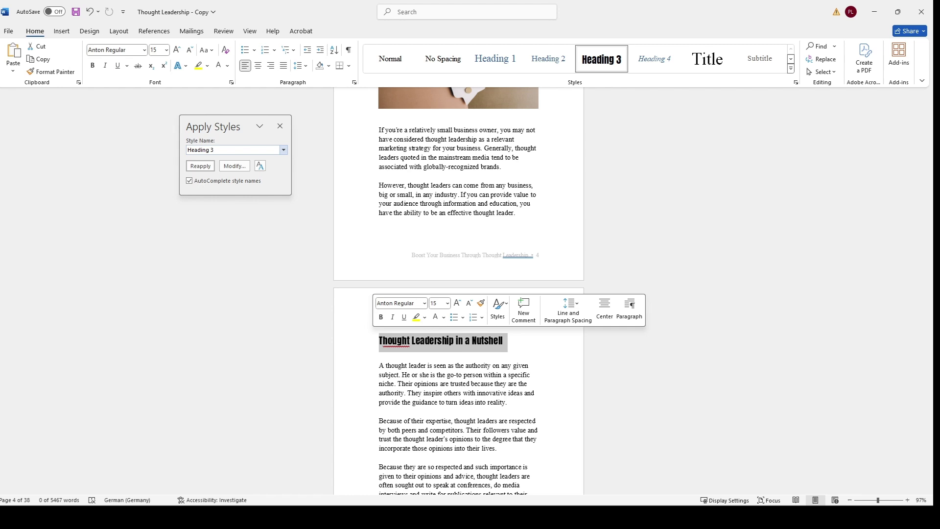
left_click(230, 167)
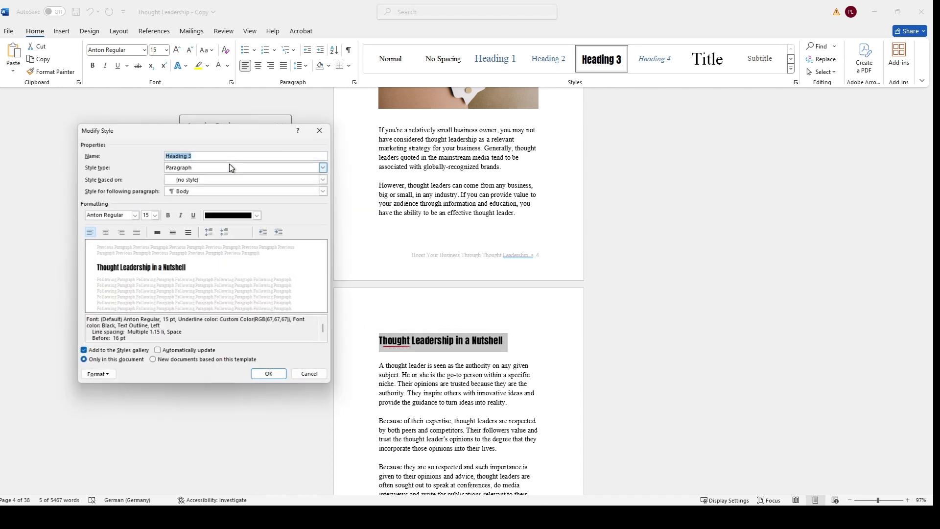
left_click(134, 214)
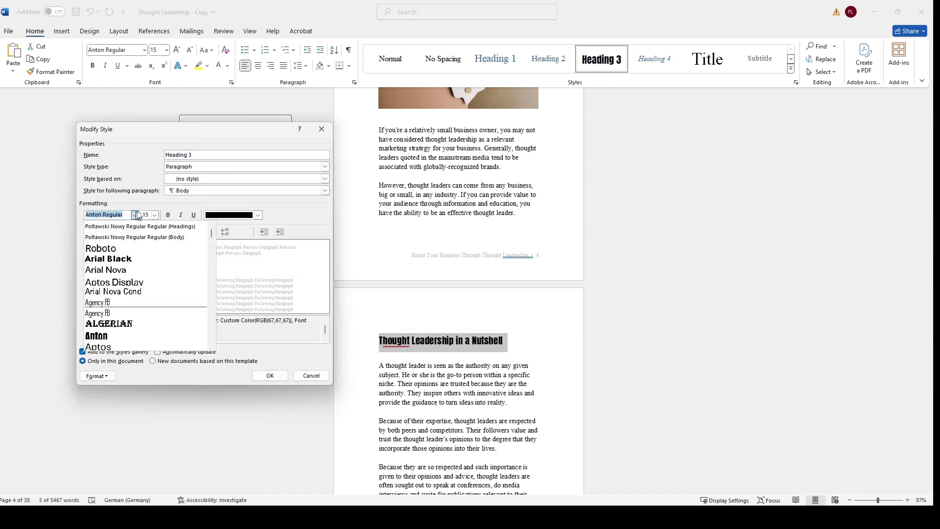
left_click(117, 281)
left_click(270, 376)
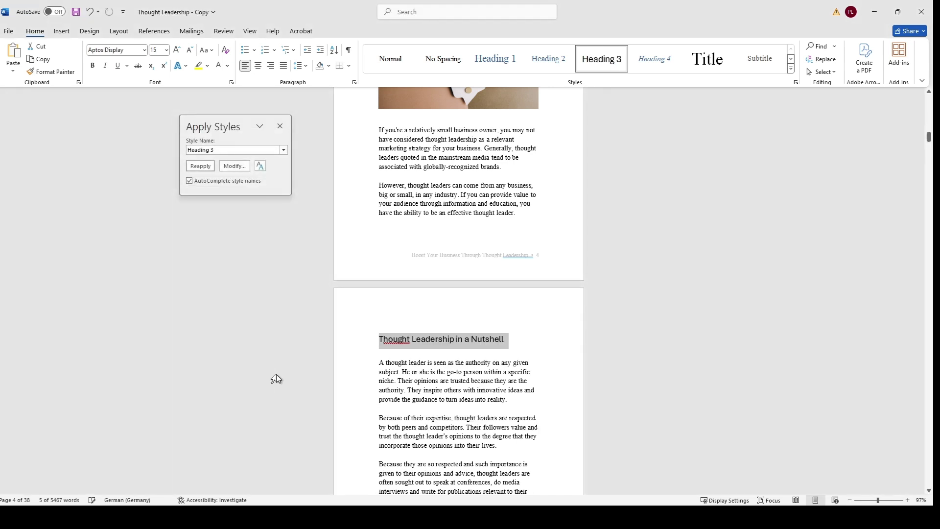
scroll(501, 306, "down", 2)
left_click_drag(509, 355, 379, 318)
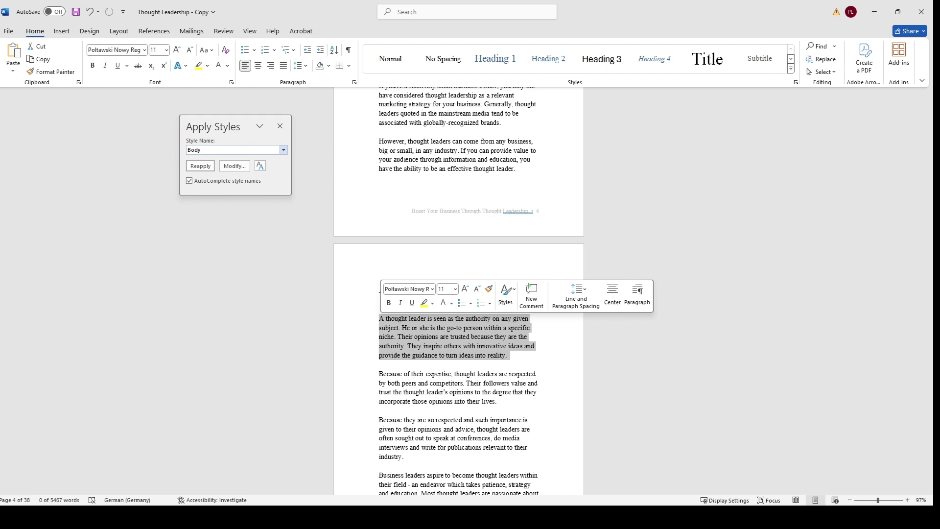
- Change the Body style font to Arial Black
left_click(235, 165)
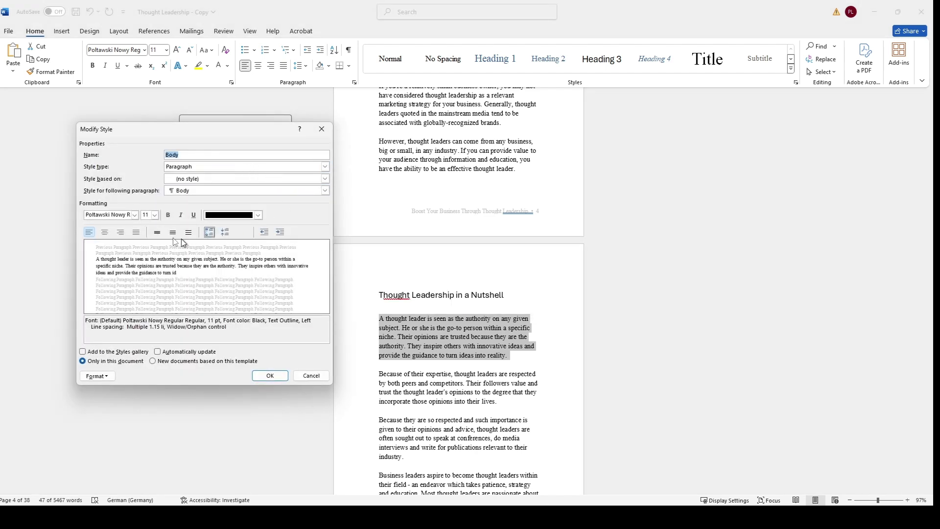
left_click(134, 215)
scroll(131, 320, "down", 3)
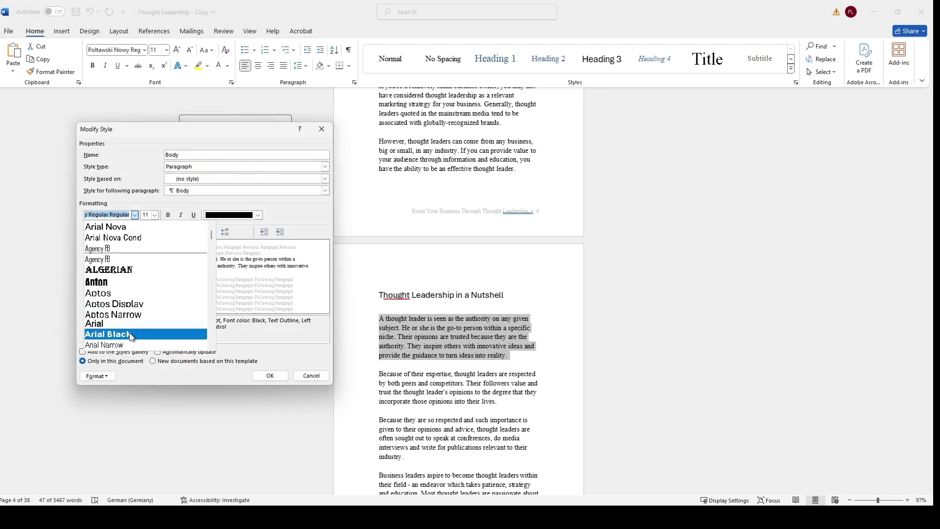
left_click(107, 334)
left_click(271, 375)
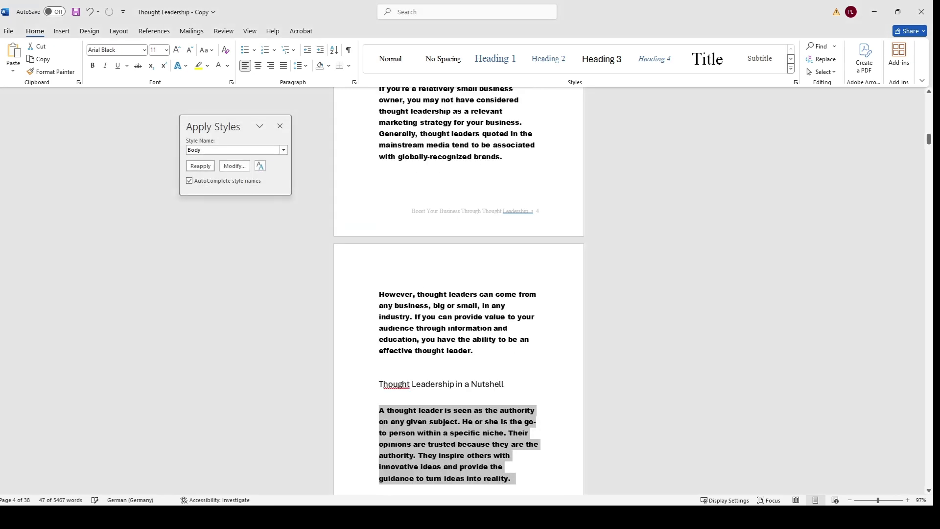
- Undo the Arial Black body font and the earlier Aptos Display subheading font
key("ctrl+z")
key("ctrl+z")
key("ctrl+z")
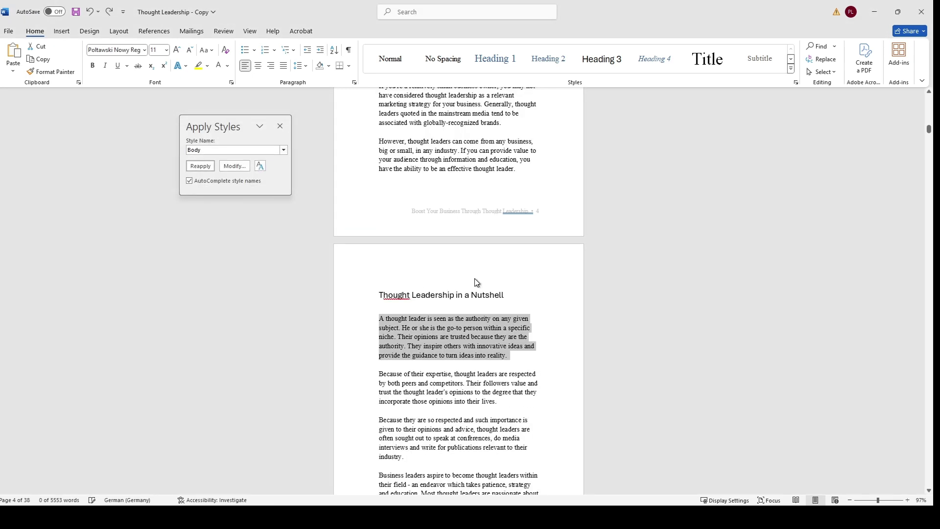
scroll(465, 277, "up", 10)
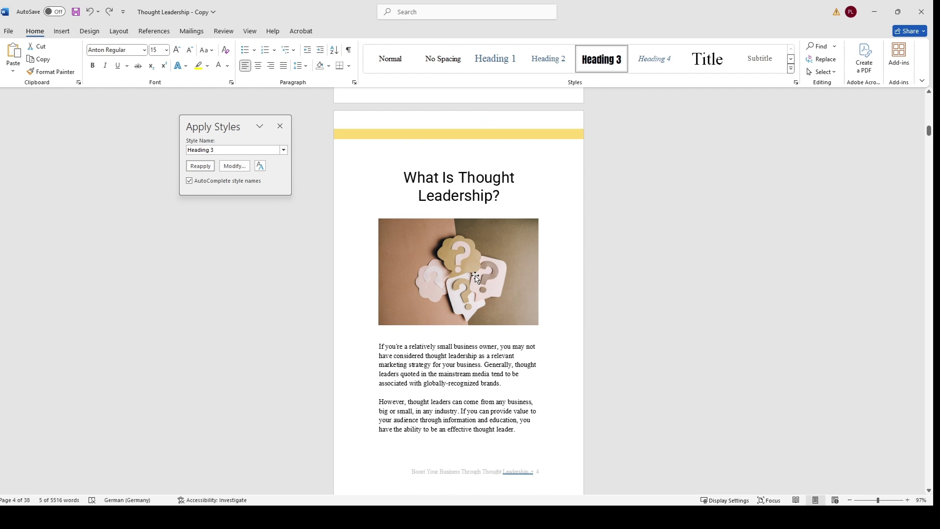
key("ctrl+z")
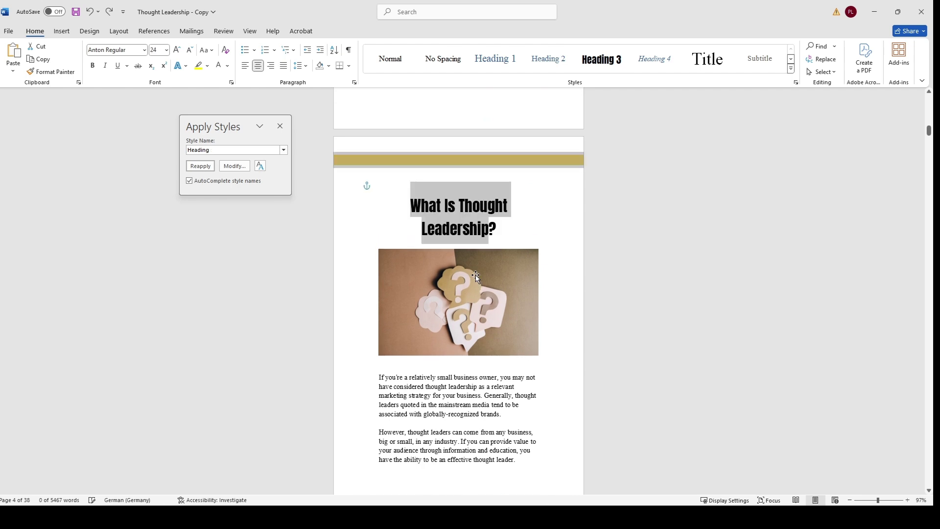
scroll(502, 273, "down", 2)
left_click(502, 274)
scroll(506, 274, "down", 2)
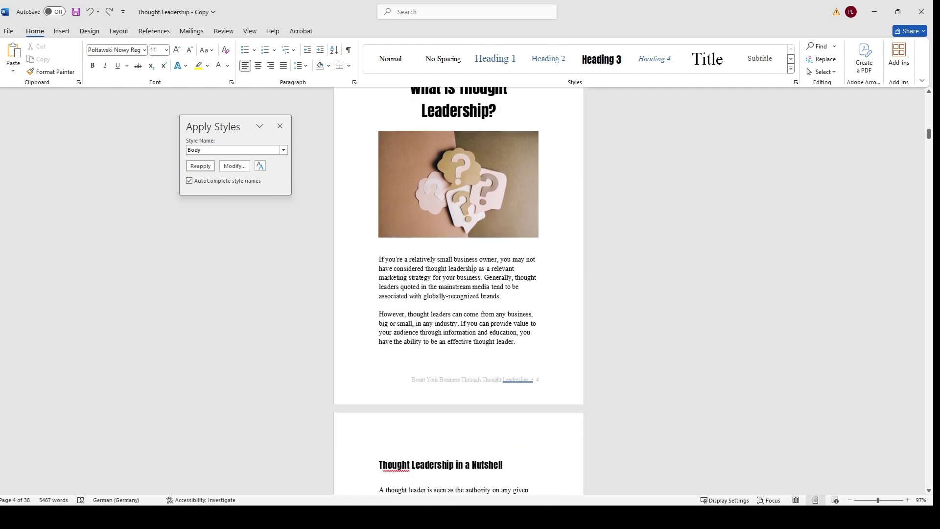
scroll(510, 272, "up", 2)
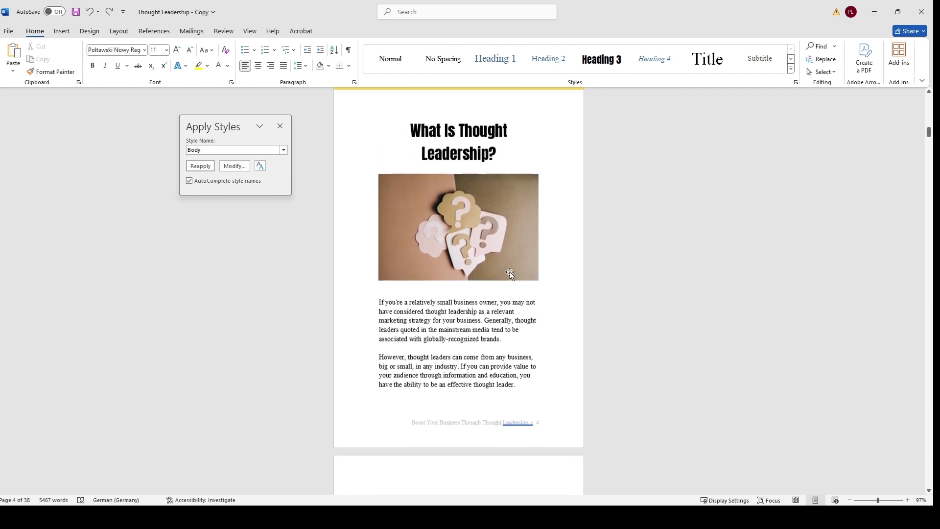
- Swap the question-mark image for businessman-4914044_640 and nudge it under the heading
right_click(454, 227)
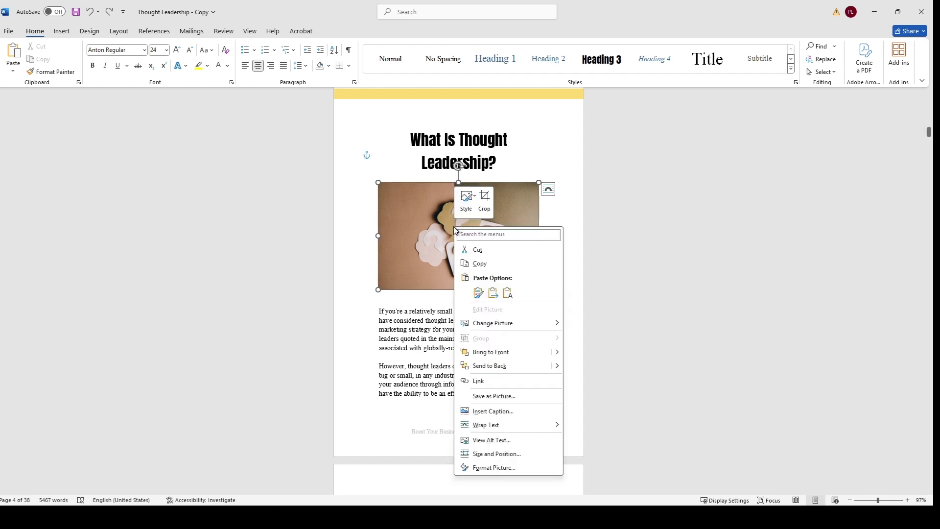
mouse_move(501, 327)
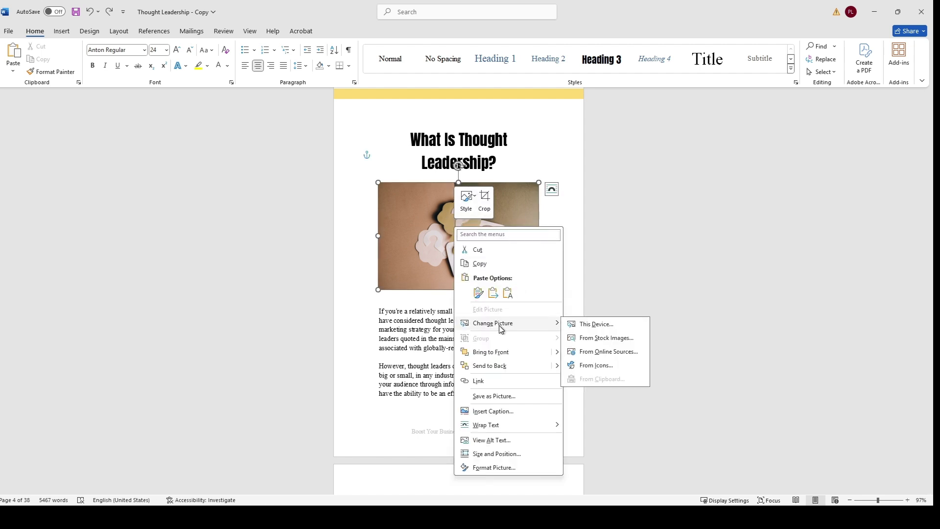
left_click(596, 324)
left_click(387, 106)
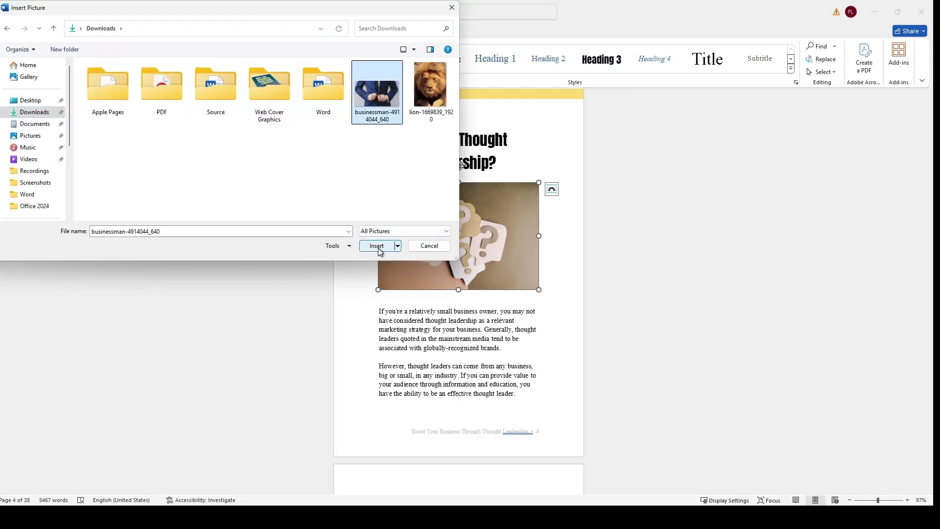
left_click(379, 249)
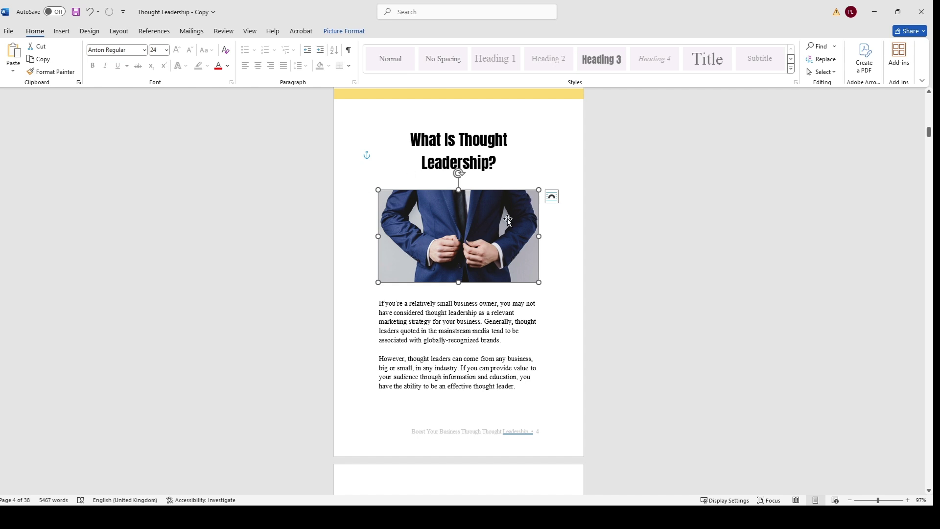
left_click_drag(508, 219, 460, 229)
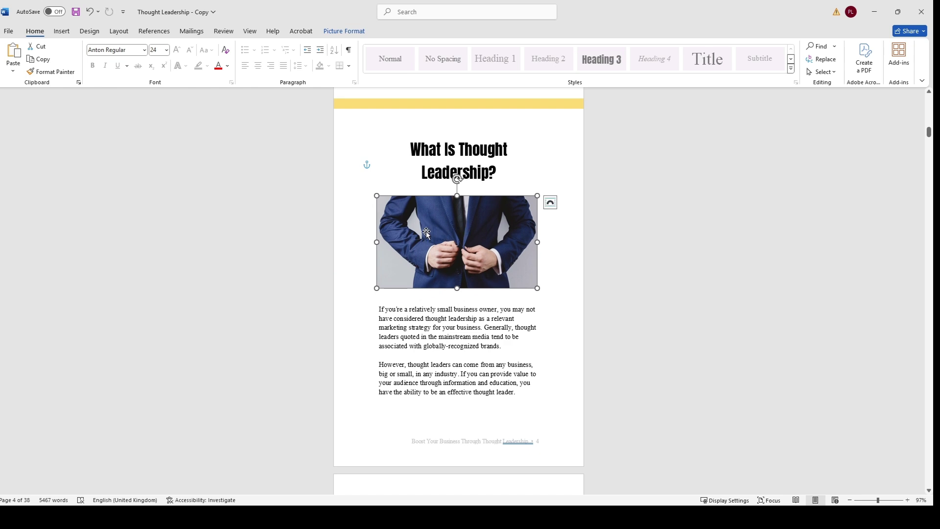
left_click(549, 204)
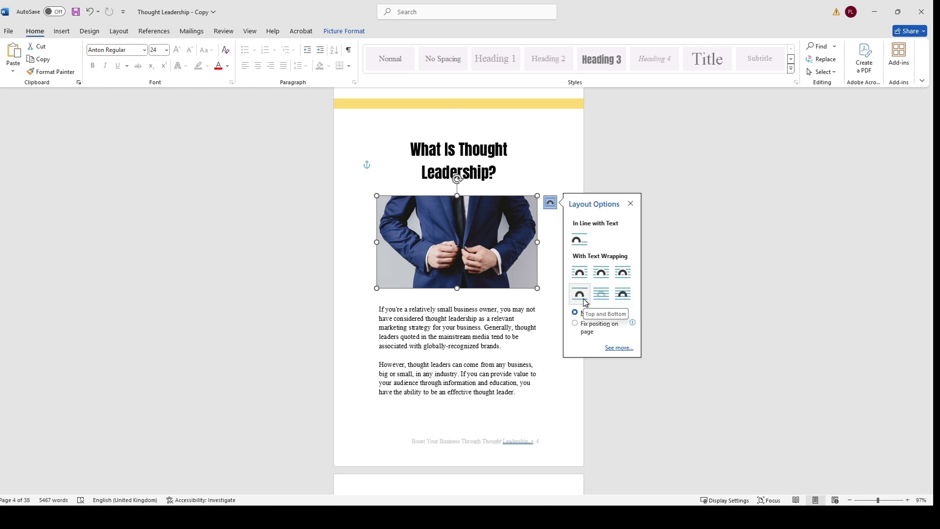
left_click(579, 243)
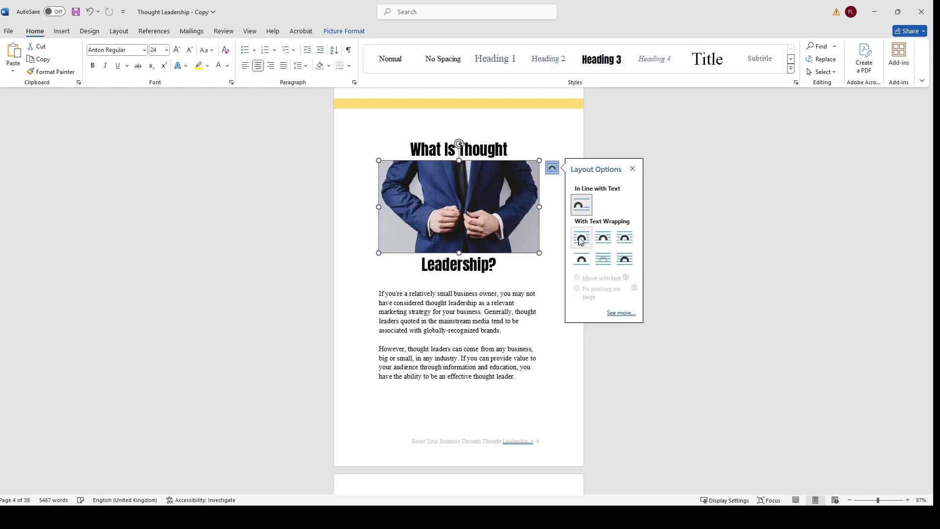
left_click(477, 197)
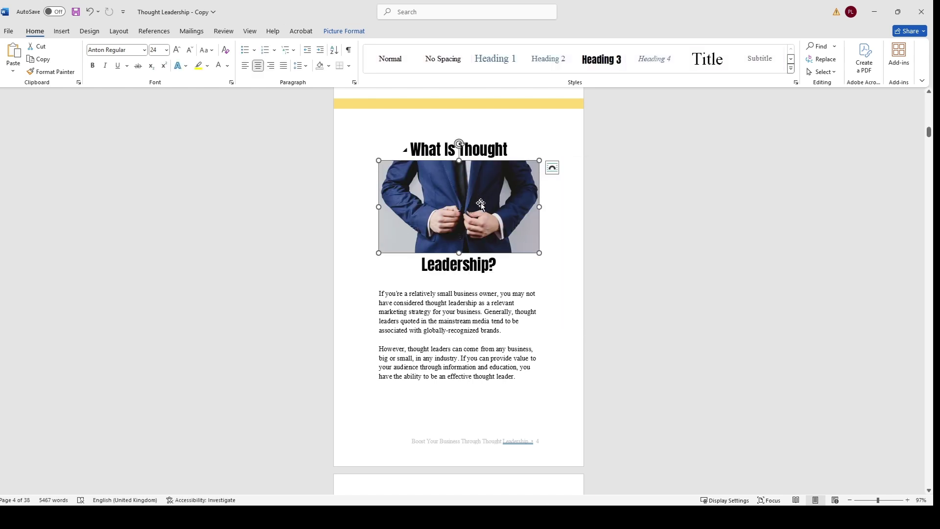
key("ctrl+z")
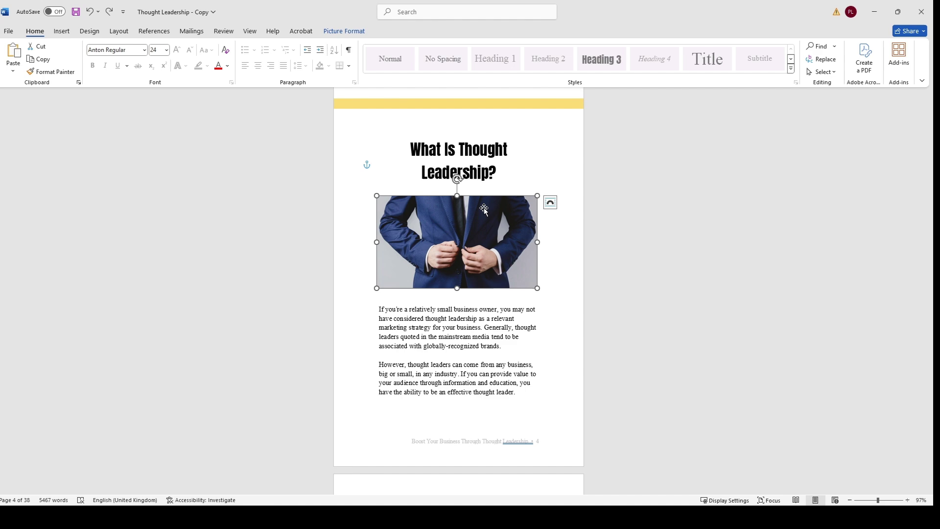
- Insert businessman-4914044_640 from Downloads onto the lion cover page
scroll(484, 209, "up", 10)
scroll(458, 239, "up", 10)
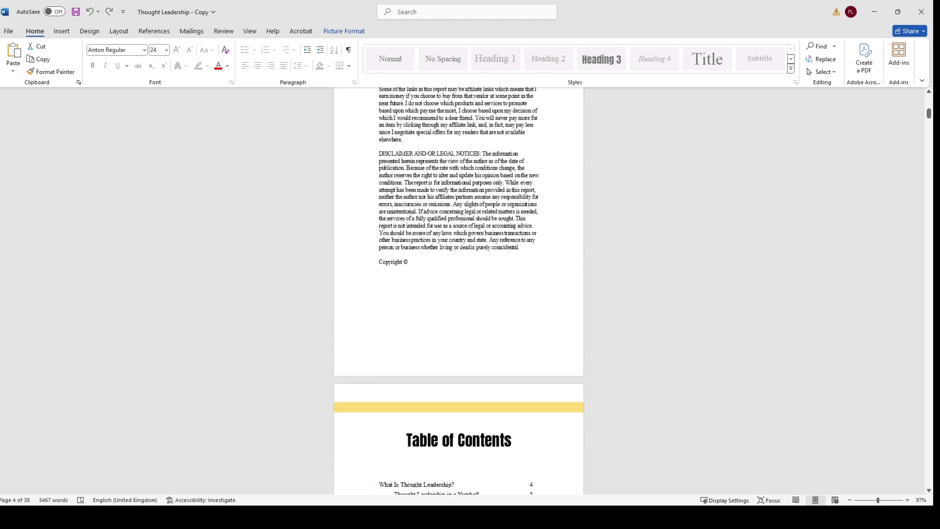
scroll(456, 239, "up", 3)
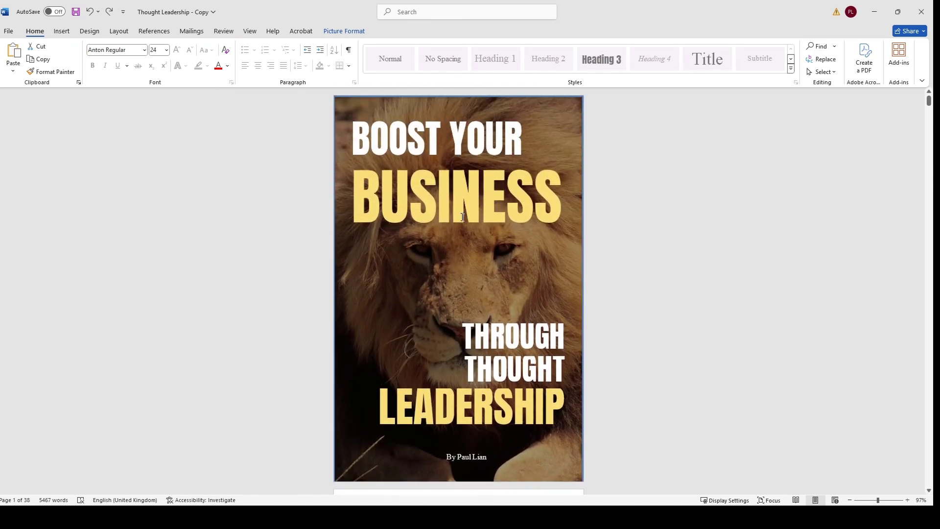
left_click(458, 251)
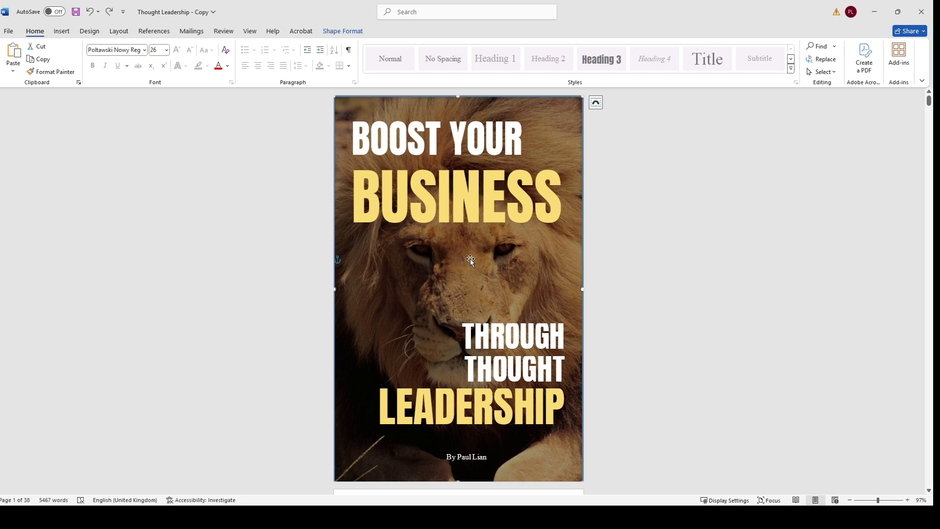
left_click(62, 31)
left_click(113, 54)
left_click(157, 101)
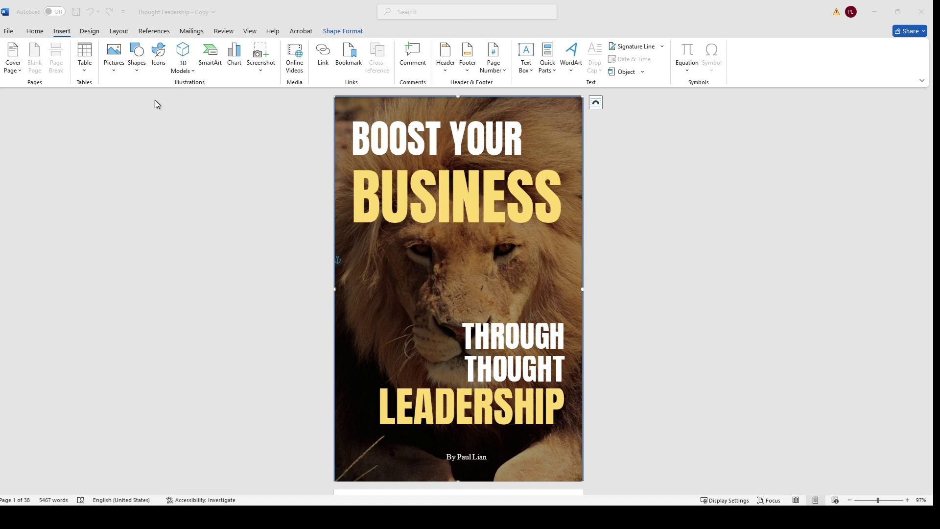
left_click(127, 168)
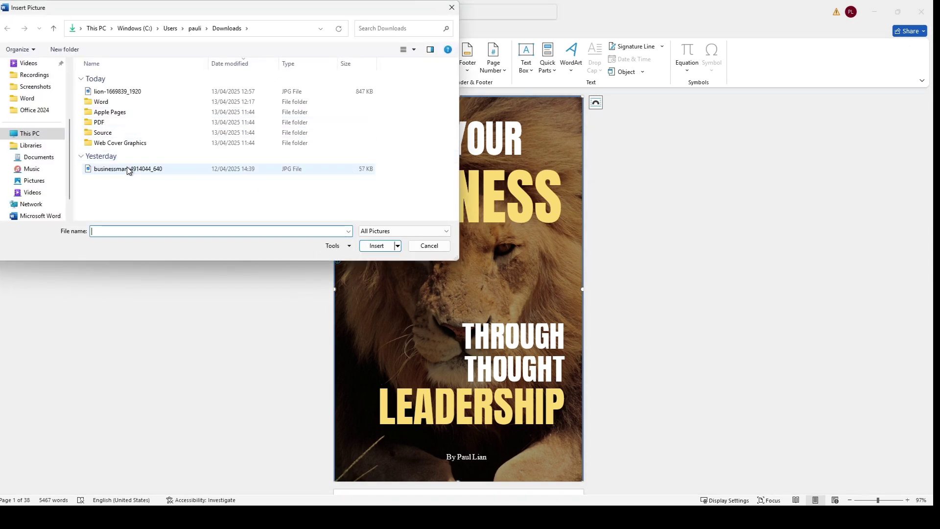
left_click(386, 245)
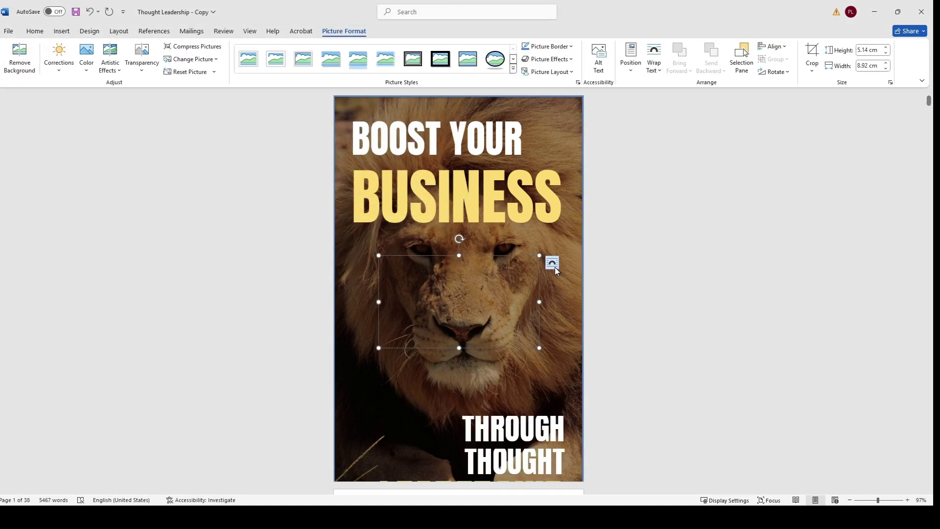
left_click(552, 264)
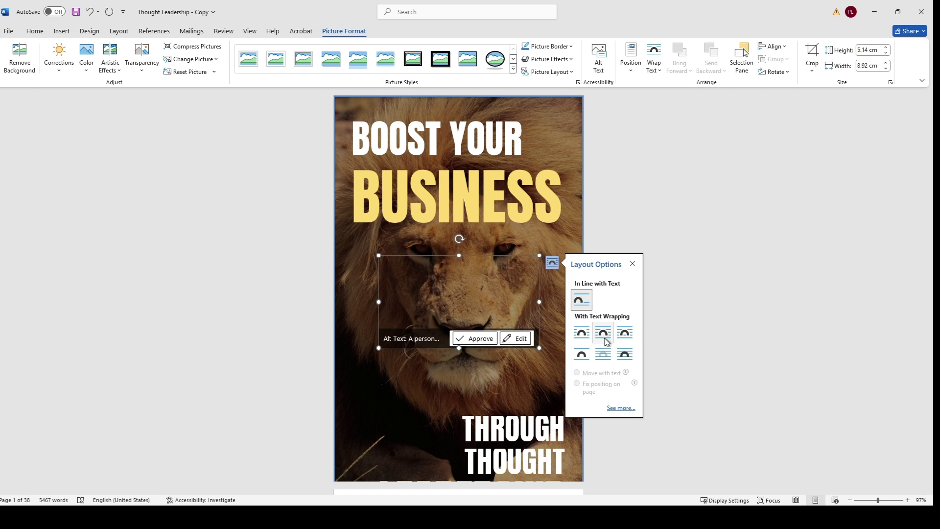
- Set the cover photo to Top and Bottom wrapping and approve its suggested alt text
left_click(581, 354)
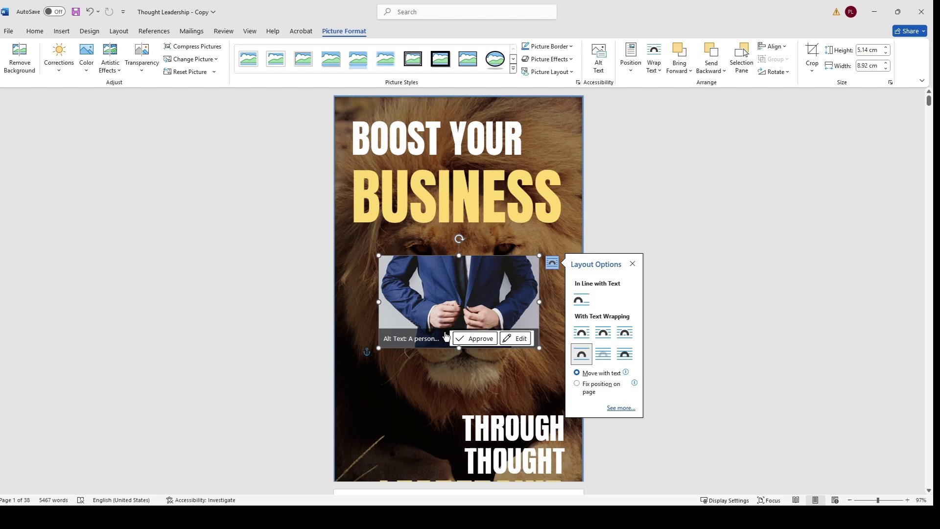
left_click(483, 338)
scroll(495, 329, "down", 2)
left_click_drag(429, 231, 431, 252)
scroll(431, 252, "up", 1)
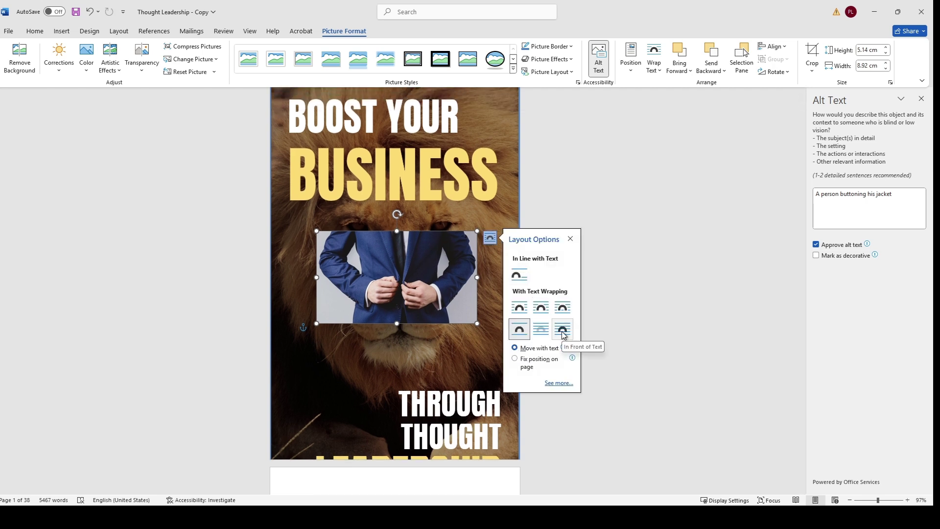
- Float the photo in front of text, shrunk to 2.2 × 3.82 cm below BUSINESS
left_click(562, 335)
left_click_drag(417, 261, 428, 250)
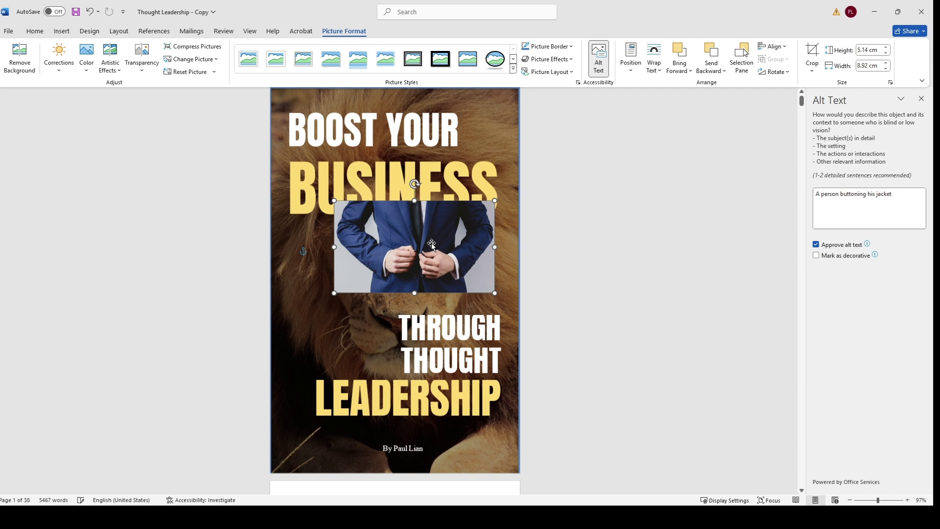
left_click_drag(432, 244, 428, 274)
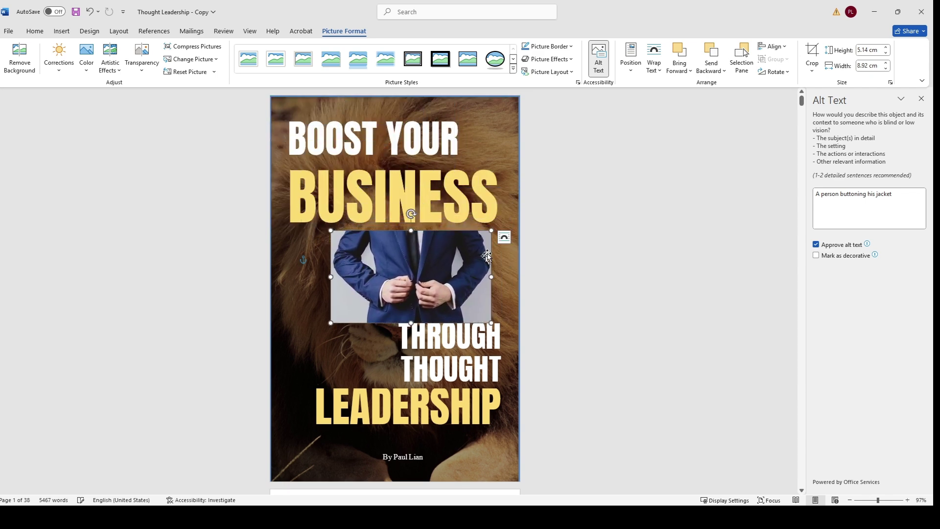
left_click_drag(491, 230, 411, 285)
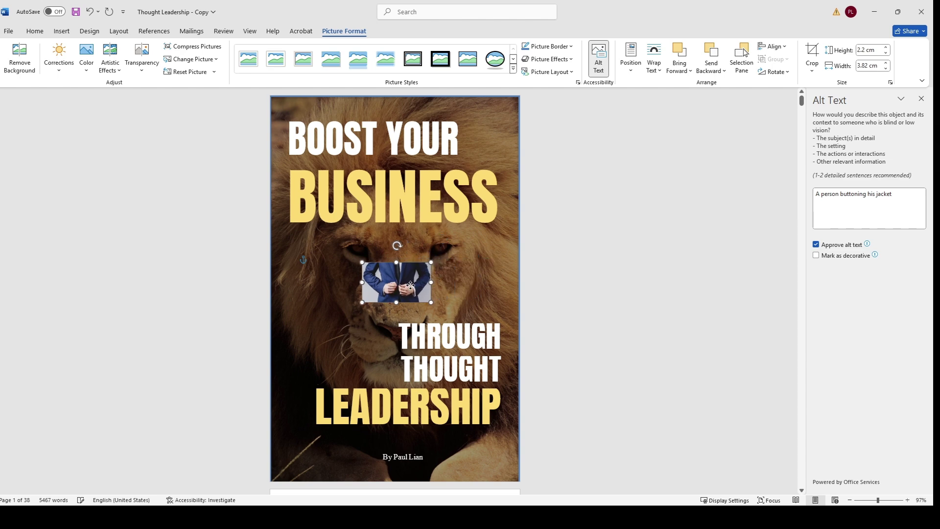
- Delete the cover suit photo and change the page footer line to 'Visit our website'
key("Delete")
scroll(470, 273, "down", 15)
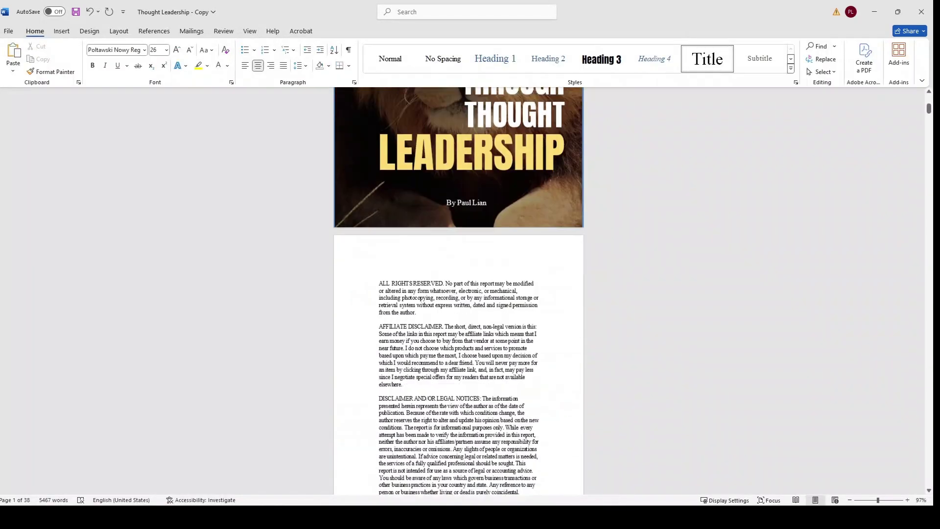
scroll(522, 288, "down", 18)
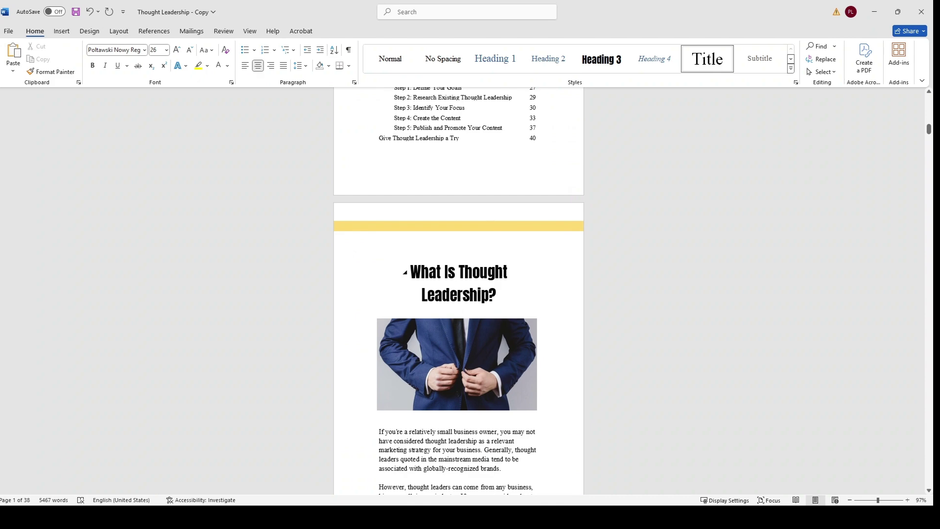
scroll(522, 288, "down", 6)
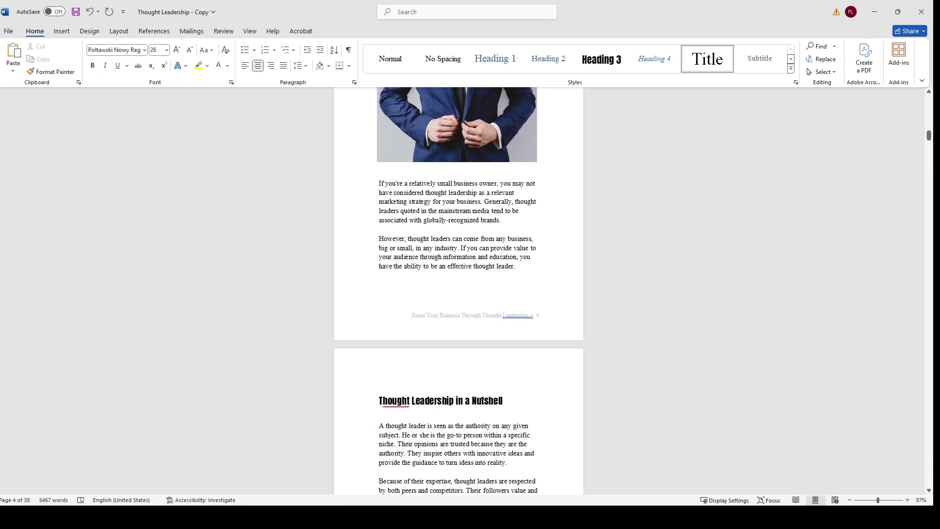
scroll(464, 341, "down", 9)
scroll(464, 341, "up", 13)
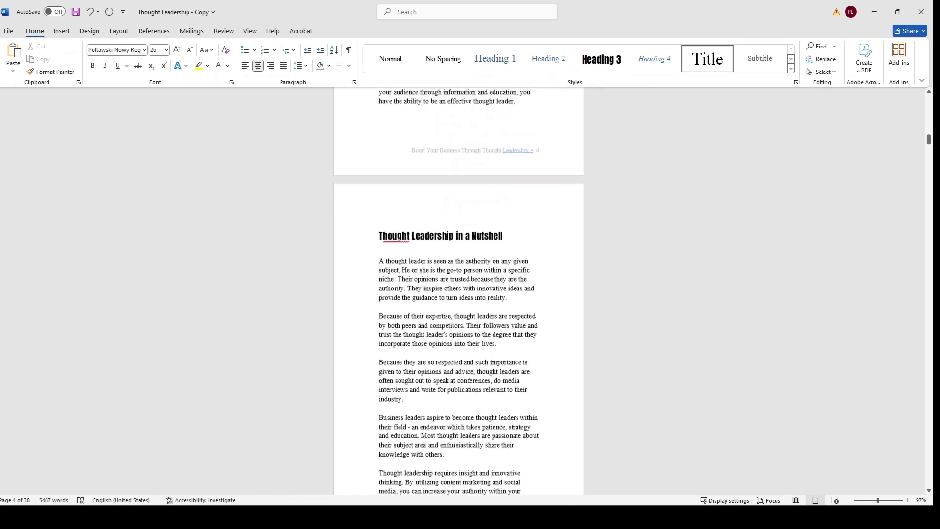
double_click(465, 338)
triple_click(471, 337)
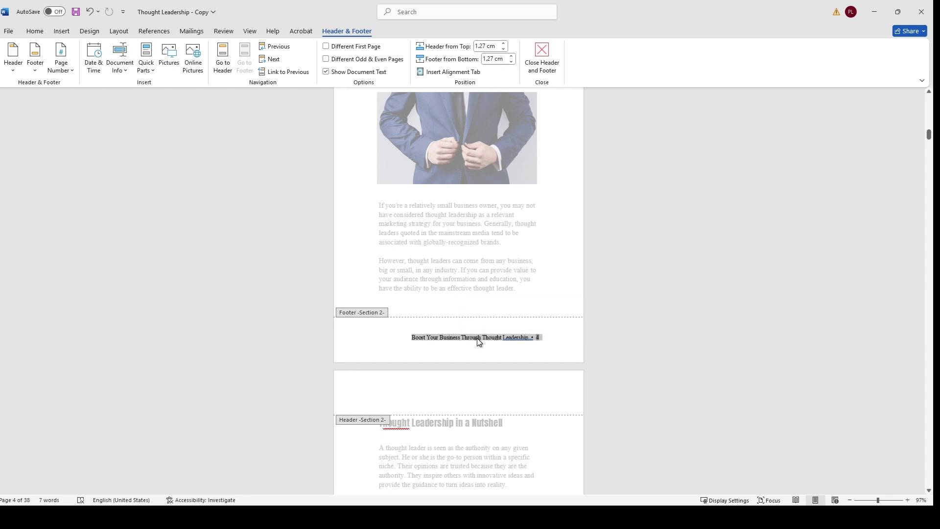
type("vISIT")
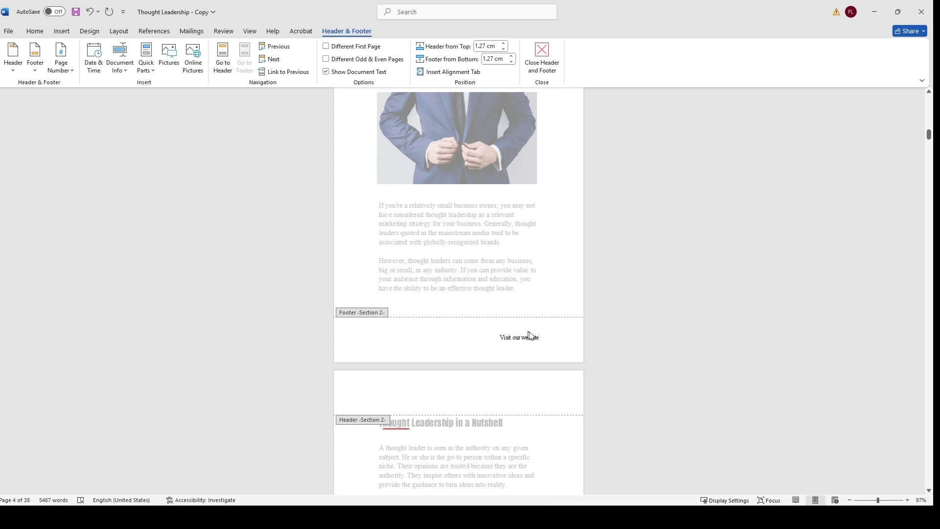
left_click_drag(544, 338, 493, 338)
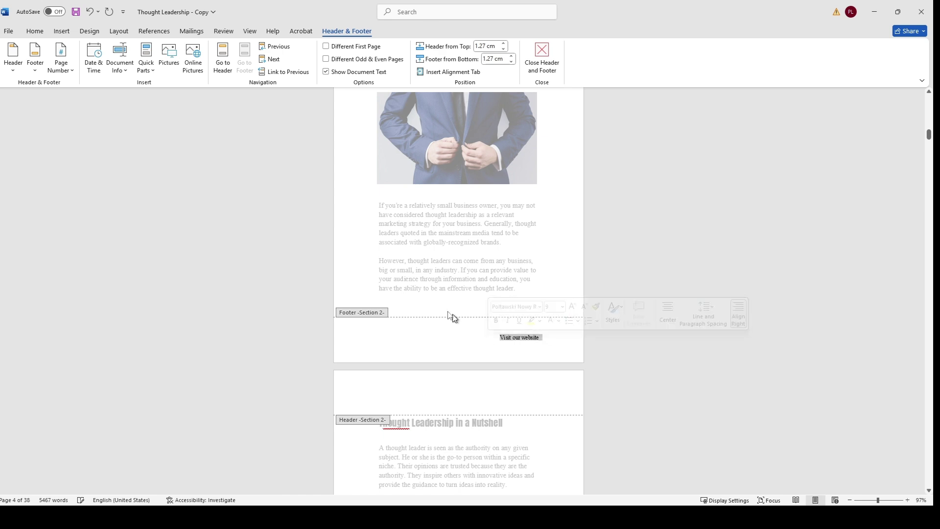
left_click(62, 31)
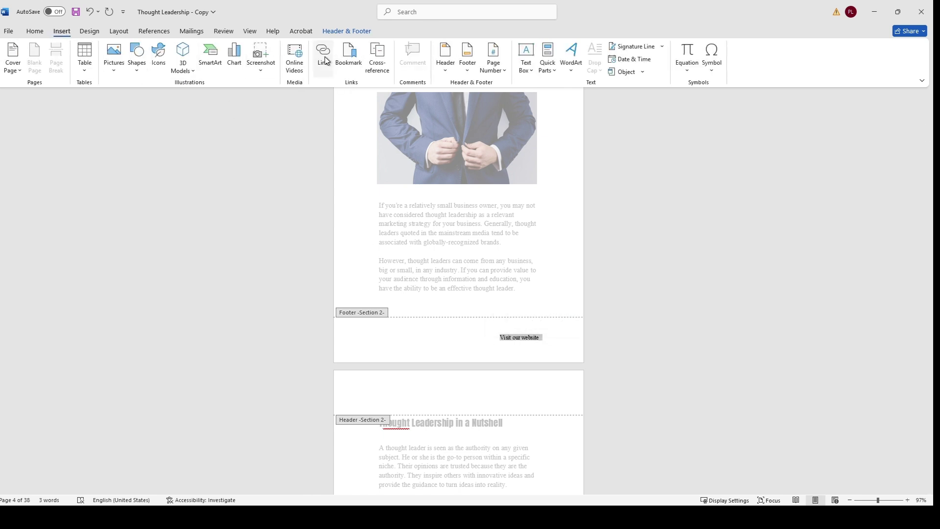
left_click(534, 338)
left_click_drag(542, 338, 501, 338)
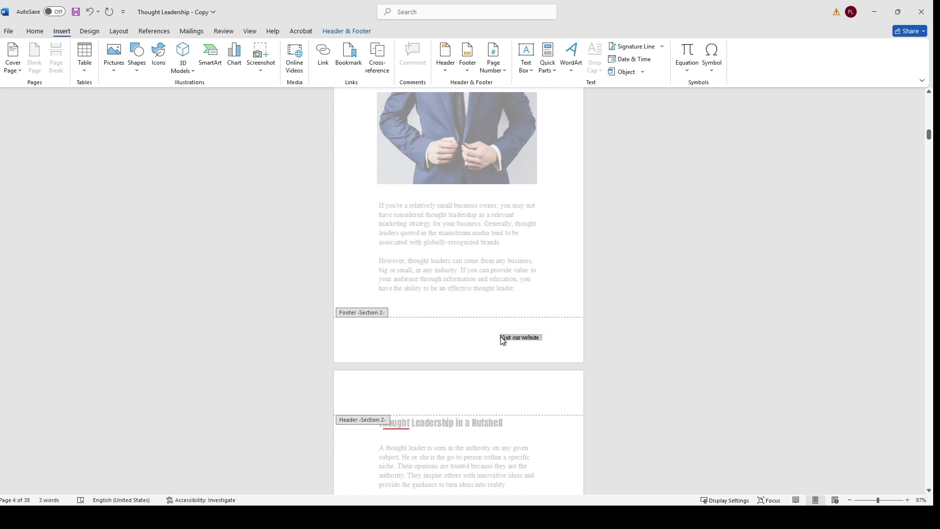
key("ctrl+k")
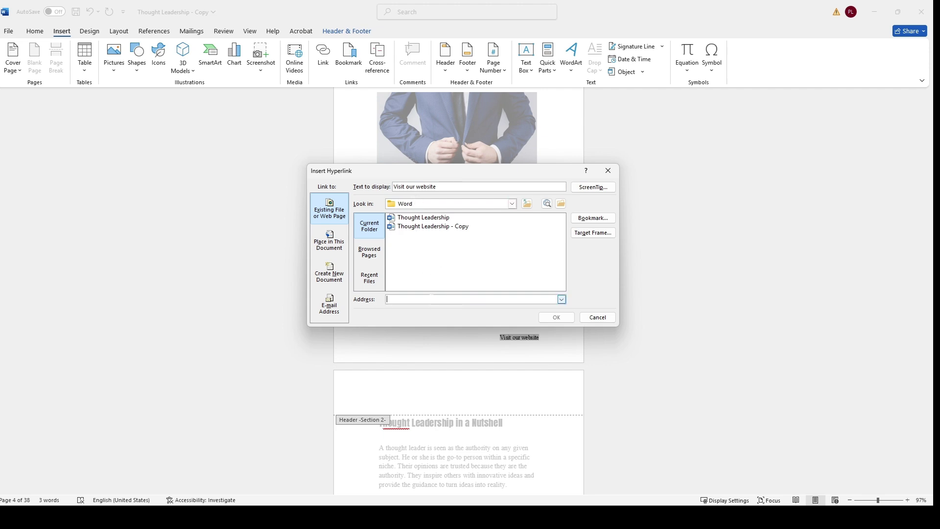
type("http://www.google.com")
left_click(542, 317)
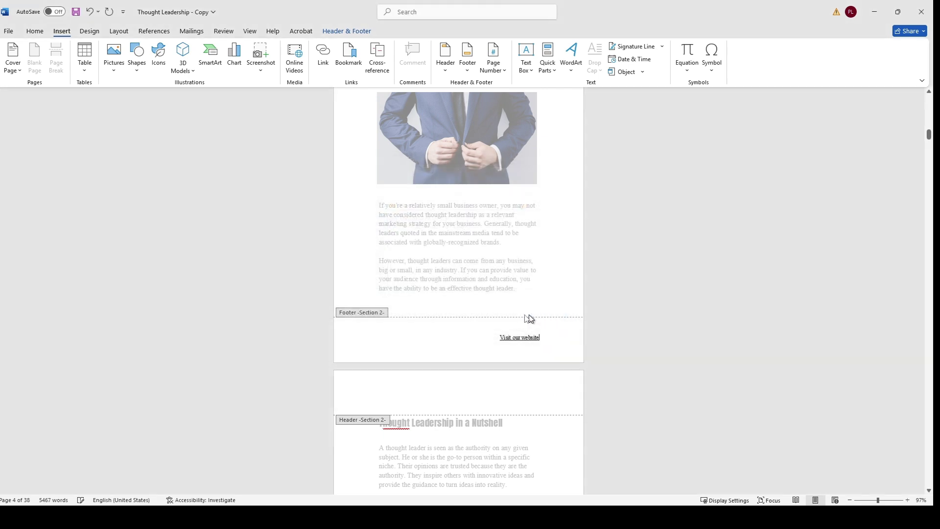
- Centre the footer link on the page
left_click_drag(543, 338, 496, 338)
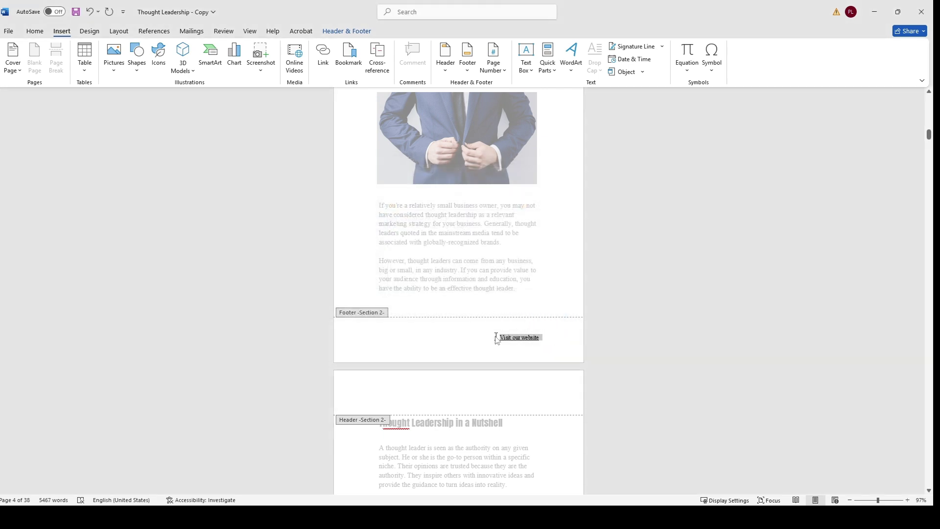
left_click(34, 32)
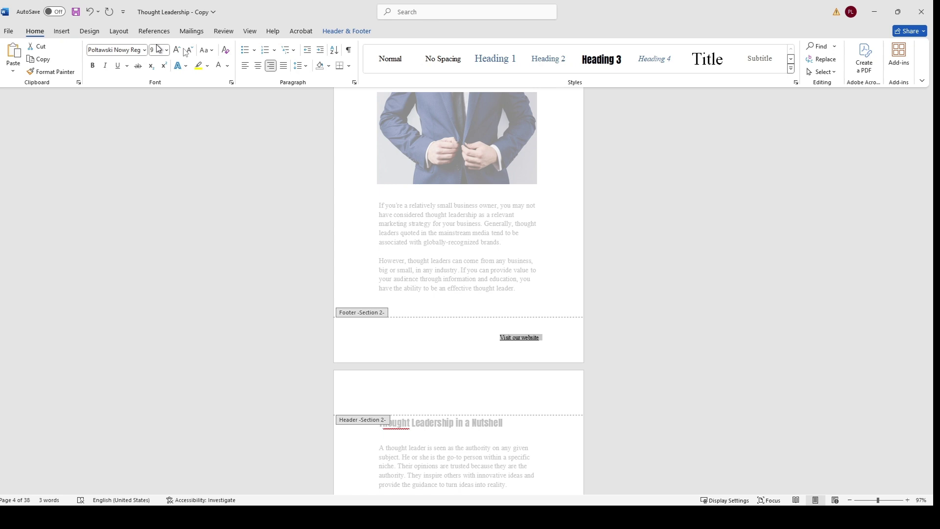
left_click(258, 66)
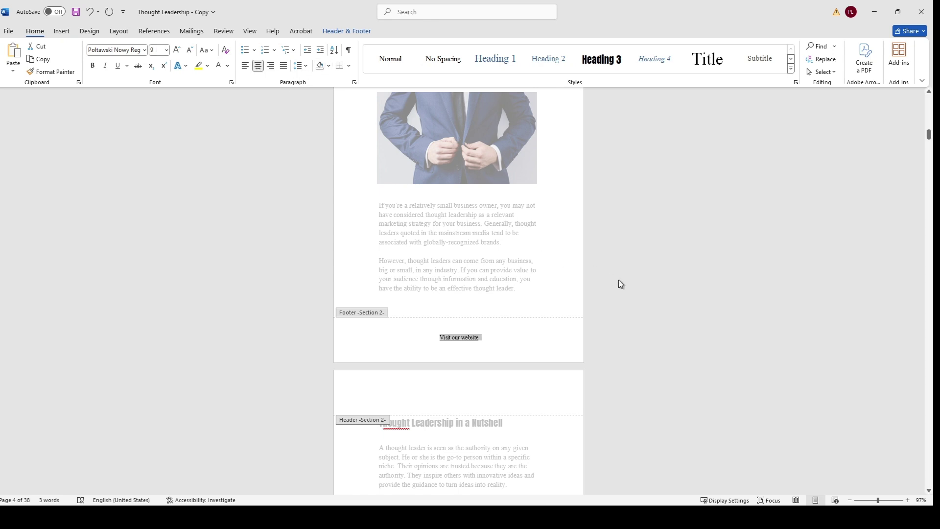
- Leave the footer, go to the document end and edit the webinar invitation text
key("Escape")
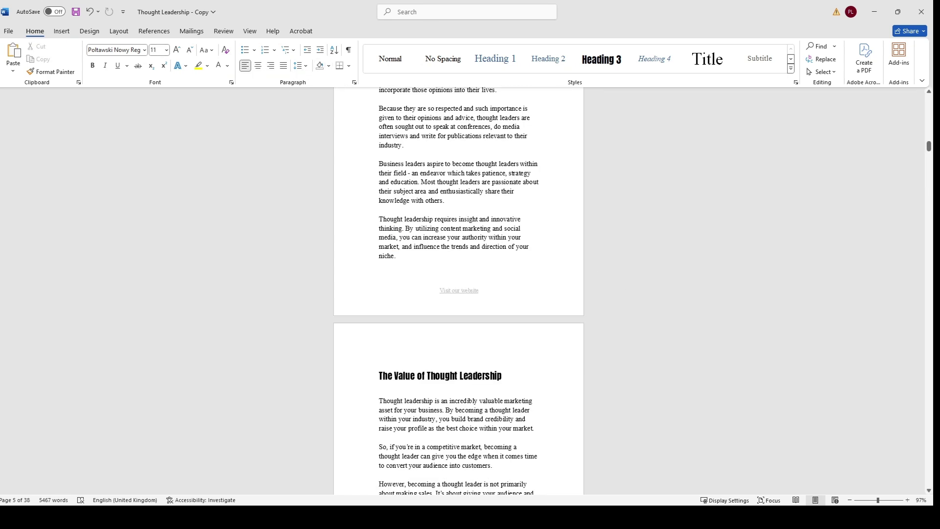
scroll(481, 273, "down", 13)
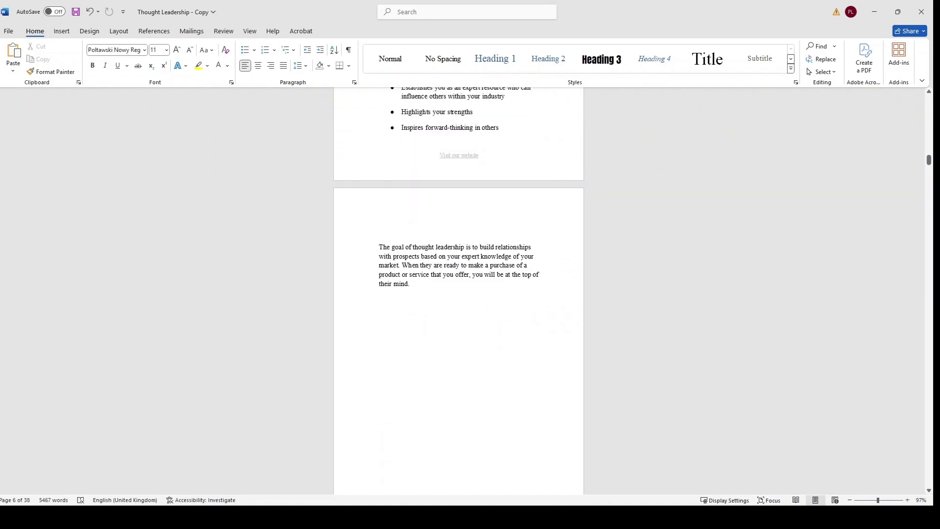
left_click_drag(929, 159, 913, 393)
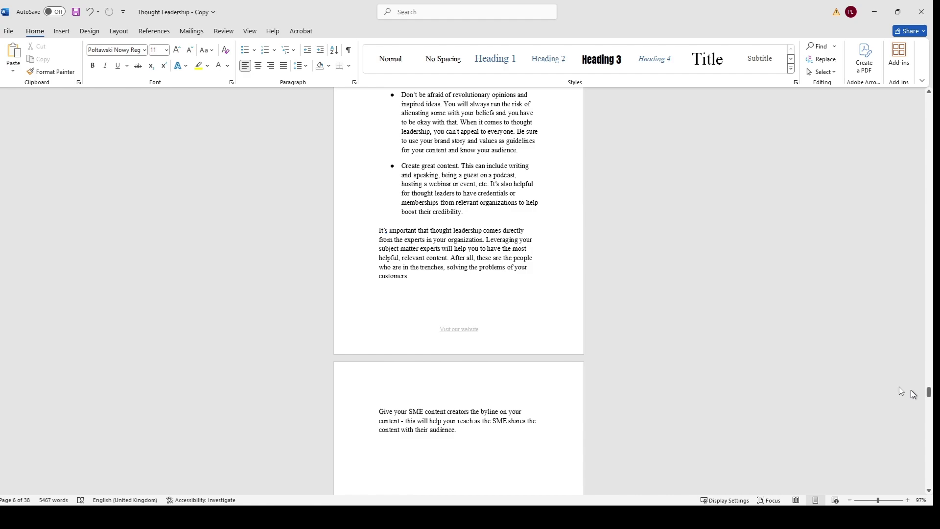
scroll(913, 393, "down", 18)
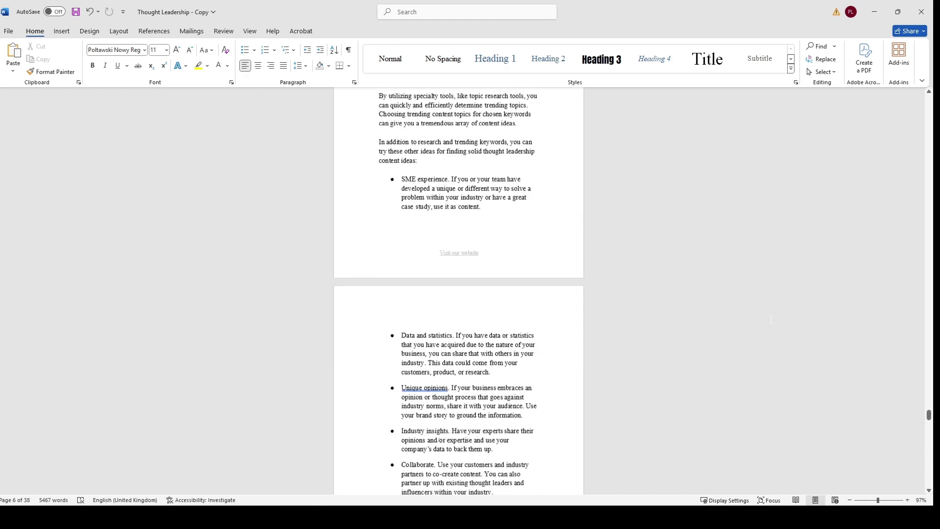
scroll(772, 320, "down", 20)
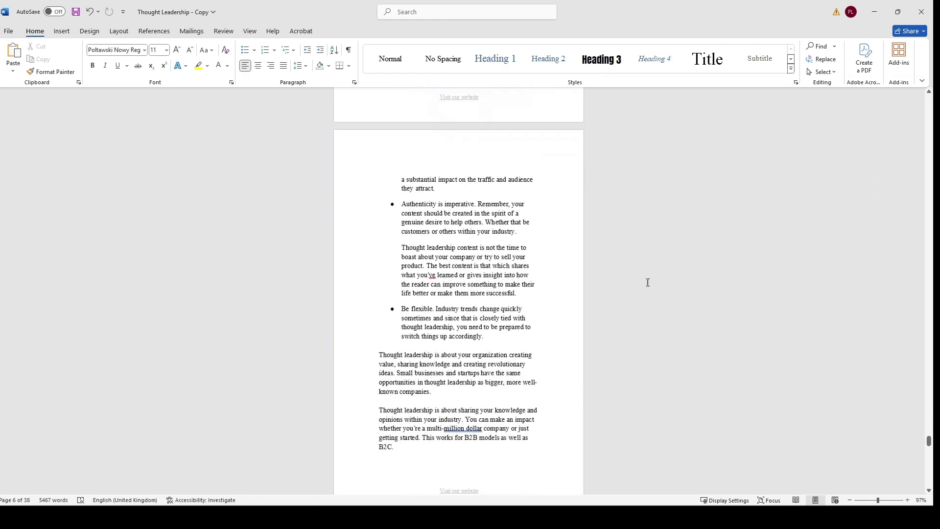
scroll(648, 282, "down", 15)
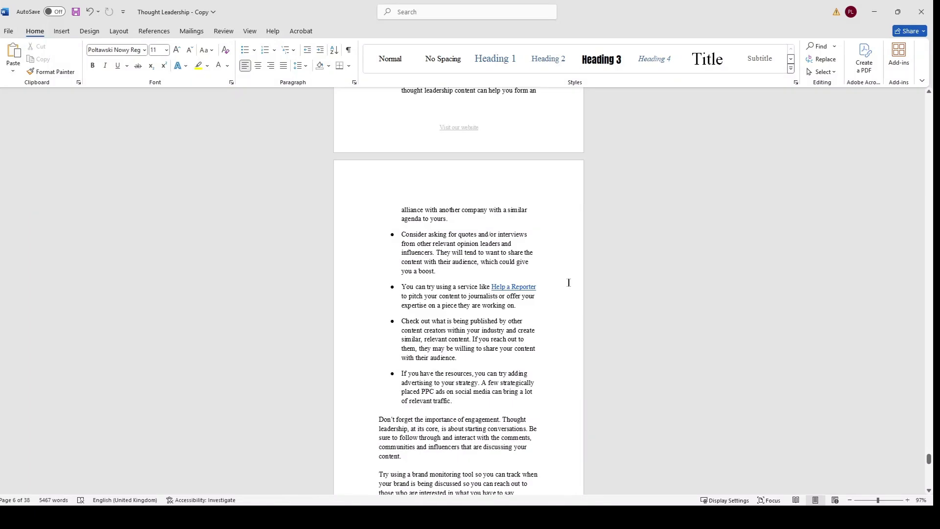
scroll(569, 282, "down", 14)
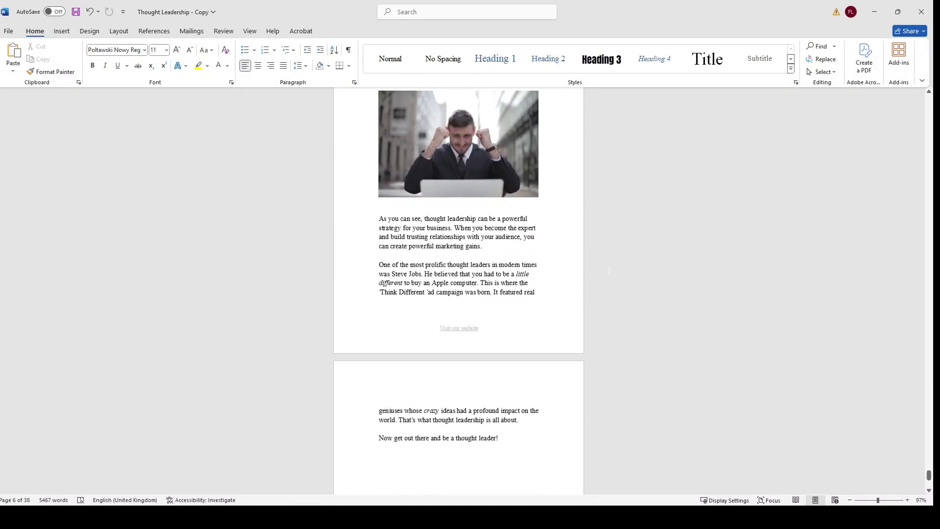
scroll(608, 270, "down", 4)
key("ctrl+End")
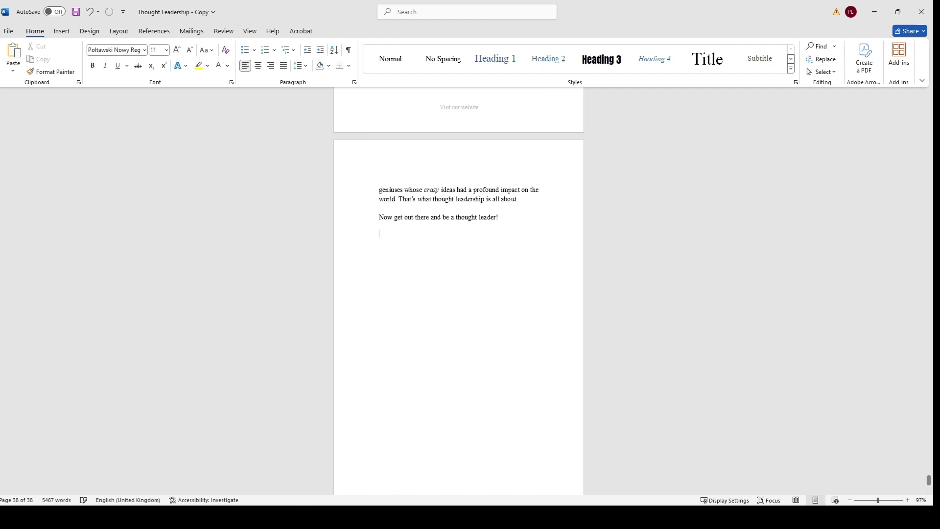
type("J")
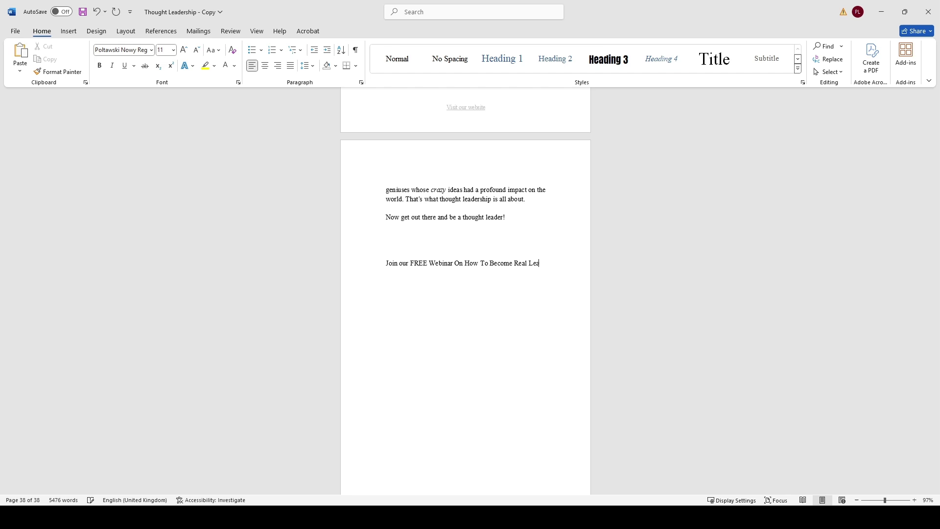
type("der In 30 Days")
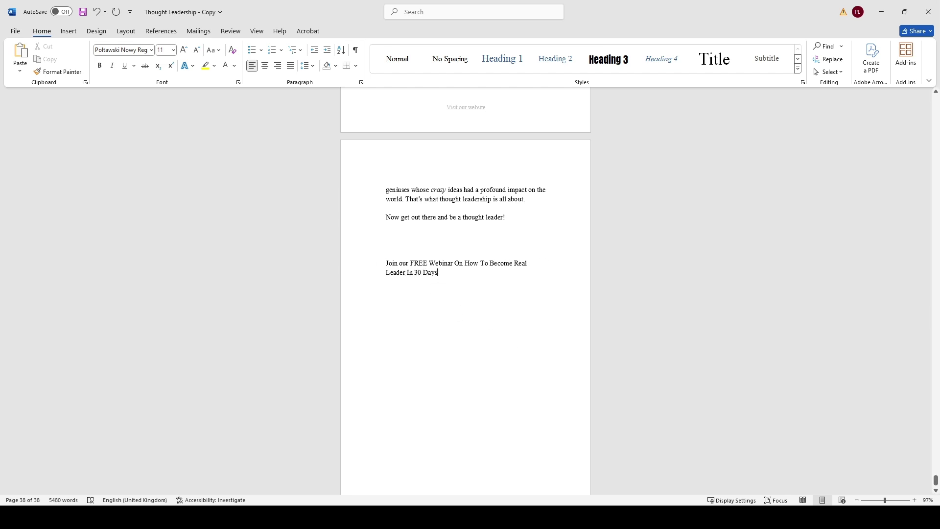
- Set the webinar invitation paragraph to 26 pt and centre it
key("ctrl+shift+Up")
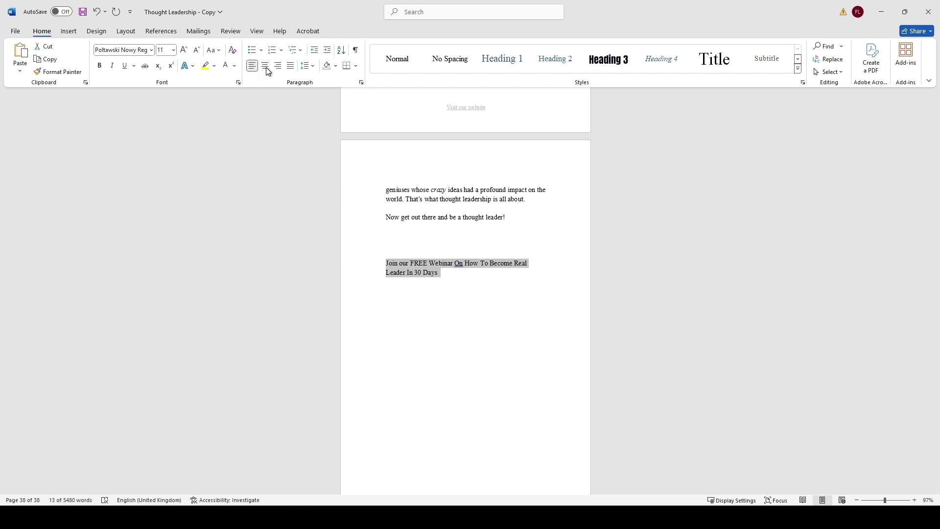
left_click(176, 49)
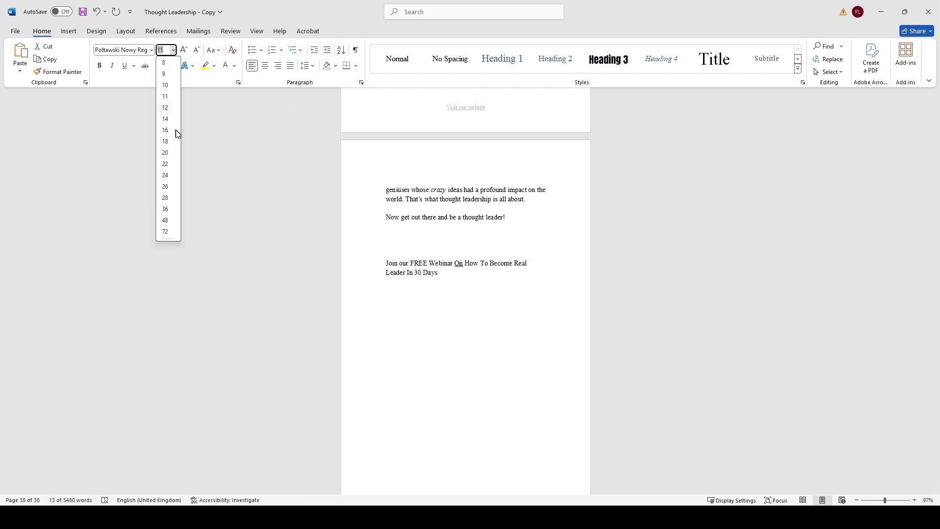
left_click(168, 191)
left_click(265, 67)
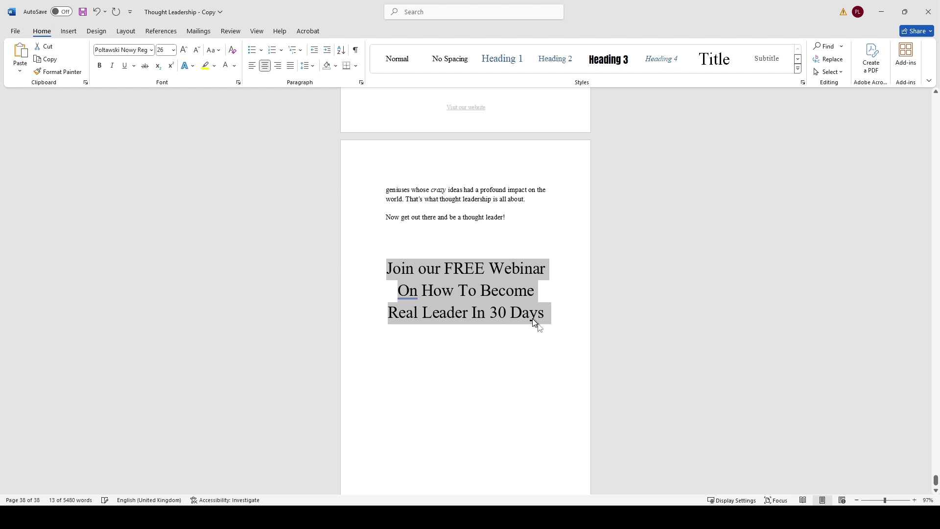
left_click_drag(535, 320, 377, 253)
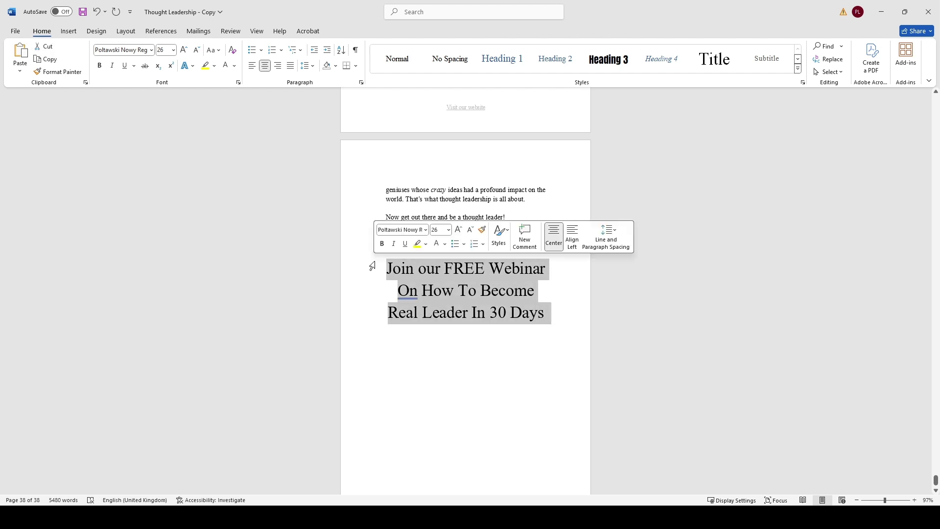
key("ctrl+k")
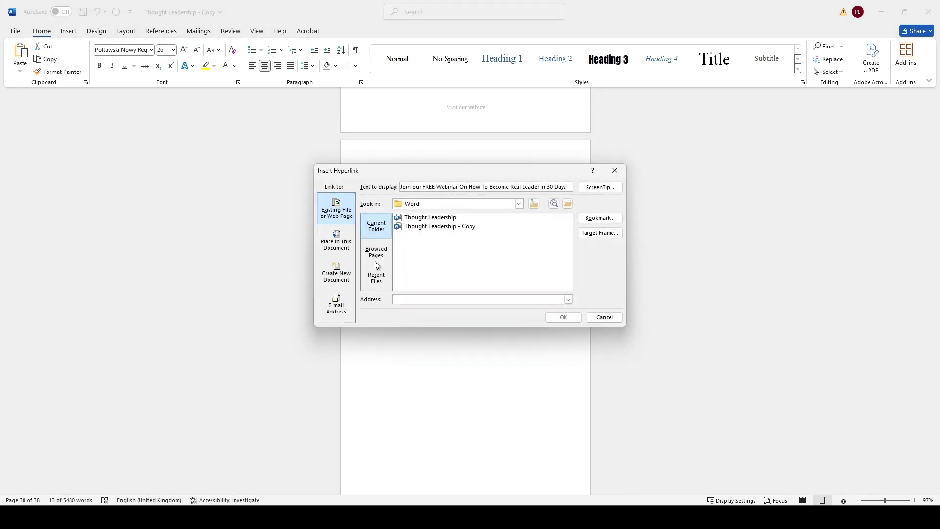
type("http://www.google.com")
left_click(568, 319)
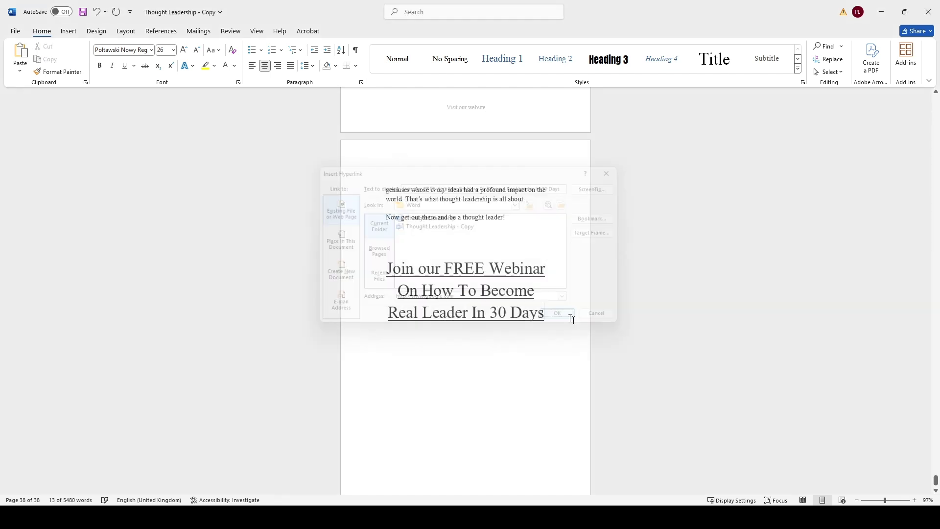
left_click(387, 268)
key("Return")
key("Return")
key("Return")
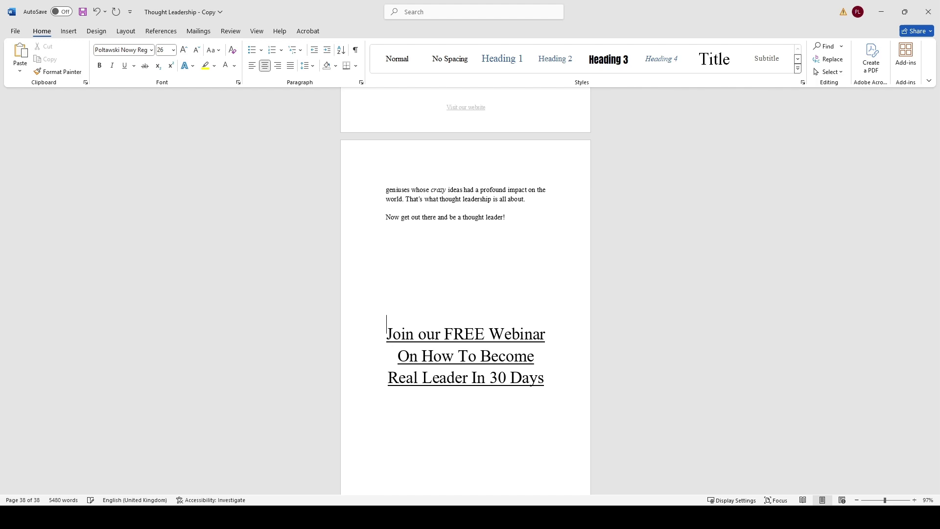
scroll(543, 250, "down", 2)
- Retitle the first chapter heading to 'What Is Real Thought Leadership?'
scroll(543, 250, "up", 8)
left_click_drag(935, 475, 935, 134)
scroll(480, 192, "up", 2)
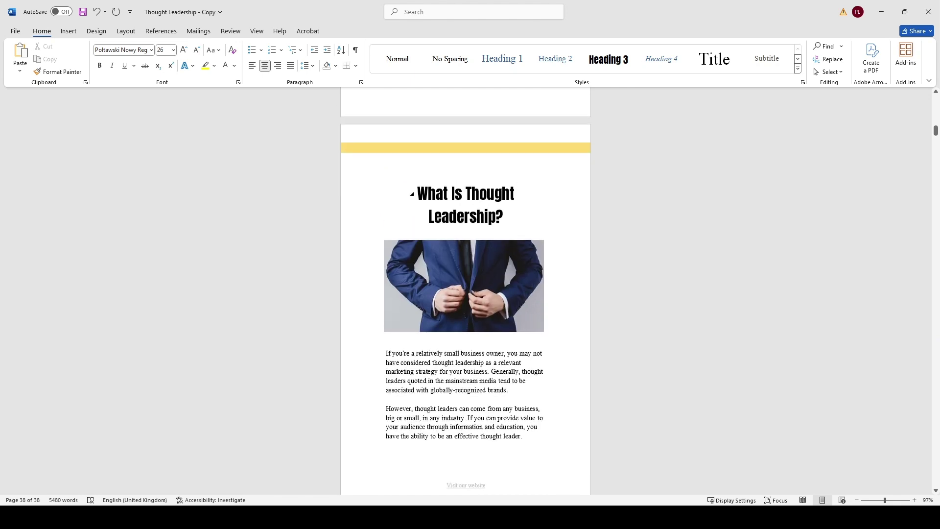
scroll(500, 183, "down", 2)
scroll(414, 171, "up", 3)
scroll(461, 190, "up", 1)
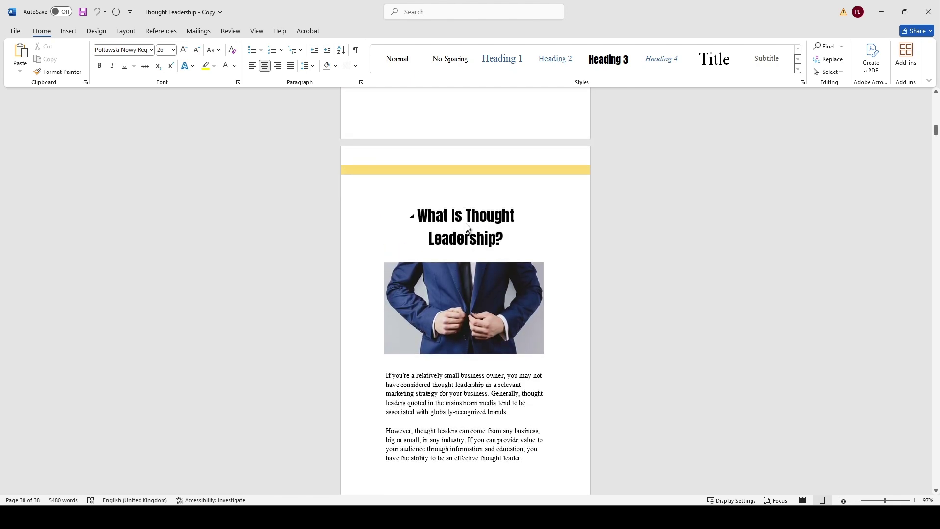
left_click(467, 214)
type("Real")
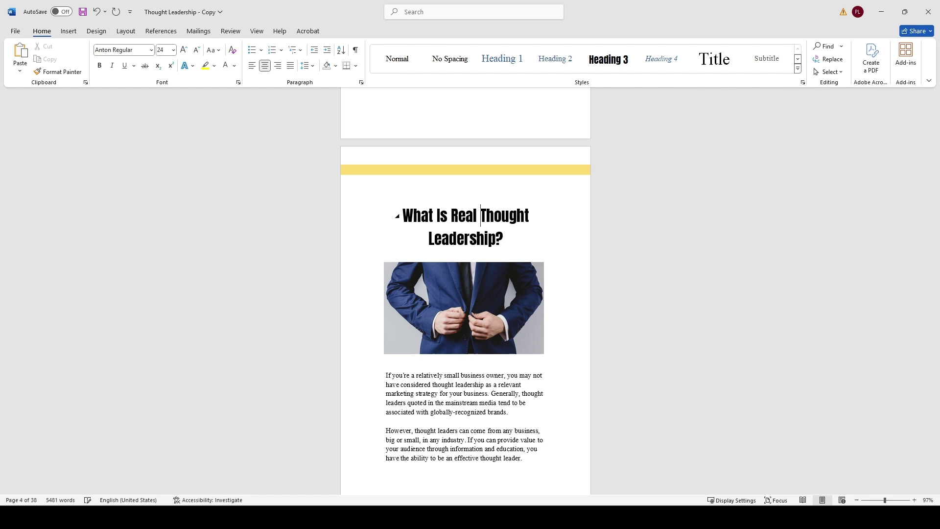
- Update the entire table of contents with the new title and page numbers
scroll(472, 222, "up", 8)
left_click(430, 184)
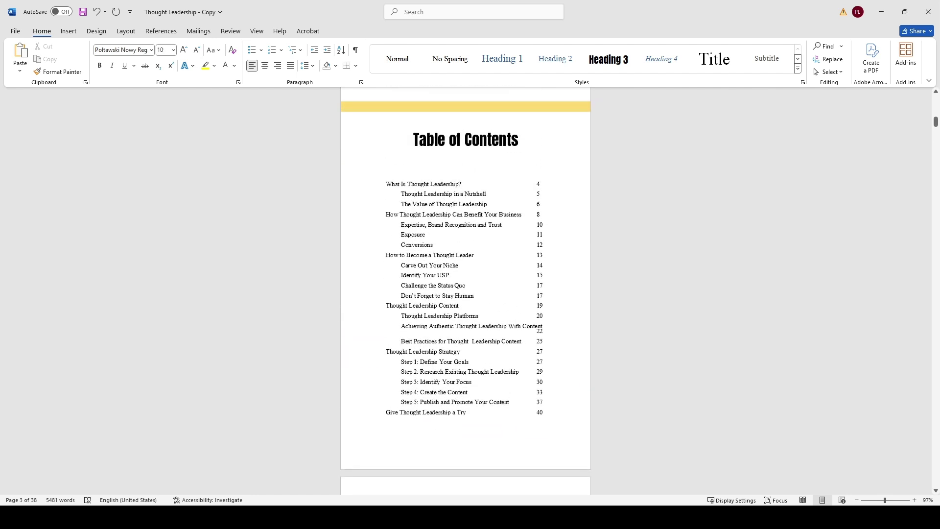
left_click_drag(495, 411, 391, 184)
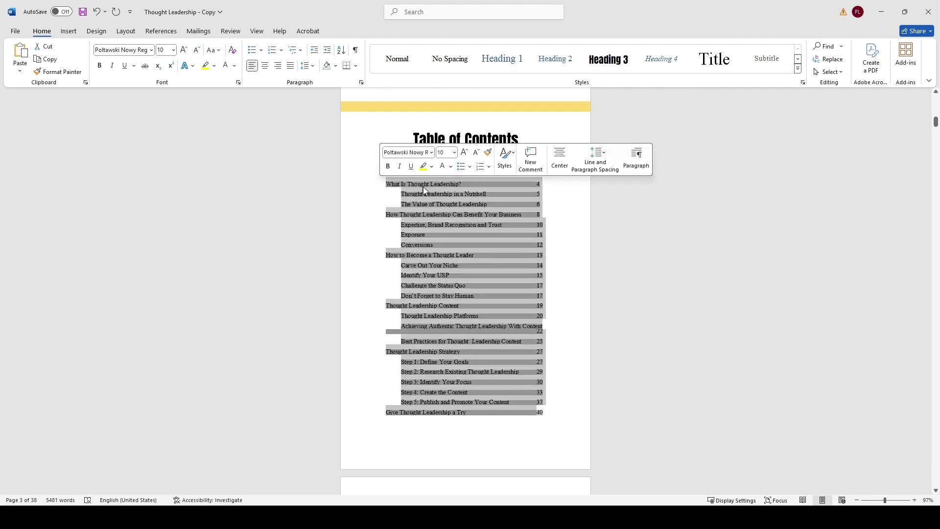
right_click(444, 192)
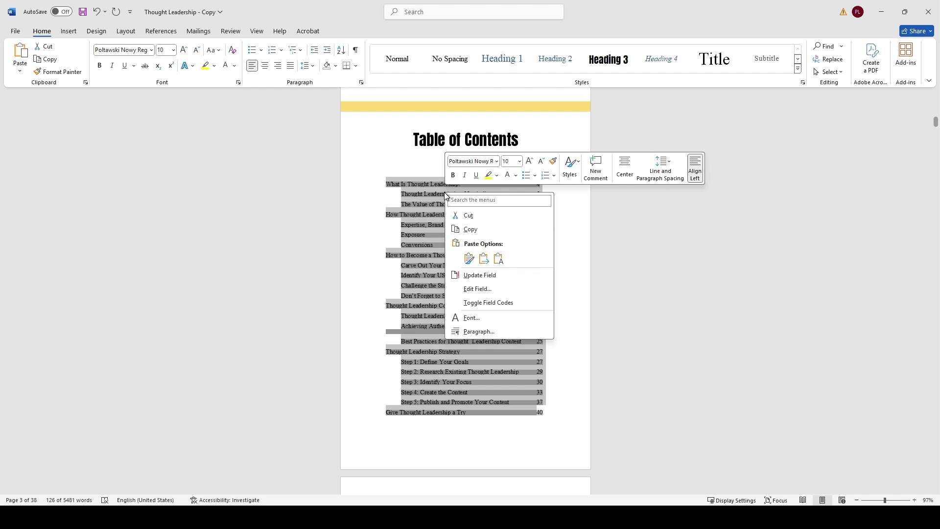
left_click(501, 277)
left_click(443, 256)
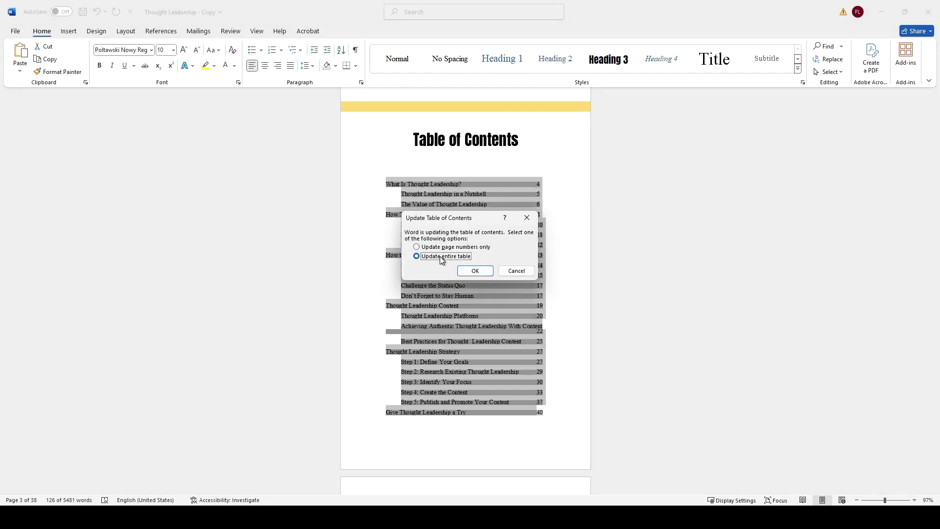
left_click(474, 270)
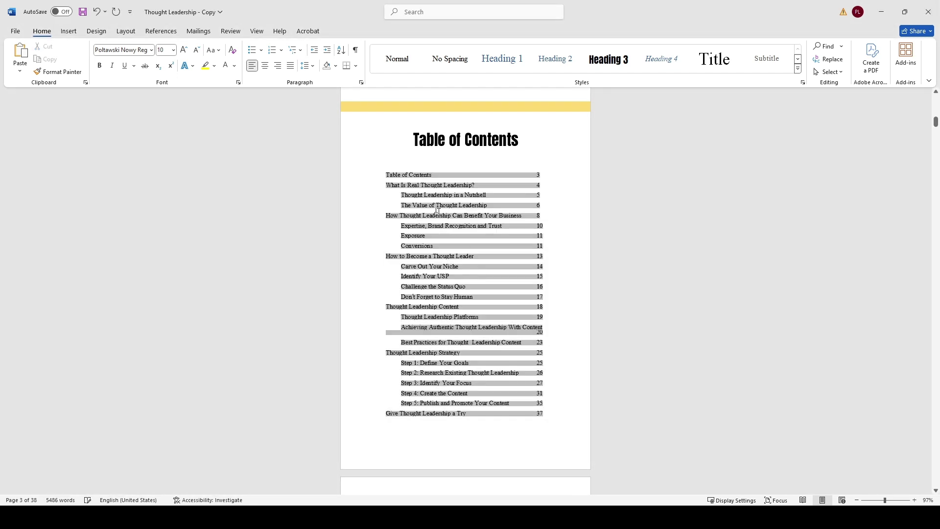
left_click(386, 185)
key("shift+Right")
key("shift+Right")
key("shift+Right")
key("shift+Right")
key("shift+Right")
key("shift+Right")
key("shift+Right")
key("shift+Right")
key("shift+Right")
key("shift+Right")
key("shift+Right")
key("shift+Right")
key("shift+Right")
key("shift+Right")
key("shift+Right")
key("shift+Right")
key("shift+Right")
key("shift+Right")
key("shift+Right")
key("shift+Right")
left_click(401, 195)
scroll(466, 186, "down", 2)
scroll(466, 187, "up", 1)
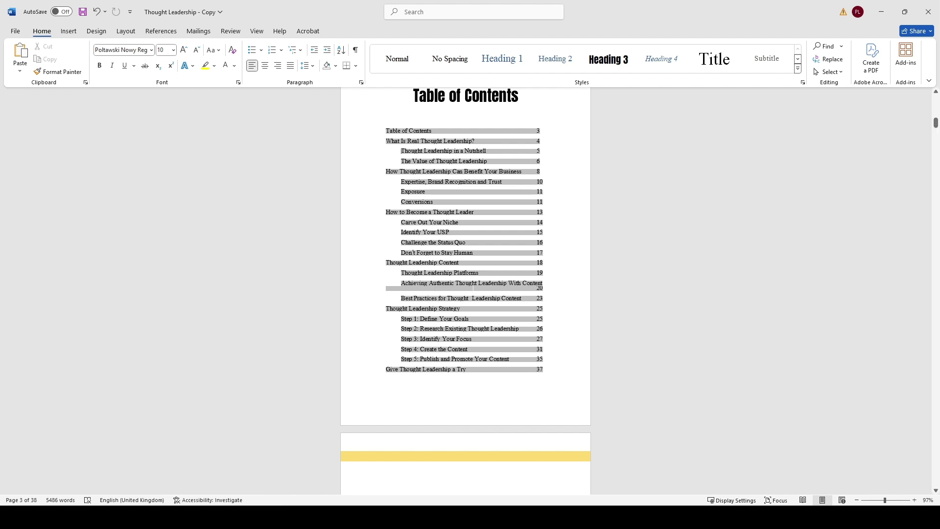
- Delete the old contents list and insert Automatic Table 2 from References
left_click_drag(543, 371, 405, 159)
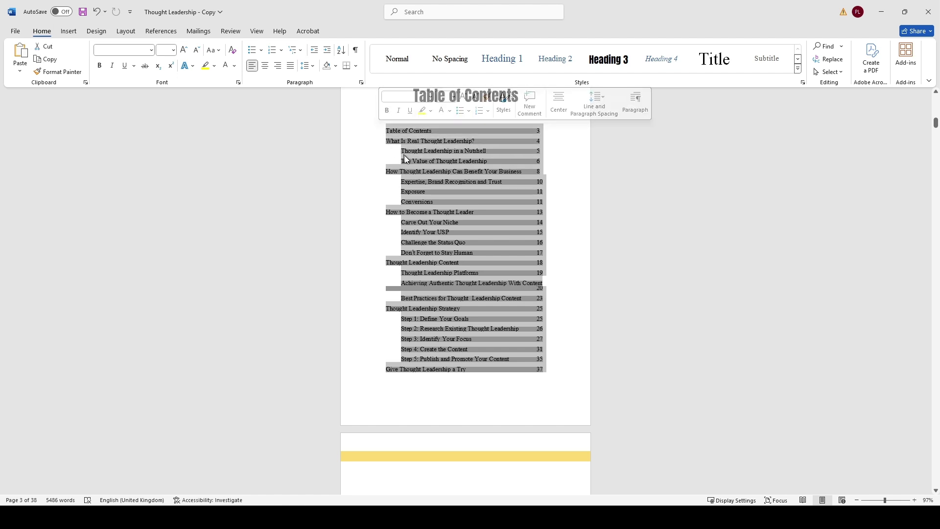
key("Delete")
left_click(166, 32)
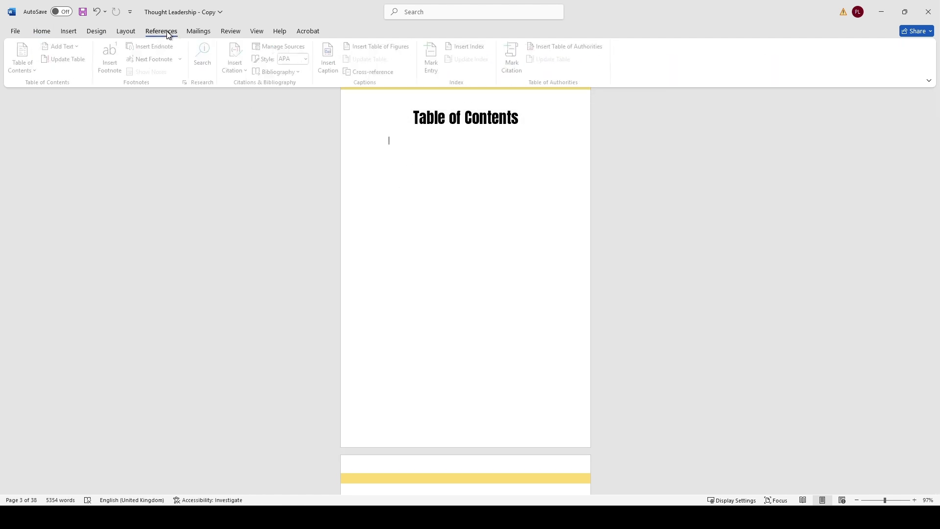
left_click(24, 62)
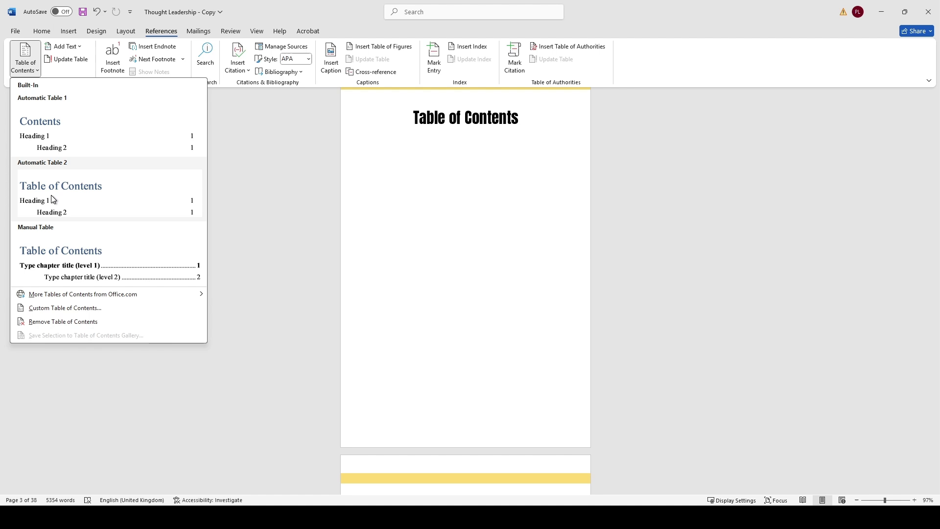
left_click(53, 199)
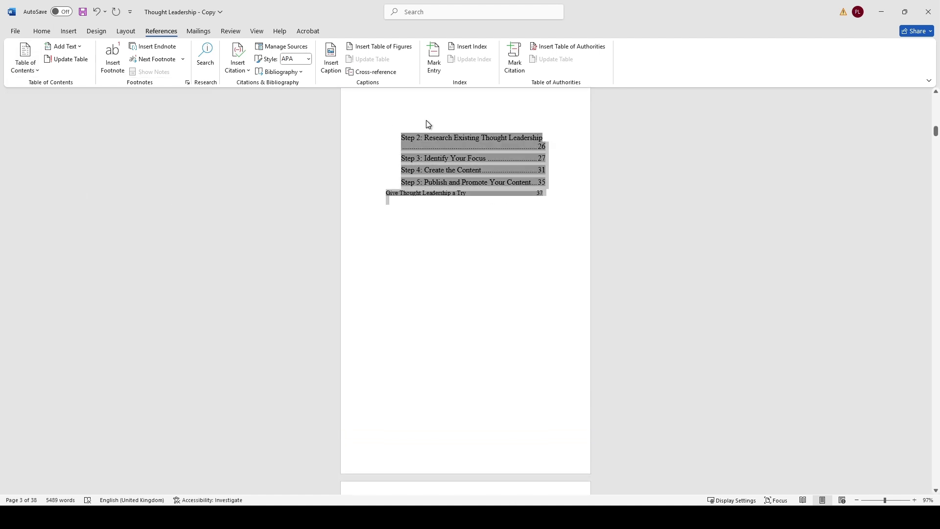
- Set the table of contents text to 10 pt
scroll(429, 124, "up", 8)
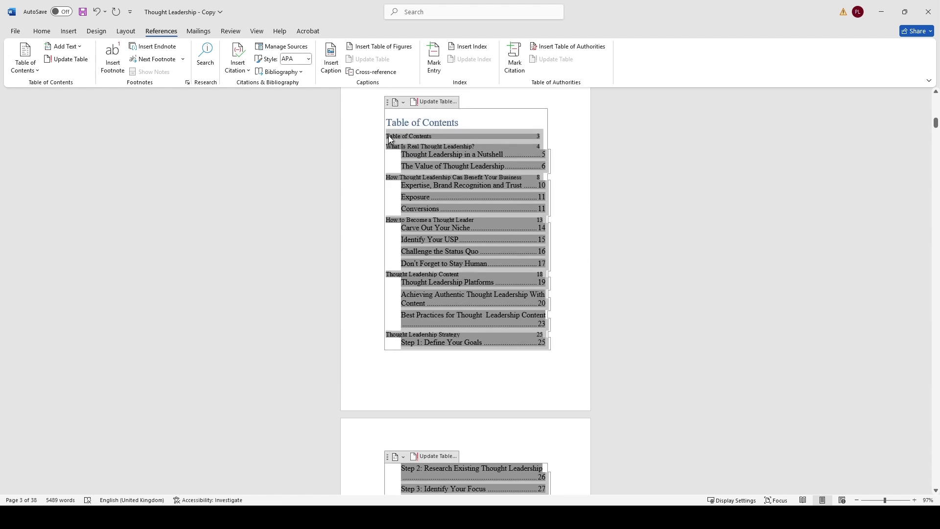
scroll(390, 141, "up", 1)
left_click(43, 32)
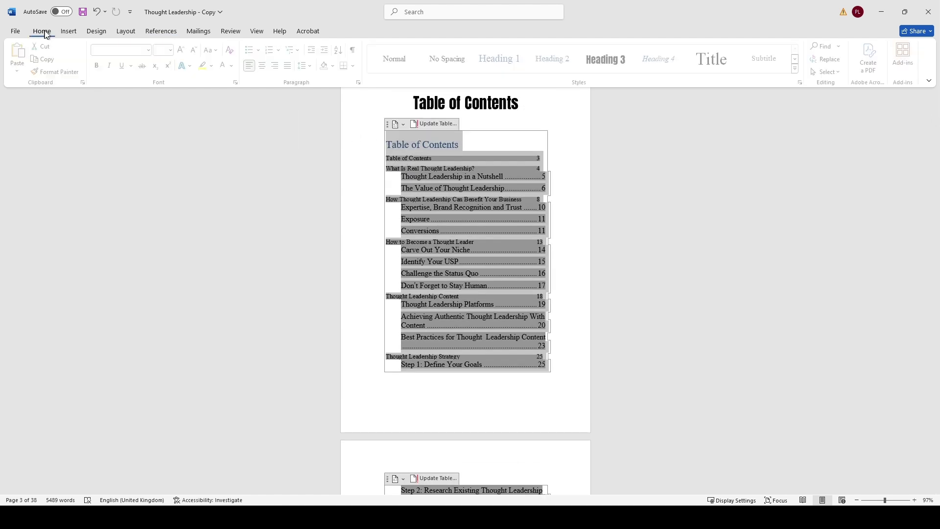
left_click(170, 50)
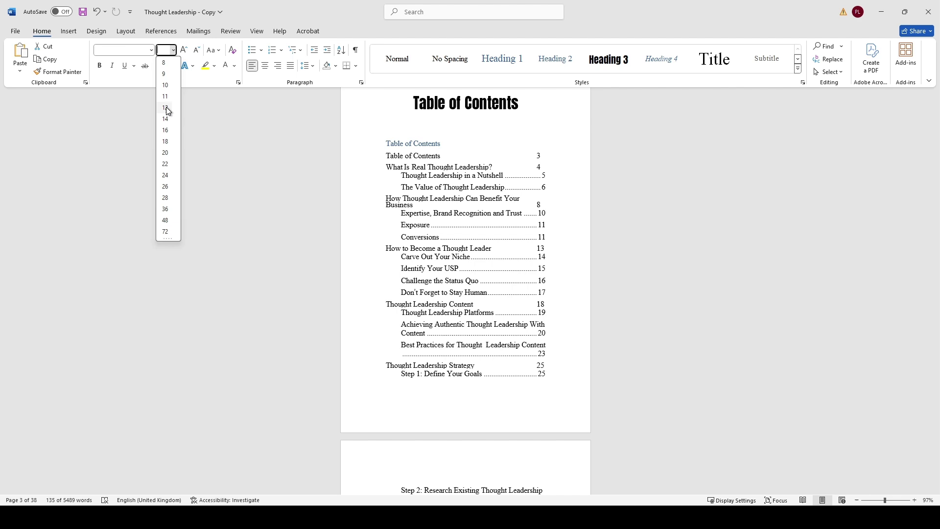
left_click(168, 86)
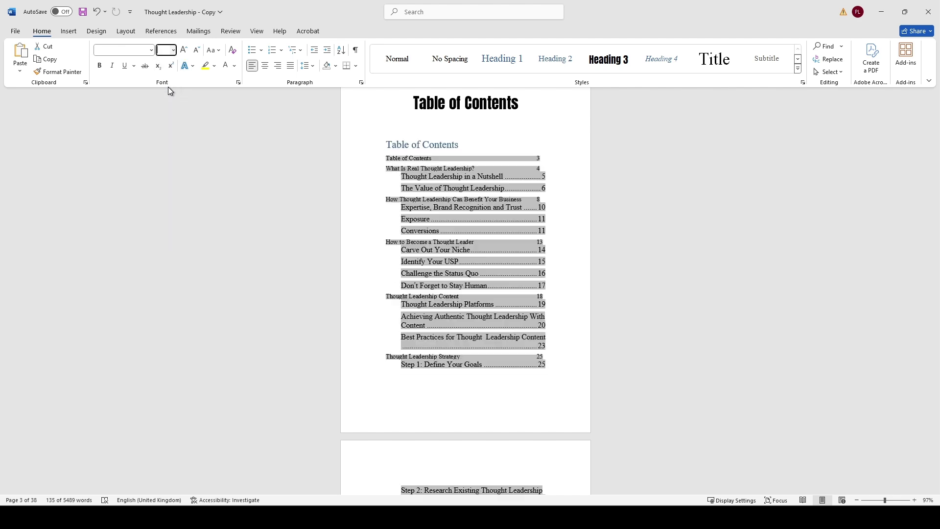
scroll(400, 194, "down", 1)
scroll(403, 194, "down", 3)
left_click(404, 363)
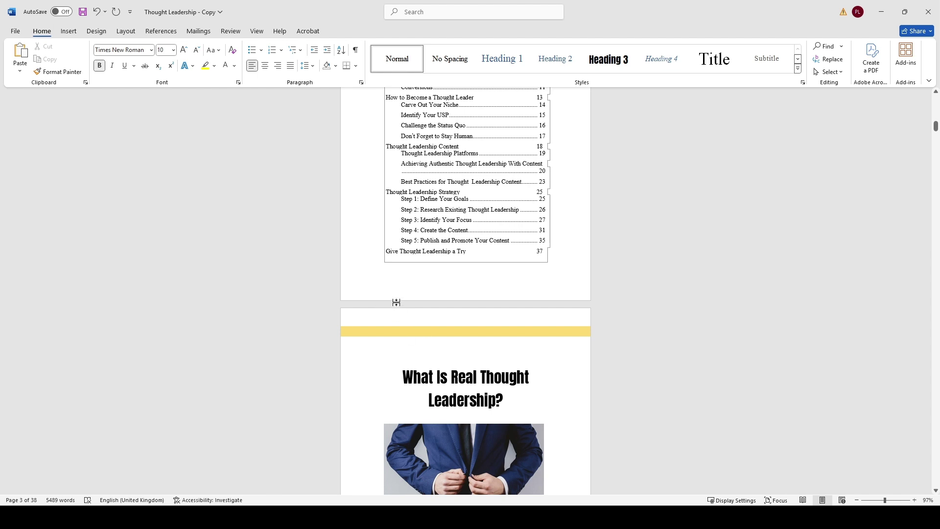
- Delete the table's own title line and its self-referencing 'Table of Contents' entry
scroll(394, 301, "up", 5)
left_click(393, 190)
key("Delete")
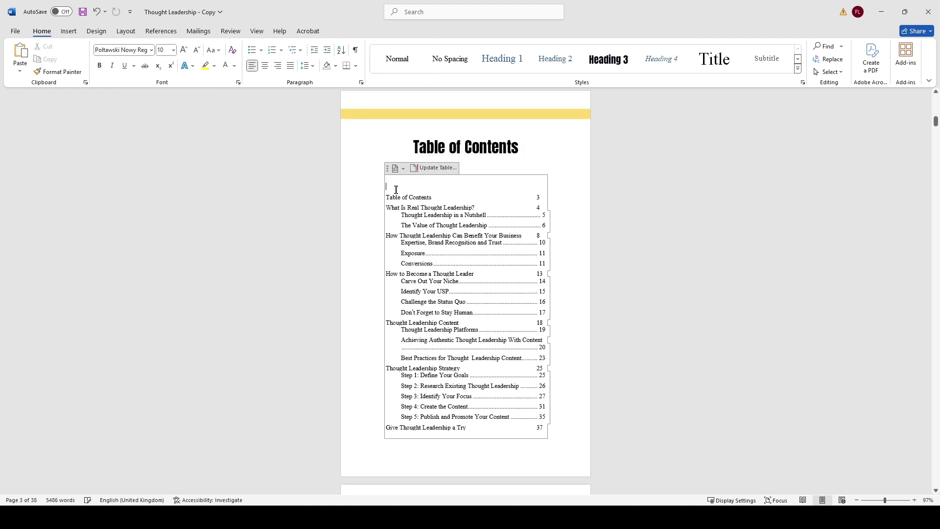
triple_click(413, 197)
key("Delete")
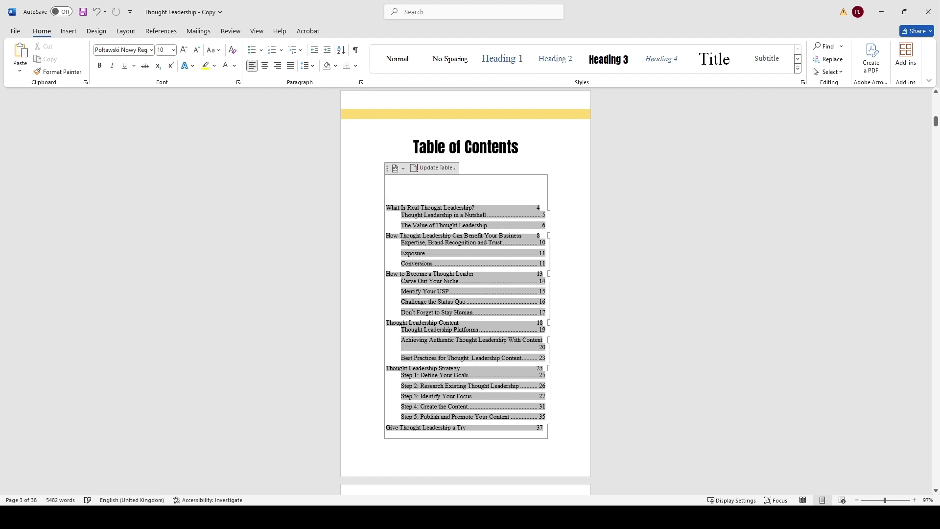
left_click(519, 147)
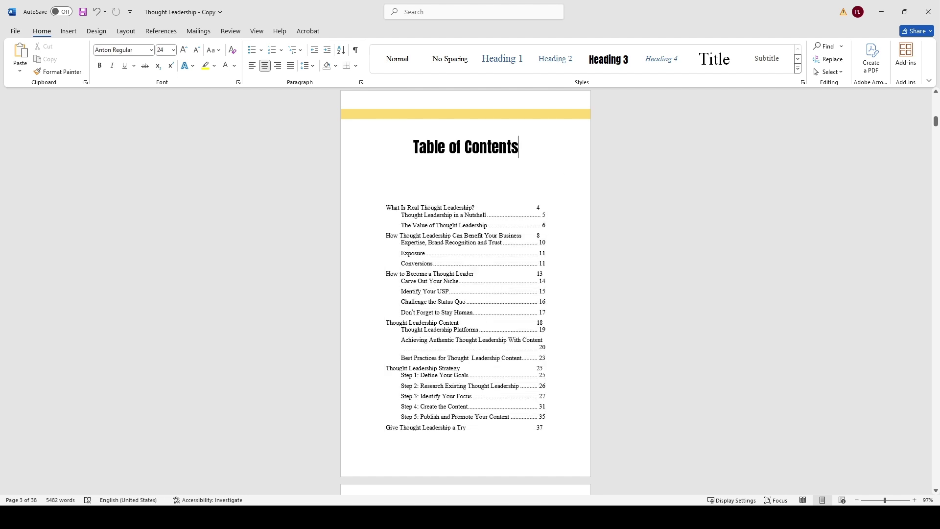
scroll(562, 220, "down", 7)
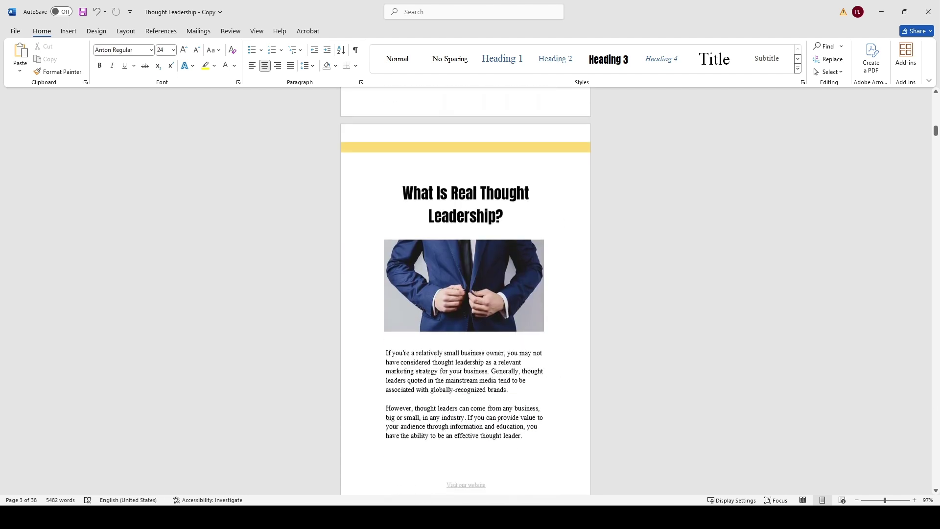
scroll(581, 218, "down", 12)
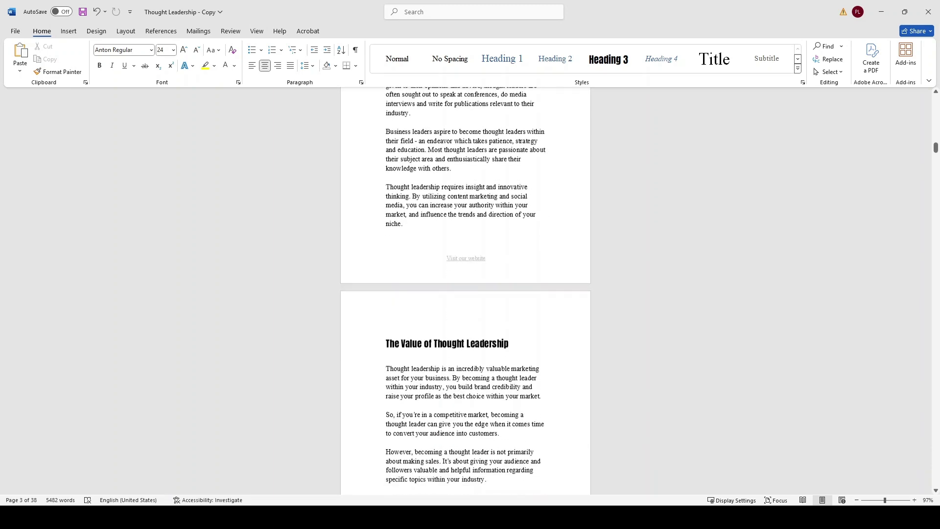
scroll(575, 216, "down", 10)
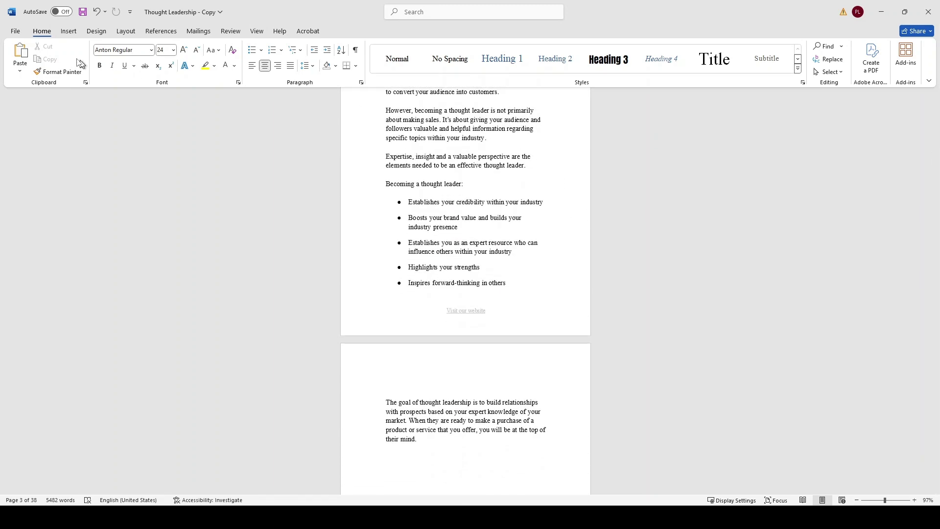
- Save the ebook to This PC as the PDF 'Thought Leadership - Copy' and open it
left_click(14, 33)
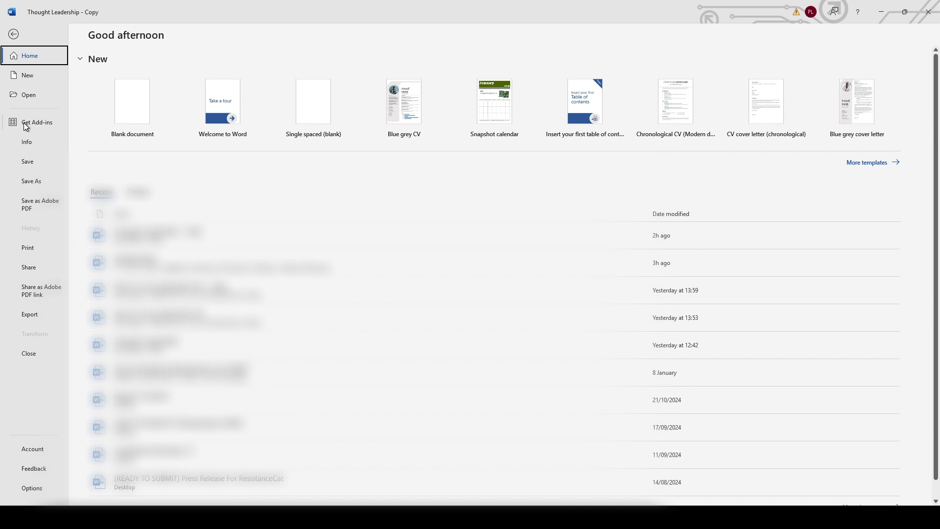
left_click(25, 179)
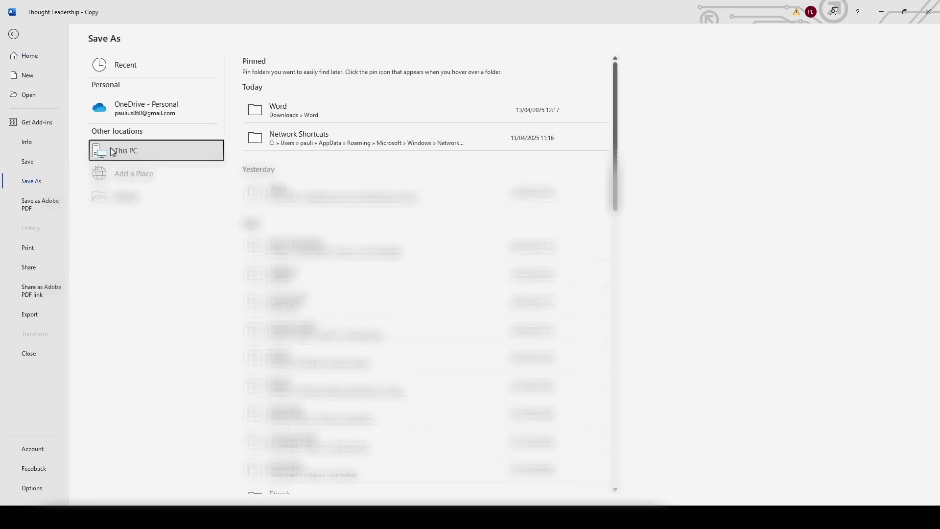
left_click(132, 151)
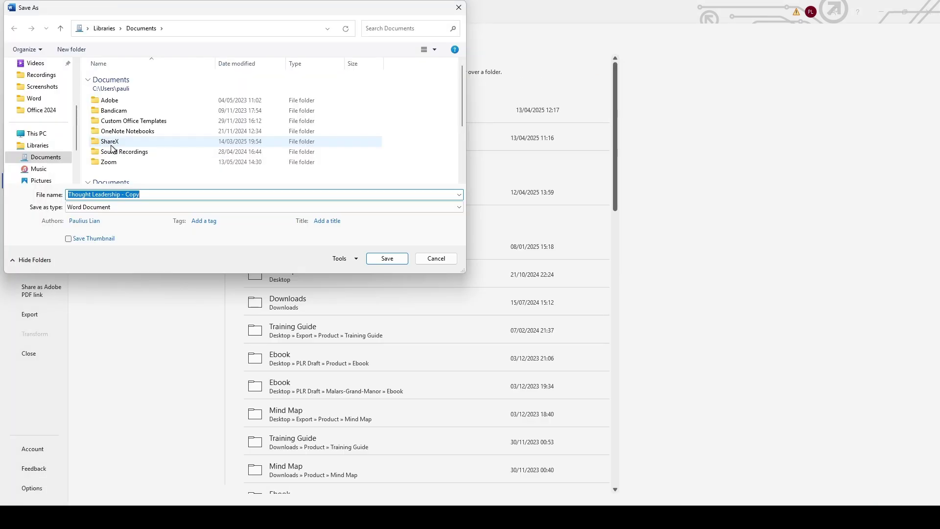
left_click(128, 208)
left_click(134, 261)
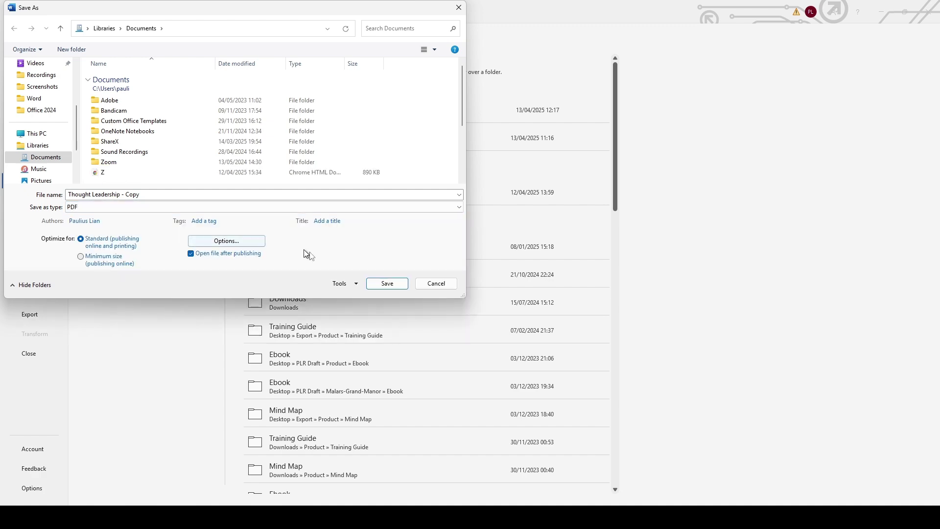
left_click(388, 285)
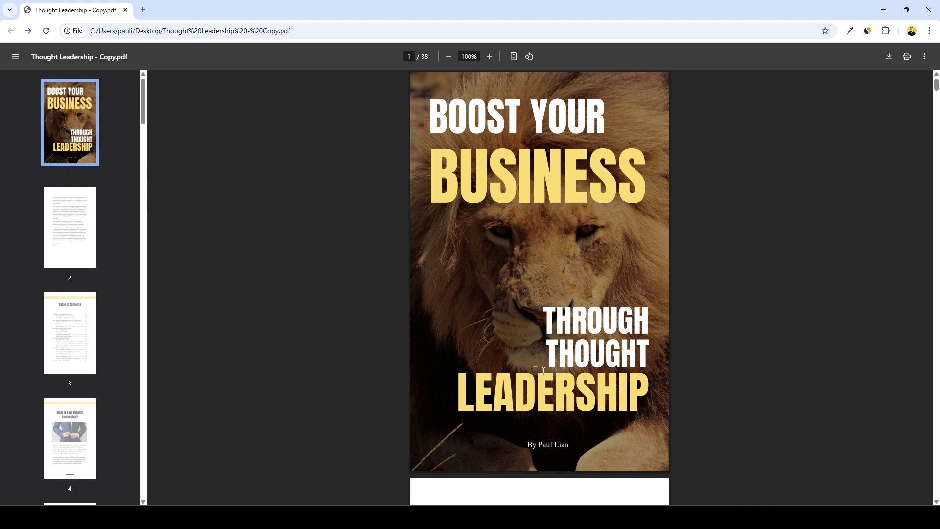
- Test the 'What Is Real Thought Leadership?' entry in the PDF's table of contents
scroll(636, 297, "down", 12)
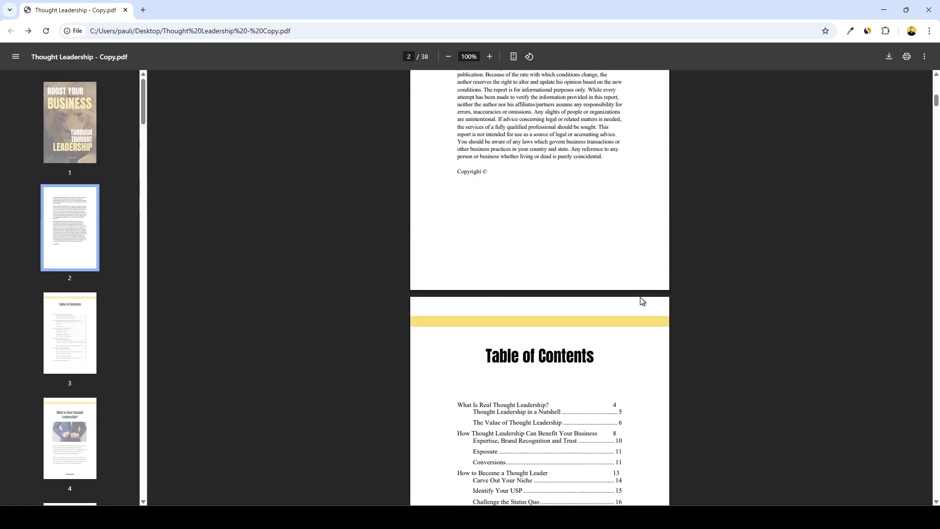
scroll(646, 300, "down", 2)
left_click(542, 256)
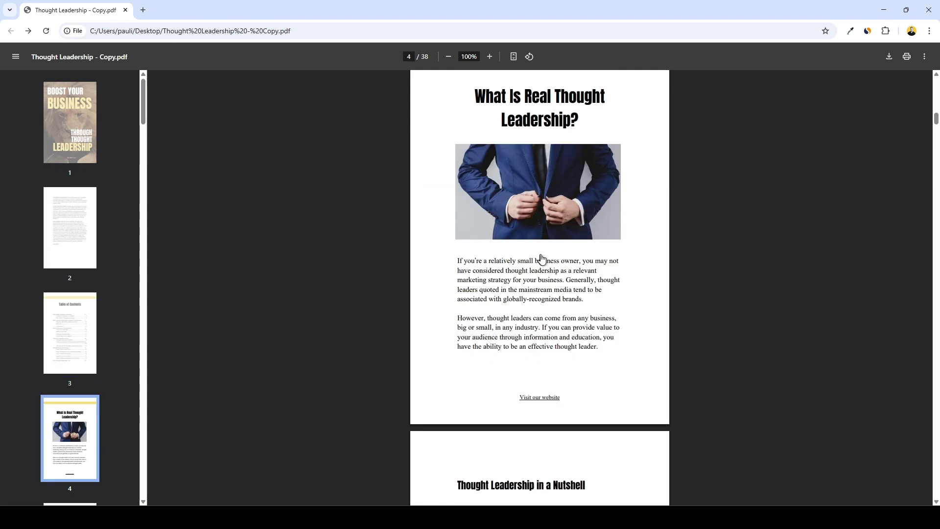
scroll(540, 287, "up", 7)
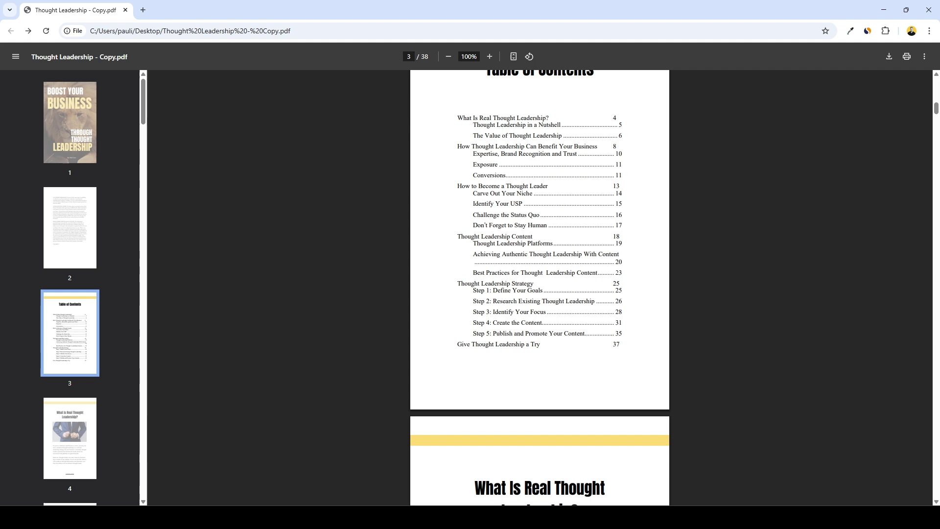
- Review the remaining pages of the 38-page PDF through the final webinar page
scroll(623, 273, "down", 5)
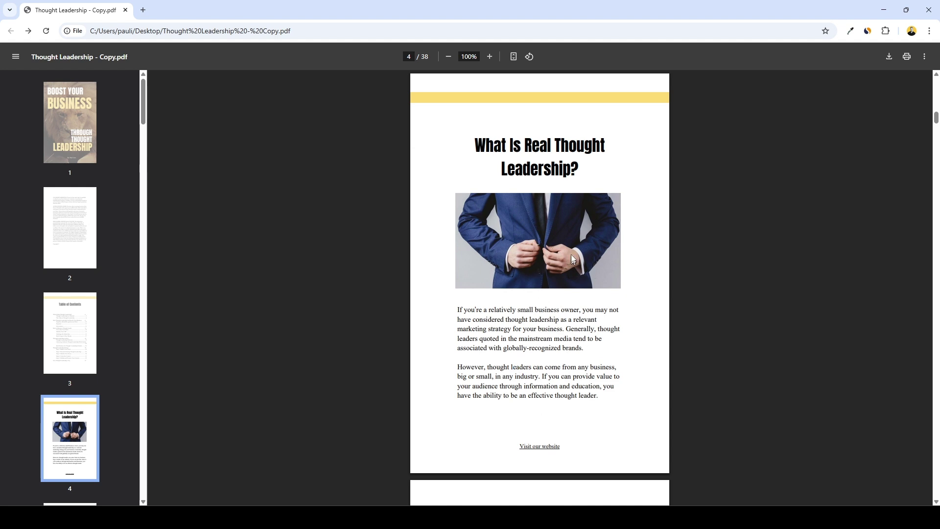
scroll(571, 265, "down", 7)
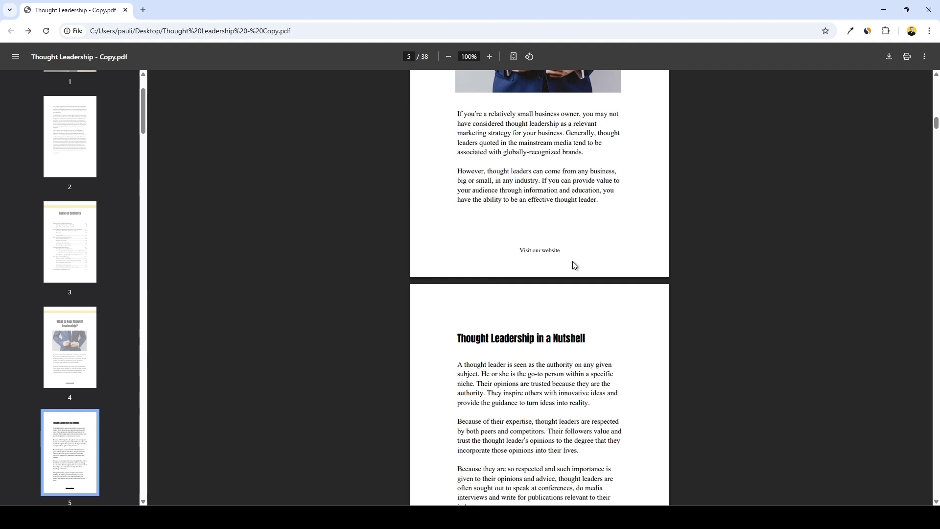
scroll(574, 264, "down", 3)
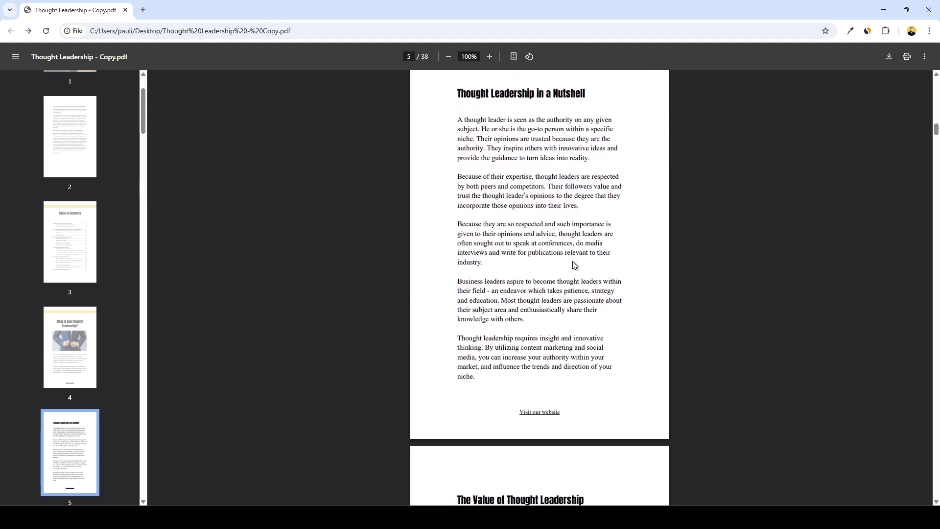
scroll(573, 264, "down", 7)
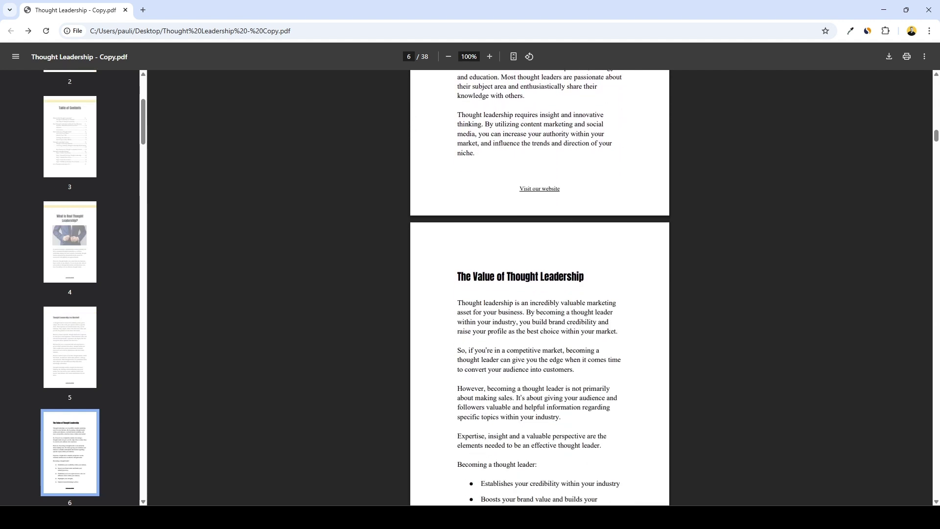
scroll(540, 287, "down", 6)
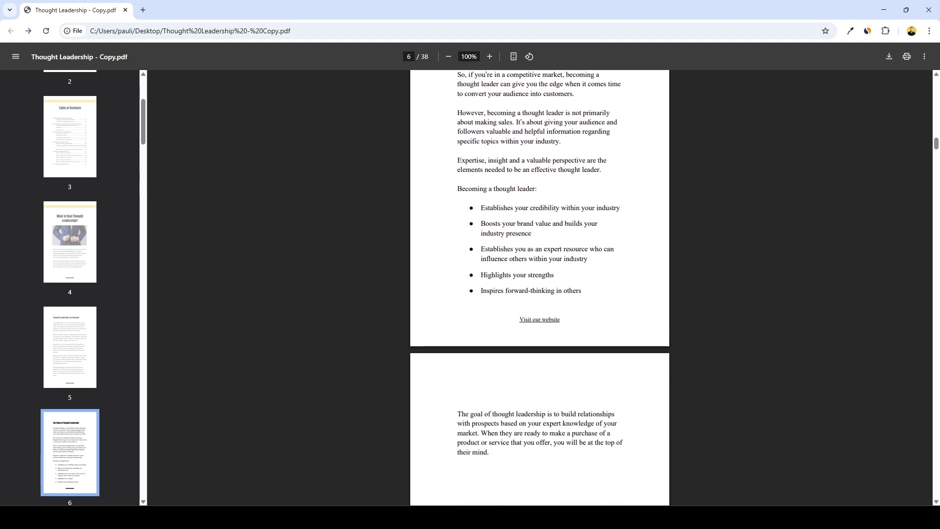
scroll(540, 287, "down", 5)
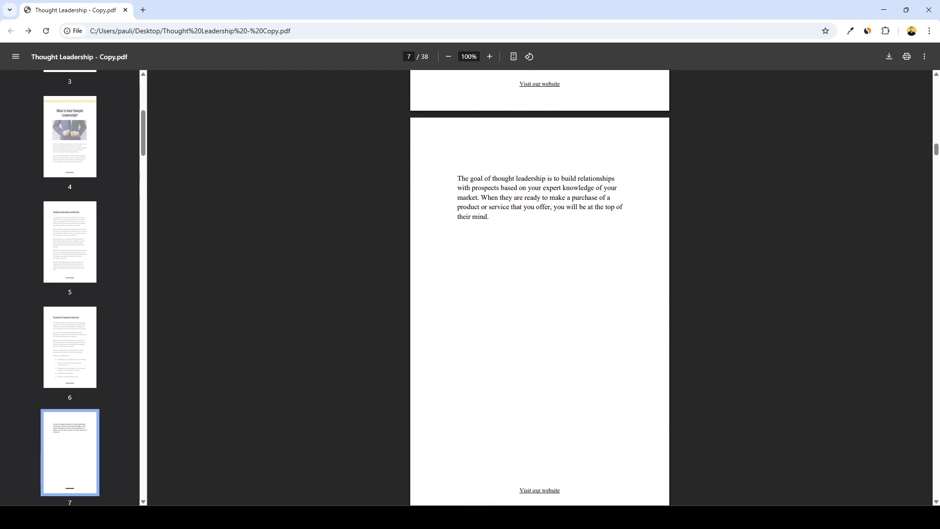
scroll(529, 362, "down", 8)
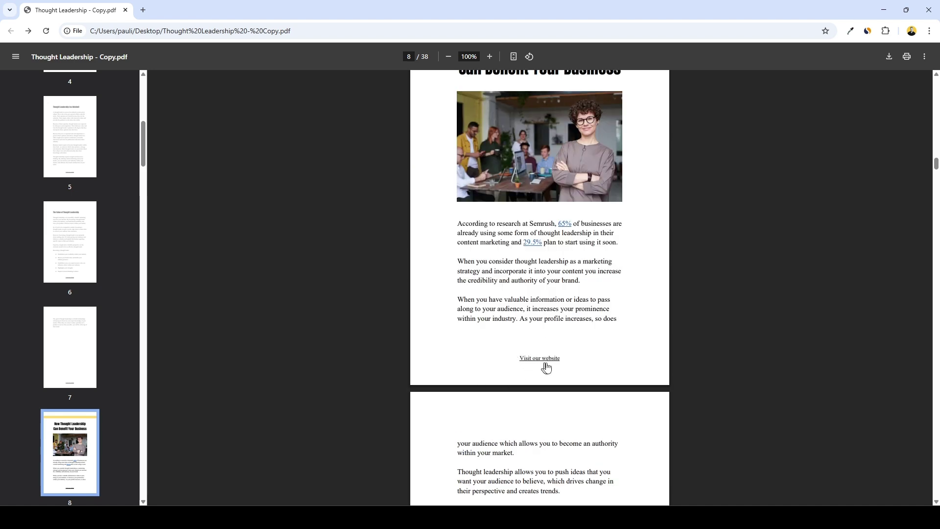
left_click_drag(936, 163, 937, 493)
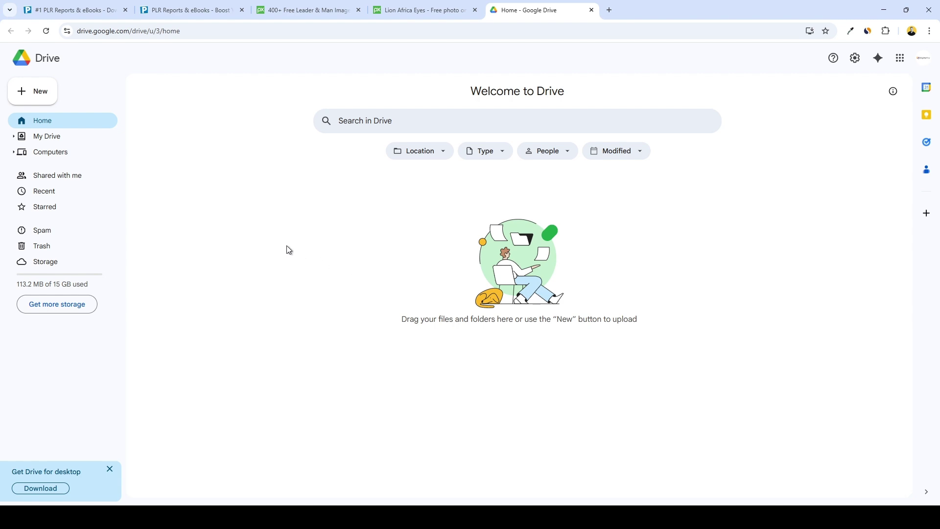
- Upload Thought Leadership - Copy.pdf to Google Drive and preview it from My Drive
left_click(43, 90)
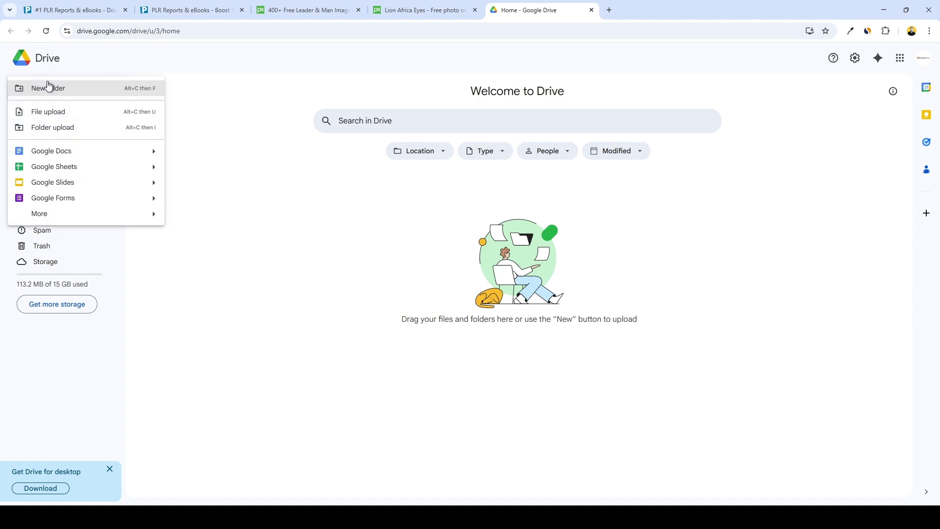
left_click(66, 115)
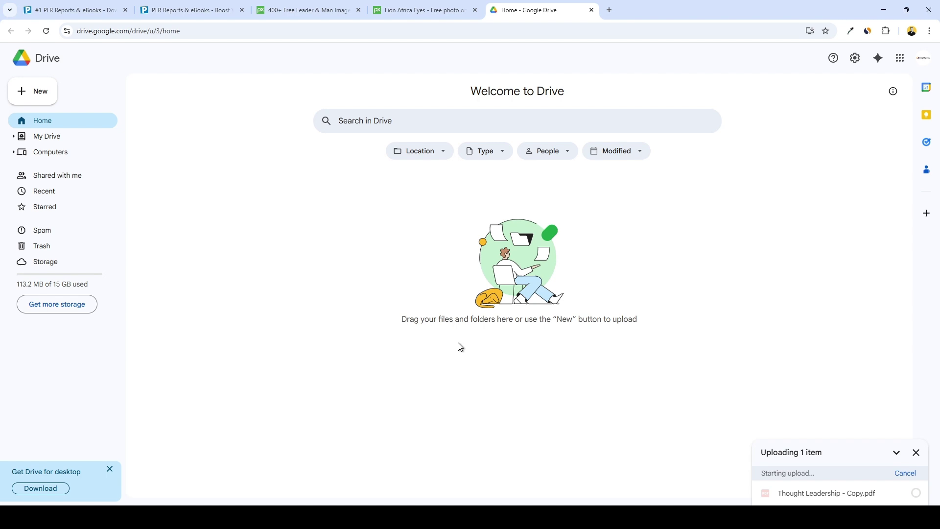
left_click(51, 136)
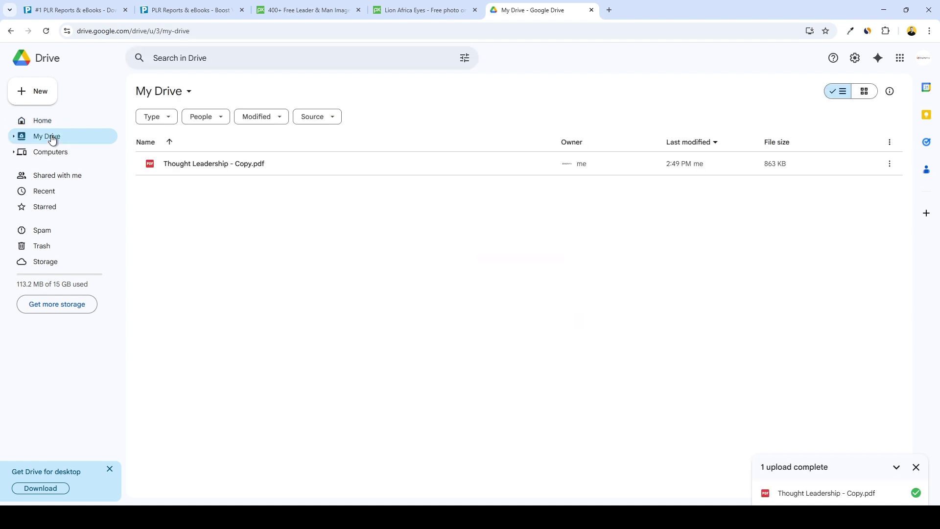
double_click(420, 166)
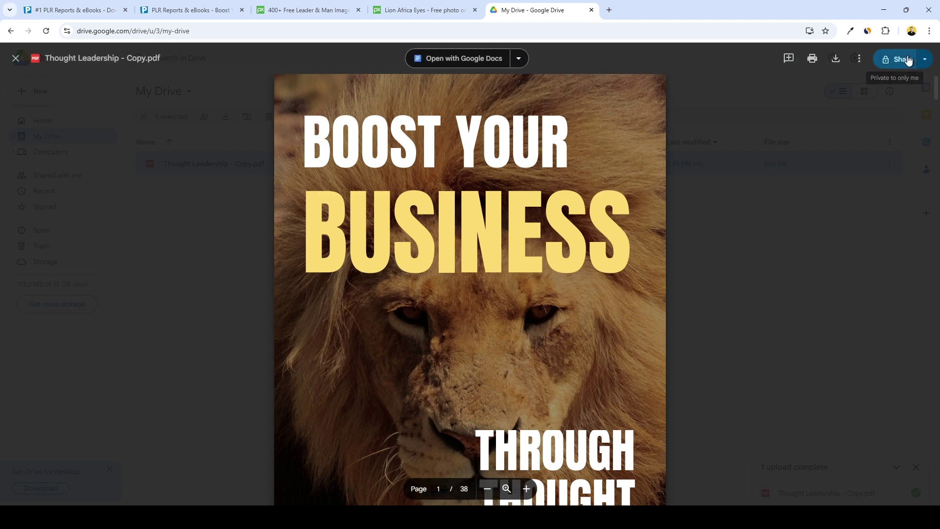
- Set the PDF's general access to anyone with the link as viewer and copy the link
left_click(909, 62)
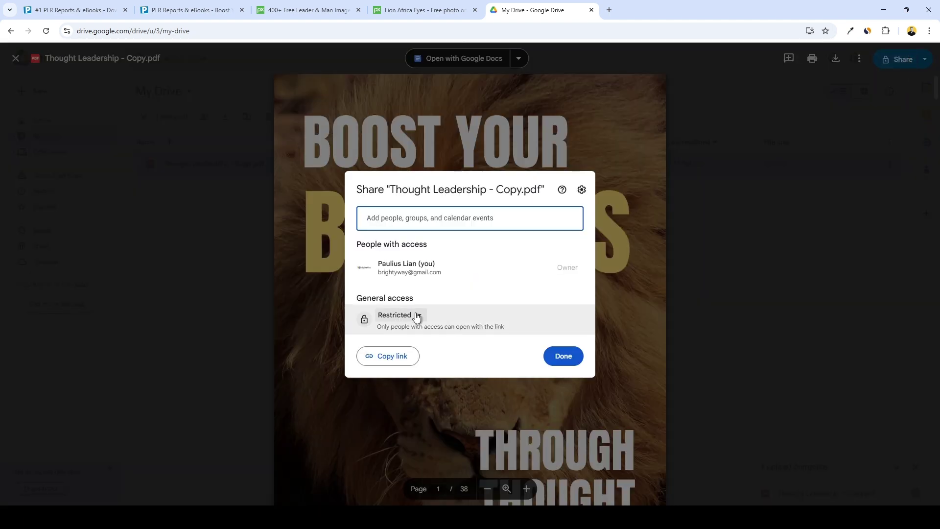
left_click(418, 317)
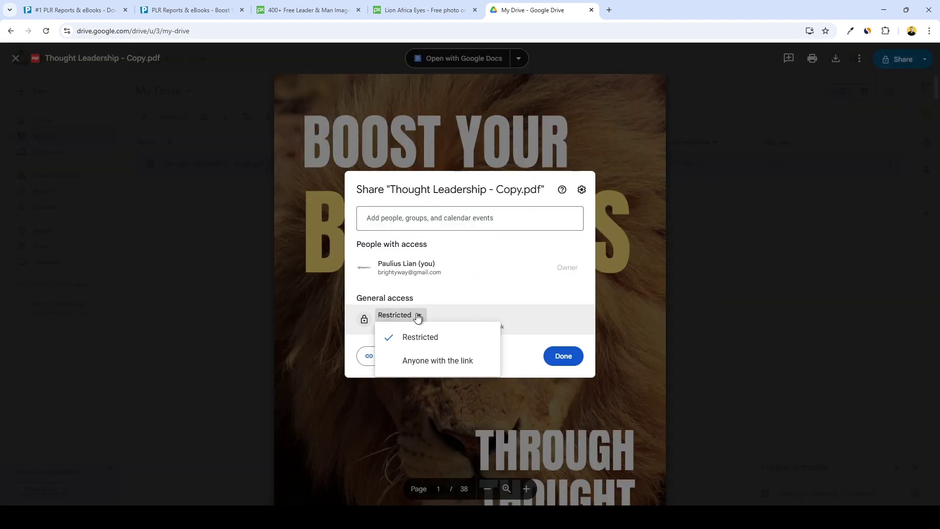
left_click(427, 363)
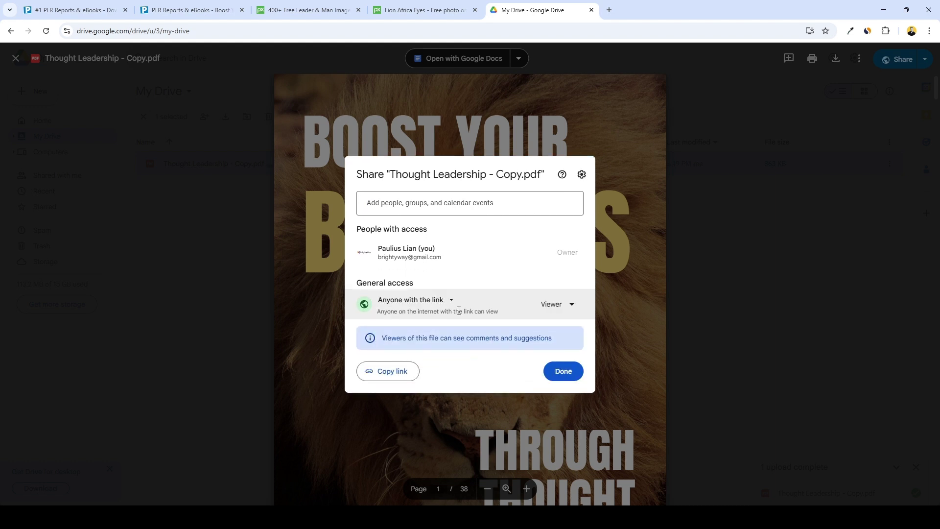
left_click(391, 372)
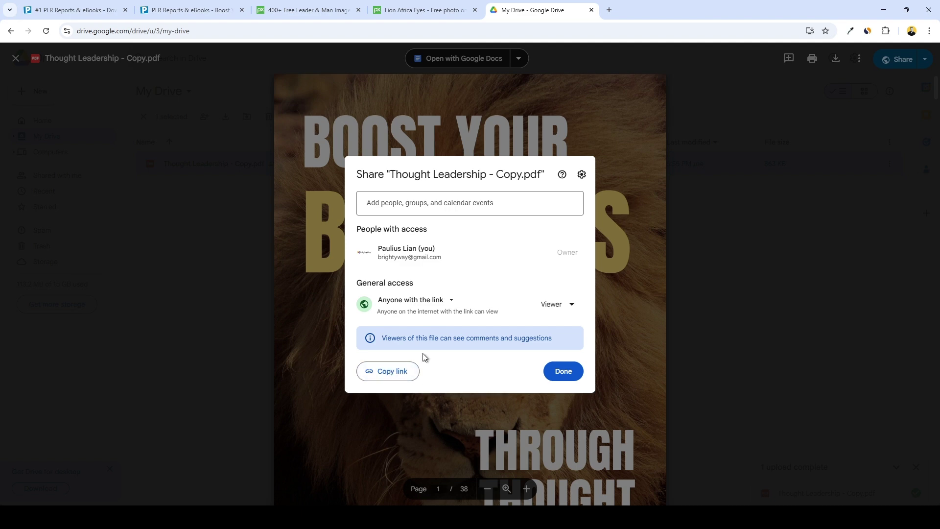
key("Escape")
scroll(424, 357, "down", 5)
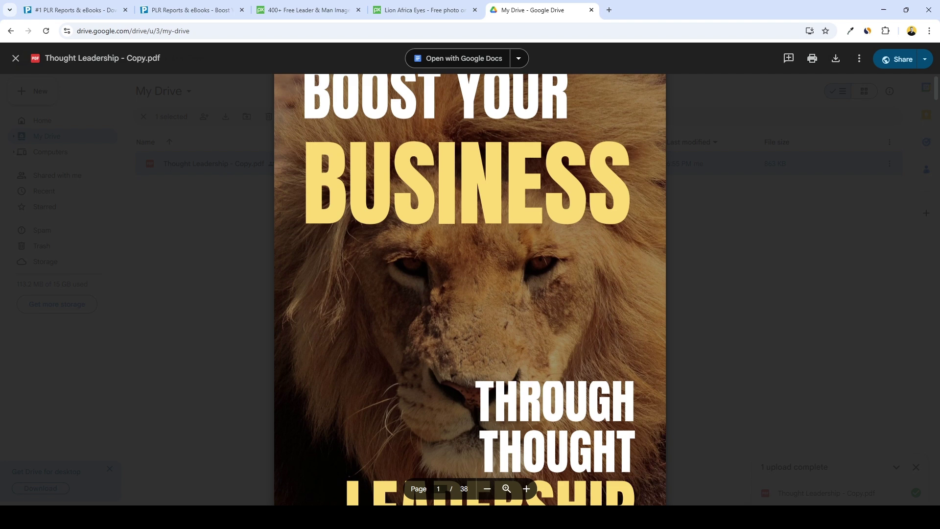
scroll(424, 357, "down", 7)
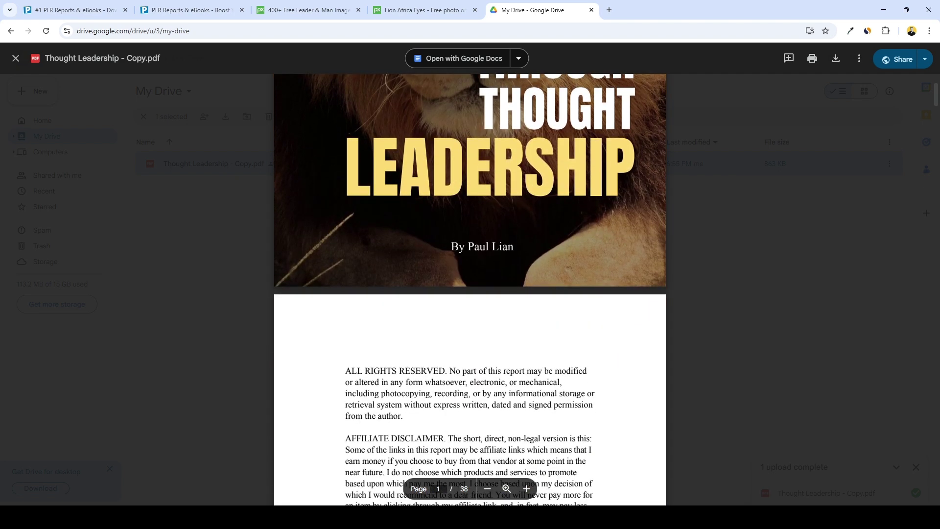
scroll(470, 289, "down", 7)
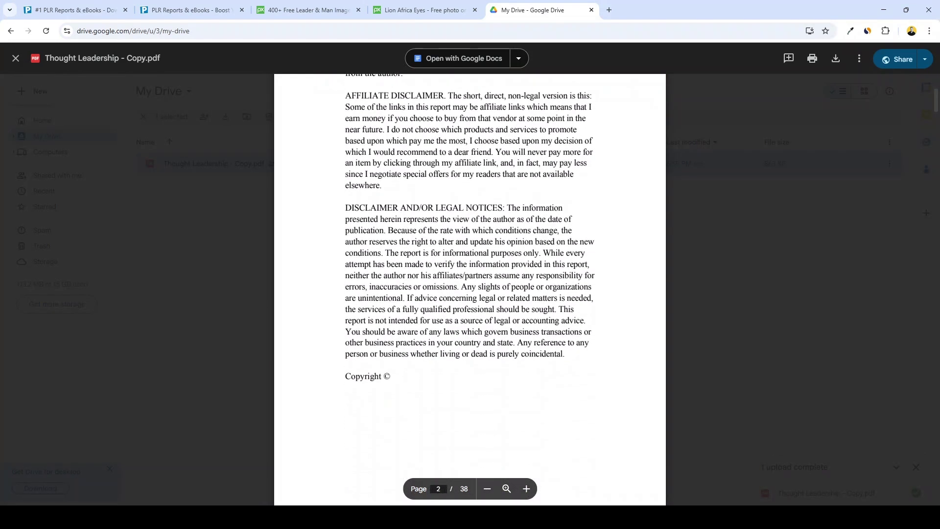
scroll(470, 290, "down", 6)
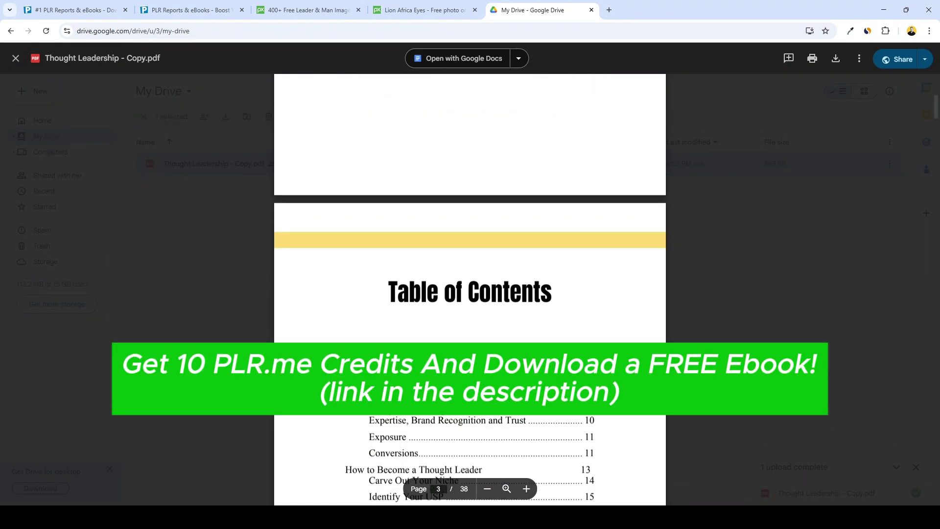
scroll(470, 289, "down", 8)
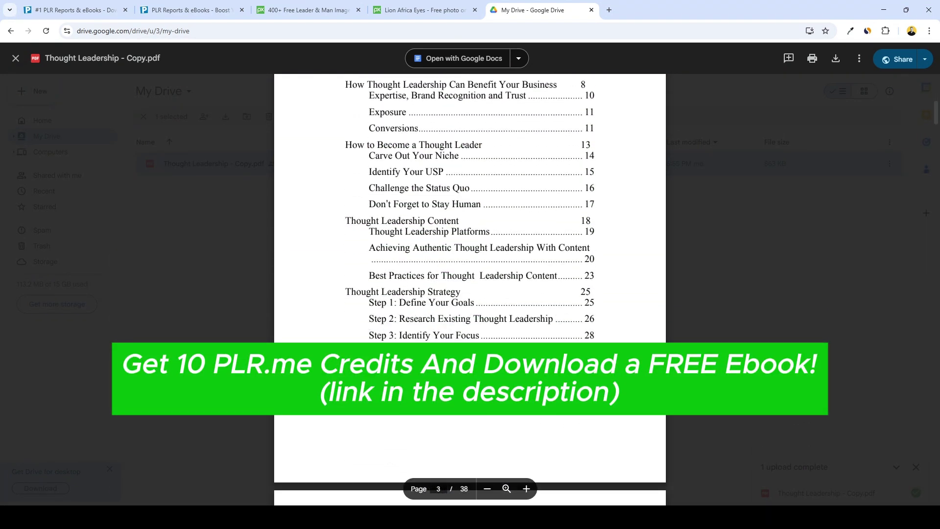
scroll(470, 289, "down", 9)
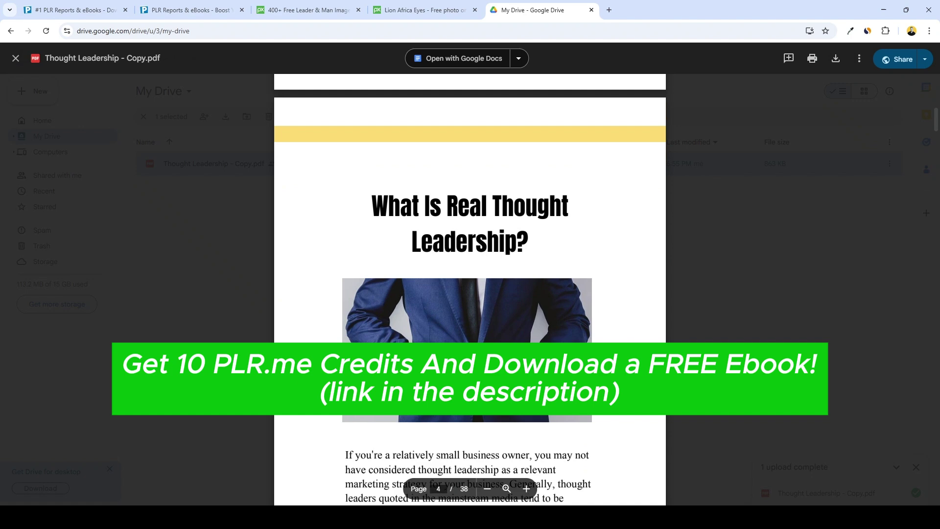
scroll(585, 442, "down", 9)
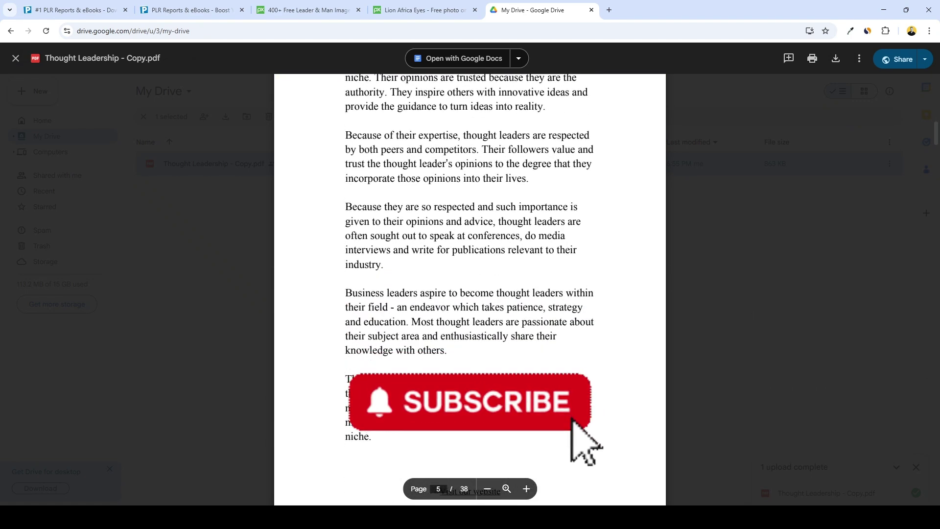
scroll(470, 289, "down", 10)
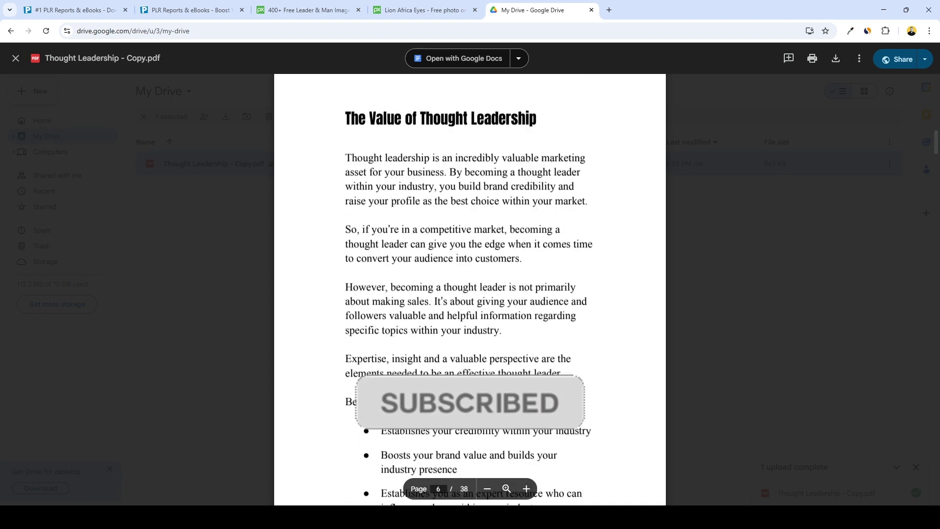
scroll(470, 289, "down", 12)
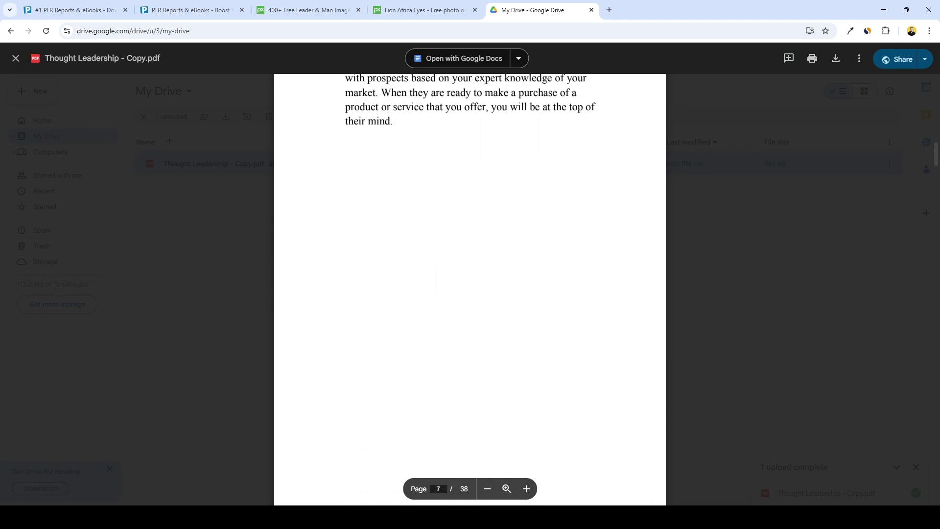